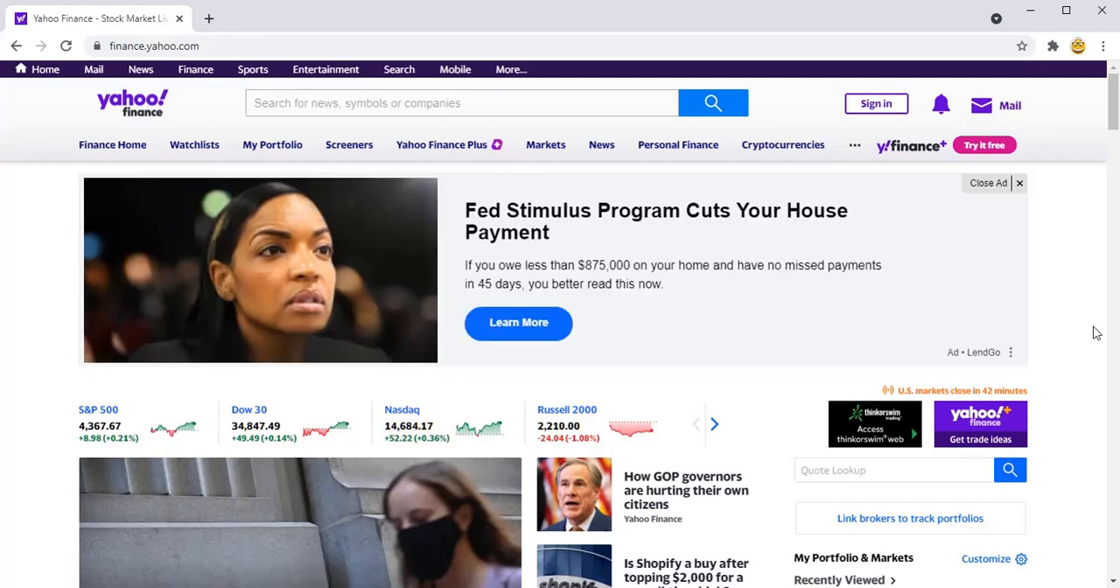
Step: Open the S&P 500 historical data on Yahoo Finance and examine the daily price table
click(105, 411)
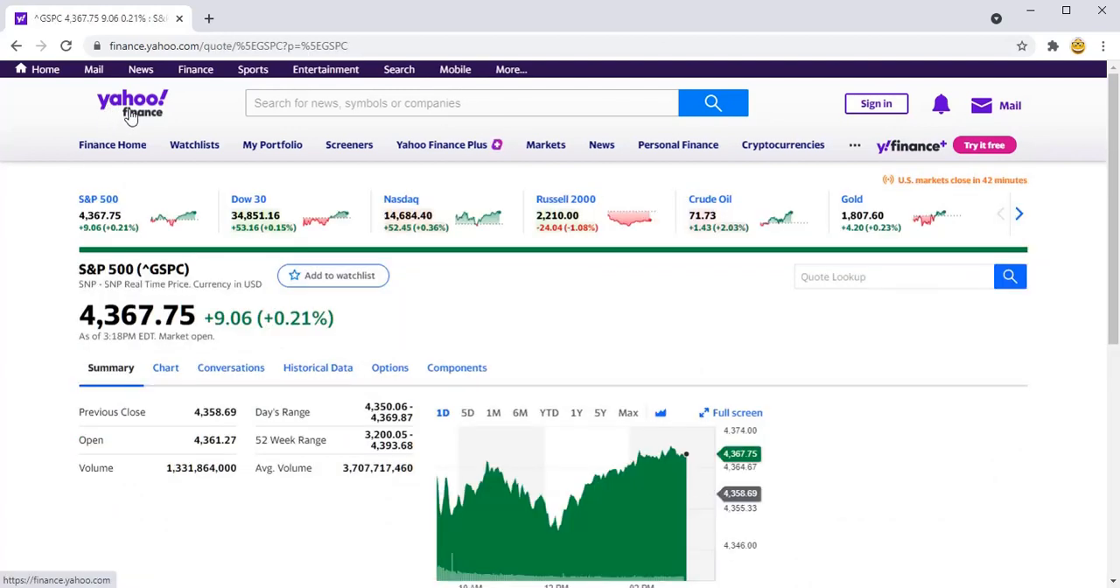
click(315, 373)
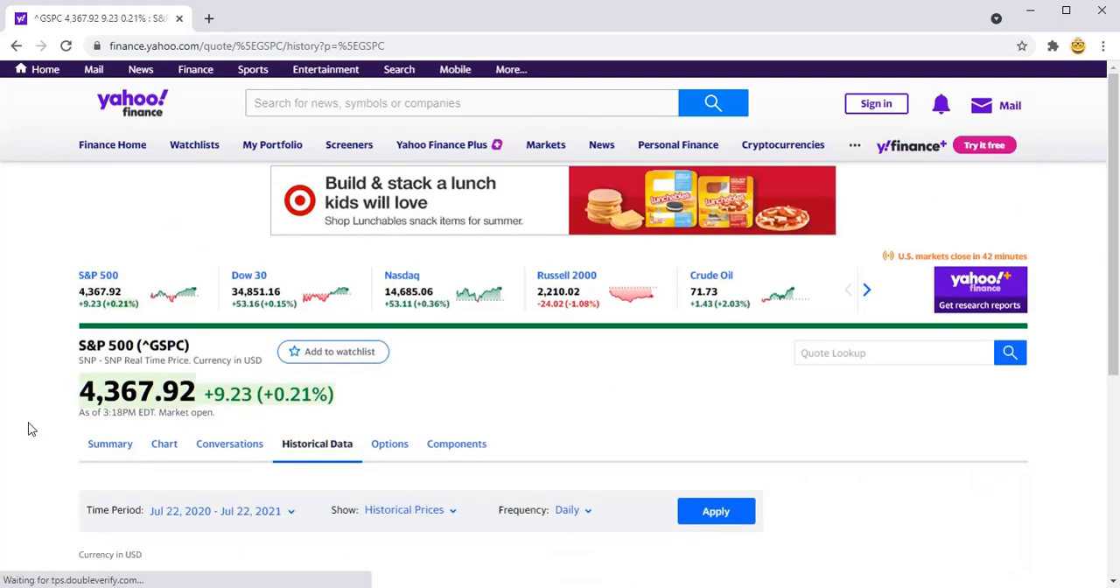
scroll(35, 427, down, 3)
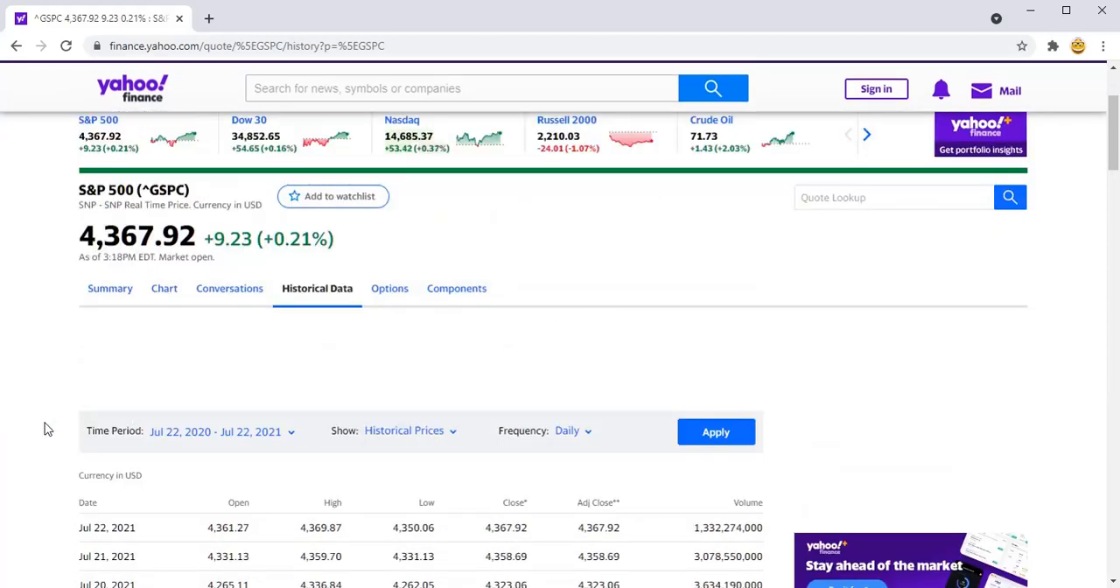
scroll(43, 425, down, 1)
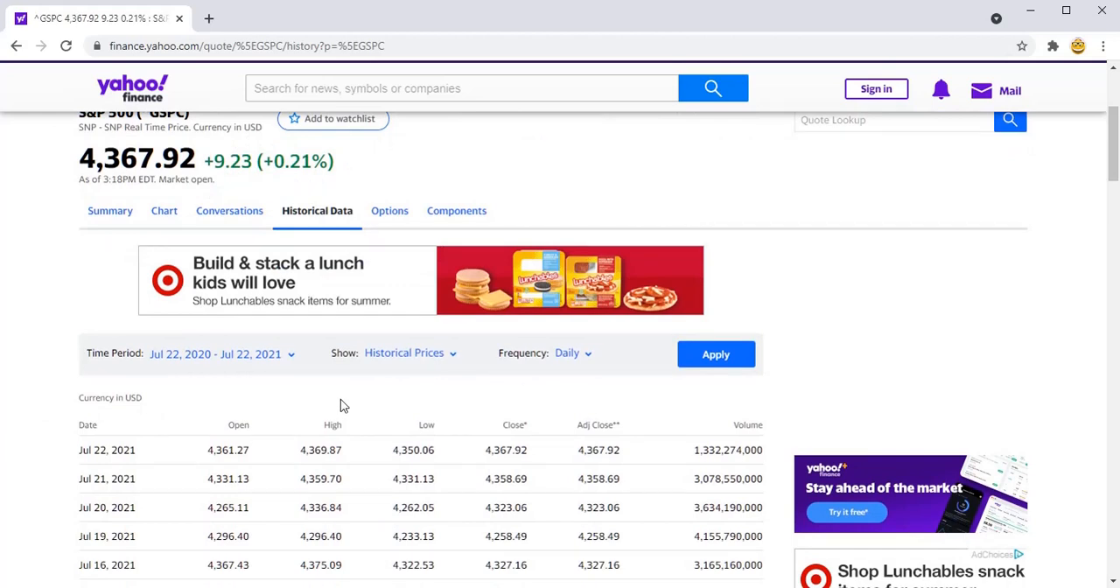
scroll(341, 399, down, 1)
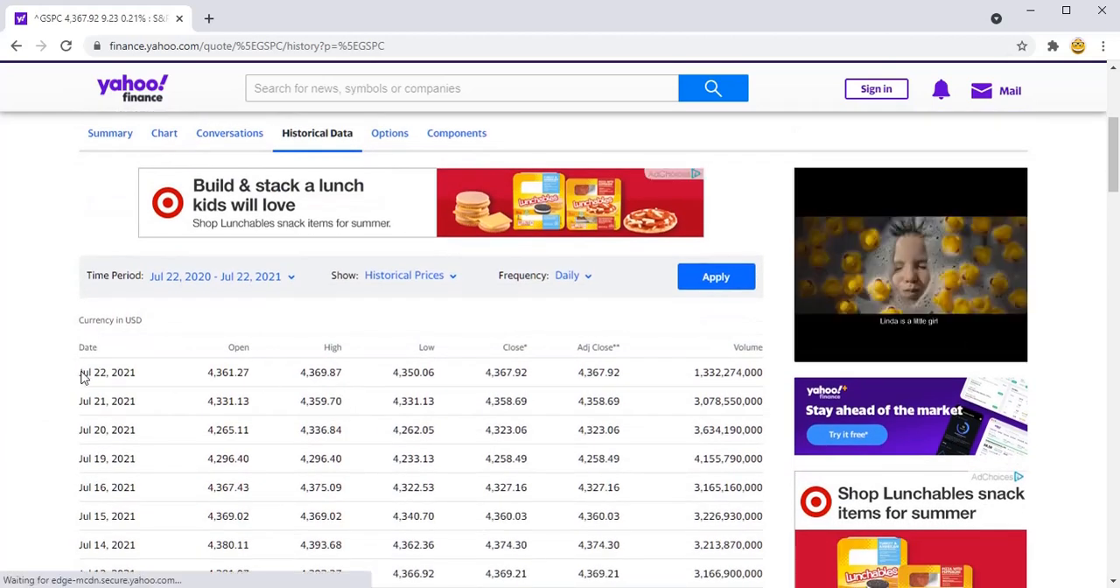
drag(74, 372, 764, 516)
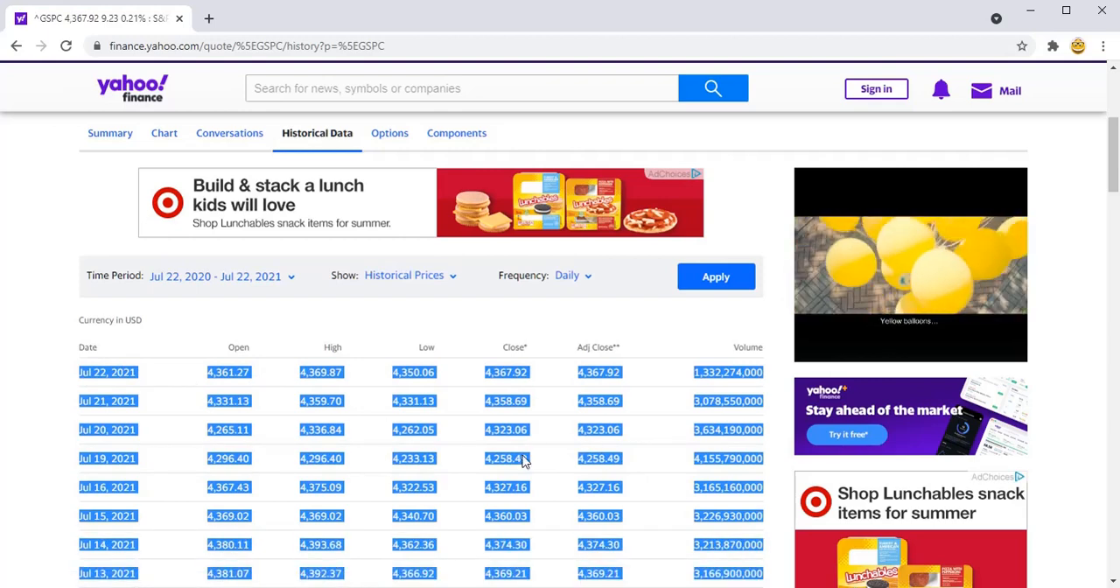
click(24, 348)
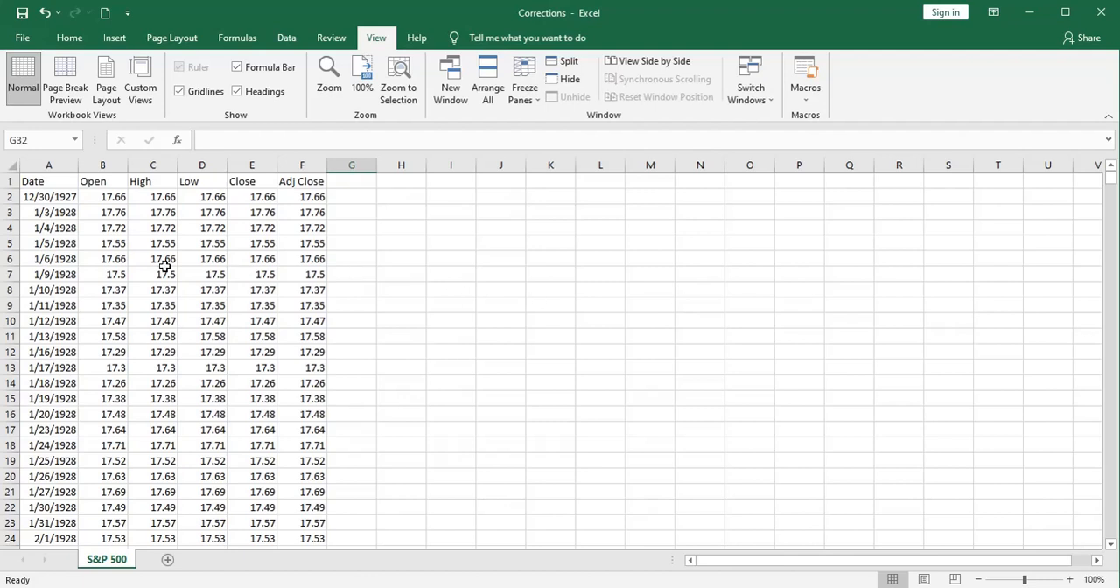
Step: Switch to the Corrections workbook in Excel and freeze the header row above row 2 of the S&P 500 sheet
click(22, 198)
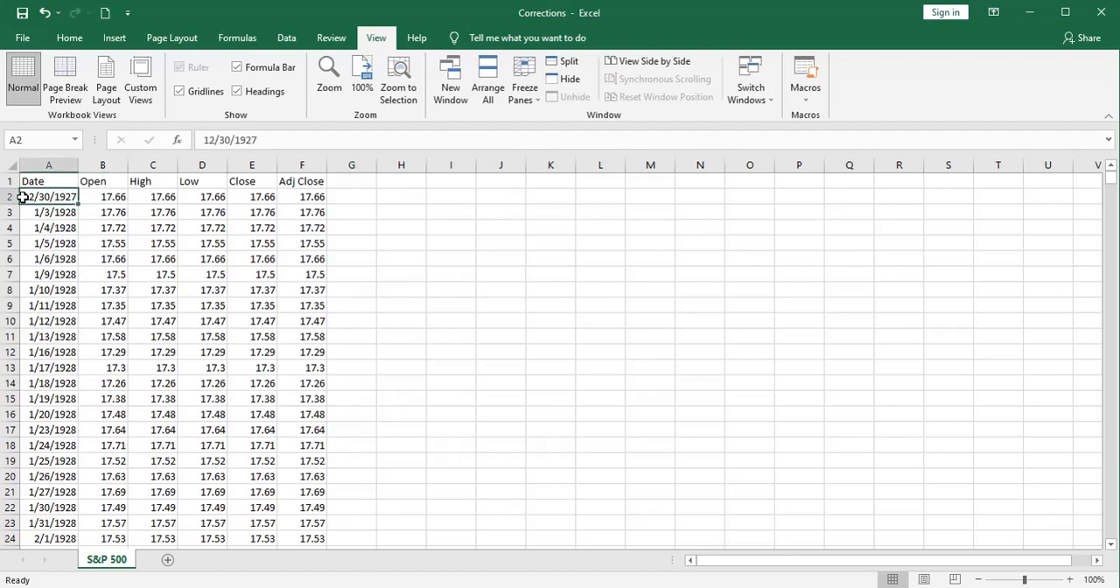
click(9, 197)
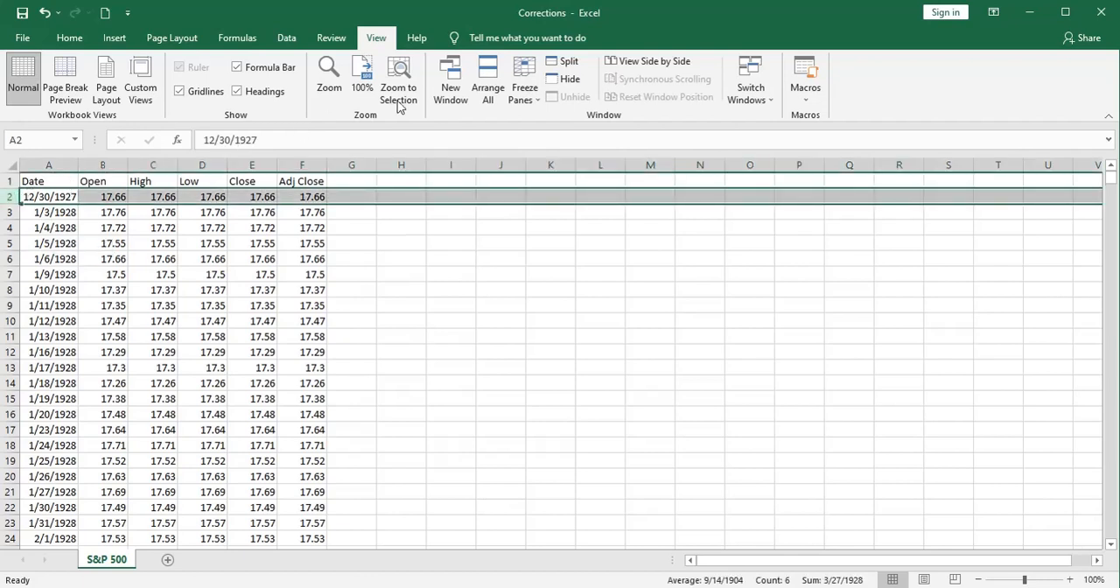
click(526, 99)
click(578, 121)
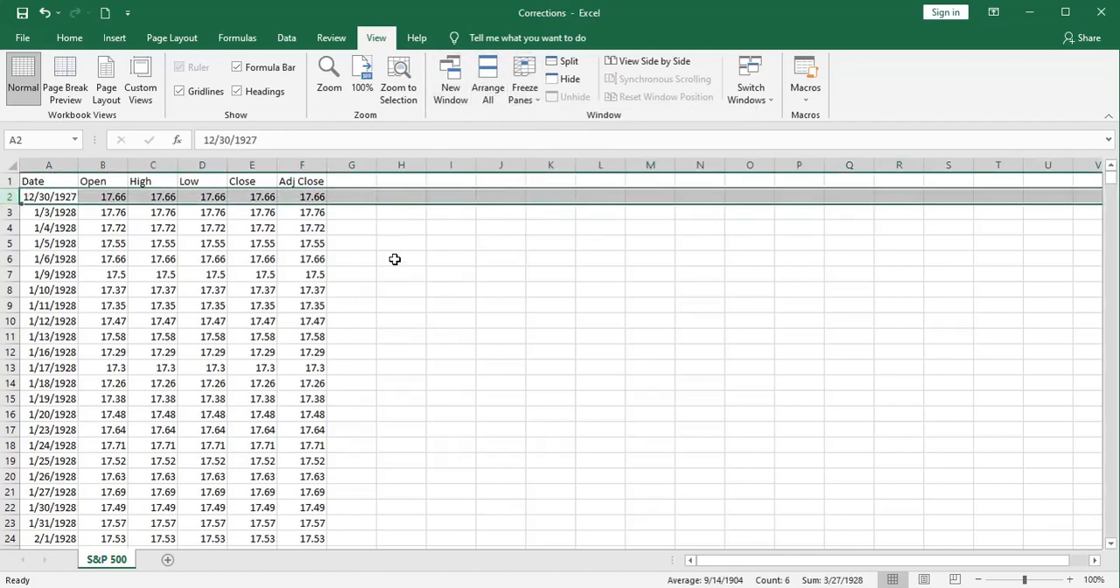
scroll(395, 259, down, 3)
scroll(395, 259, down, 1)
Step: Examine the most recent rows at the end of the S&P 500 price history
click(185, 203)
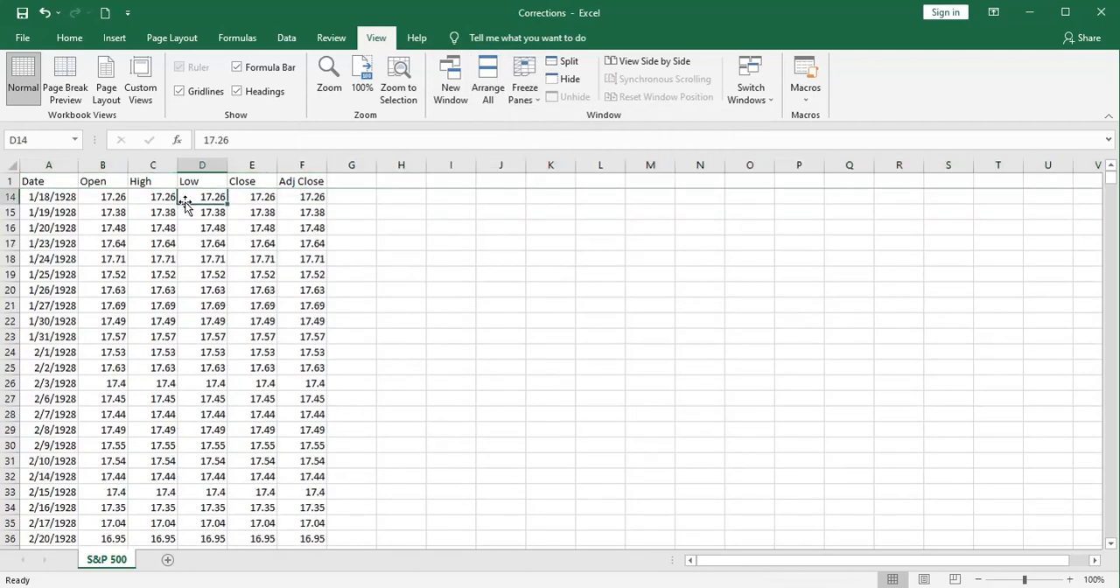
key(ctrl+shift+Down)
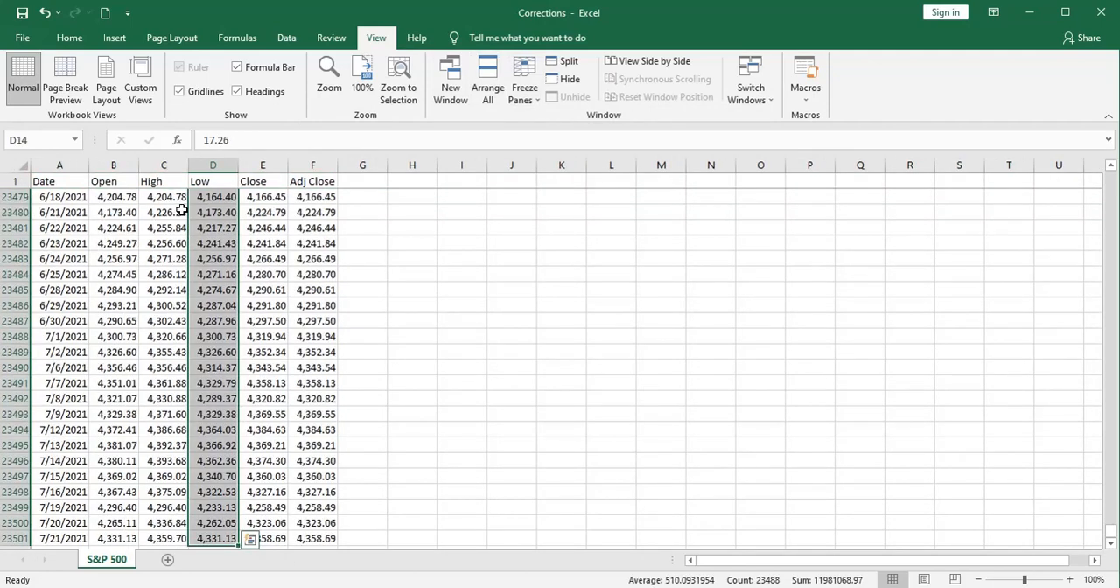
click(167, 364)
scroll(165, 361, down, 2)
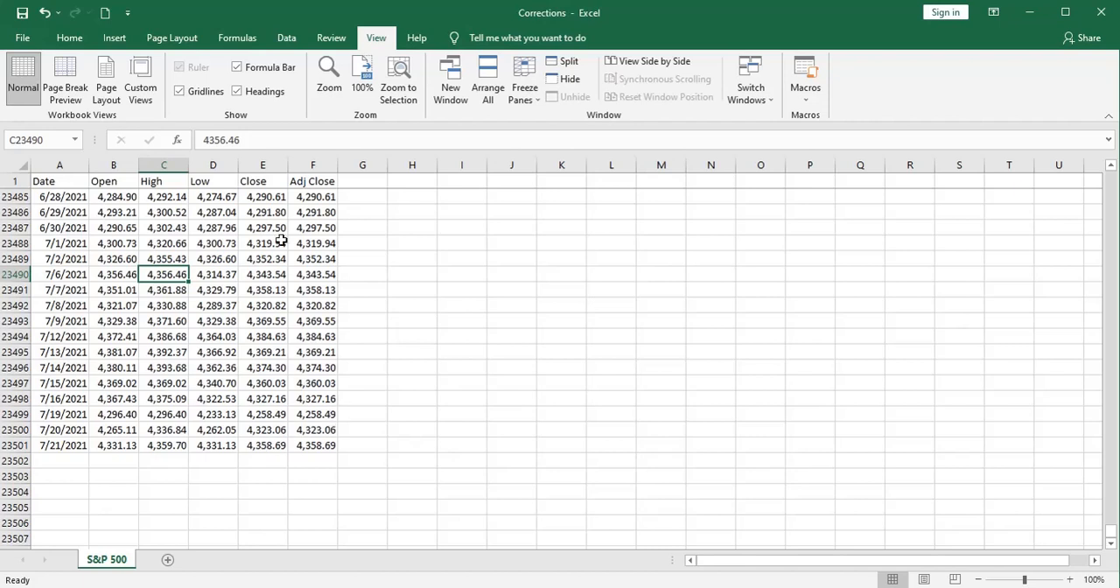
Step: Compare the Adj Close column with the Close column, starting from the first rows of the price history
click(313, 181)
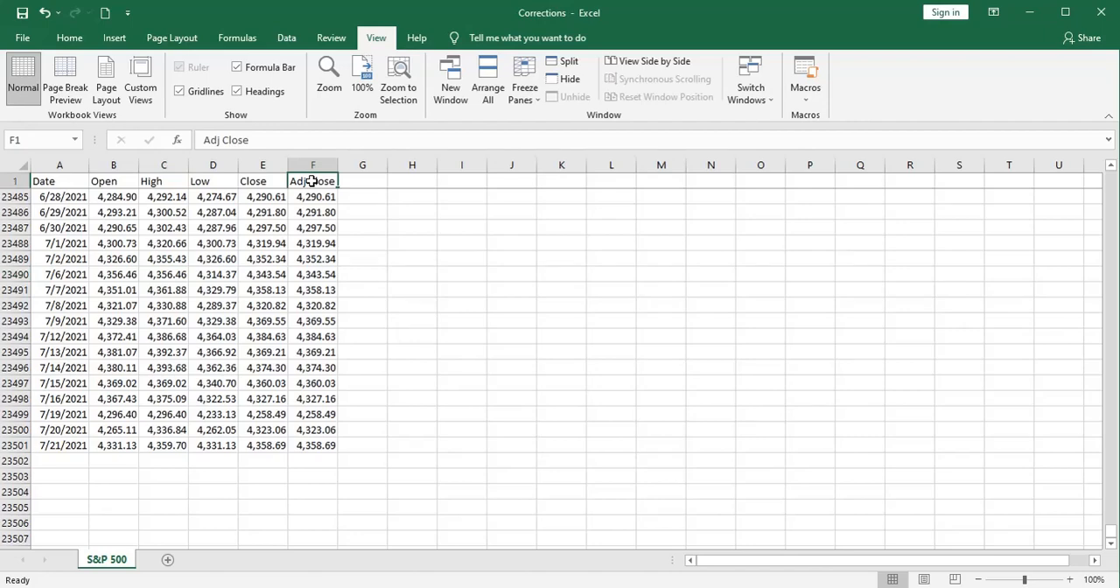
drag(1110, 532, 1110, 178)
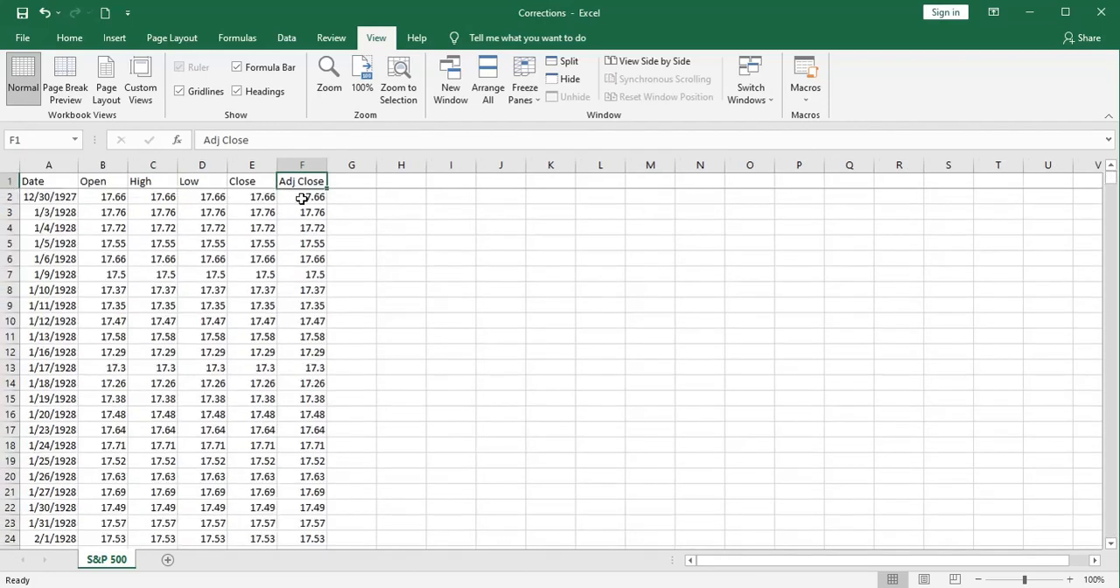
click(290, 165)
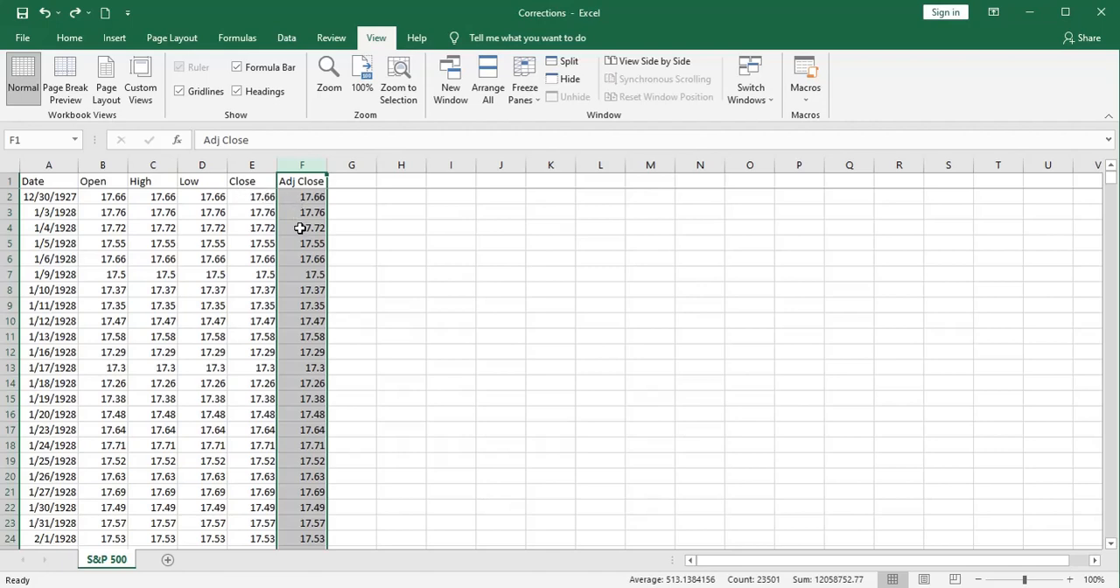
scroll(300, 228, down, 10)
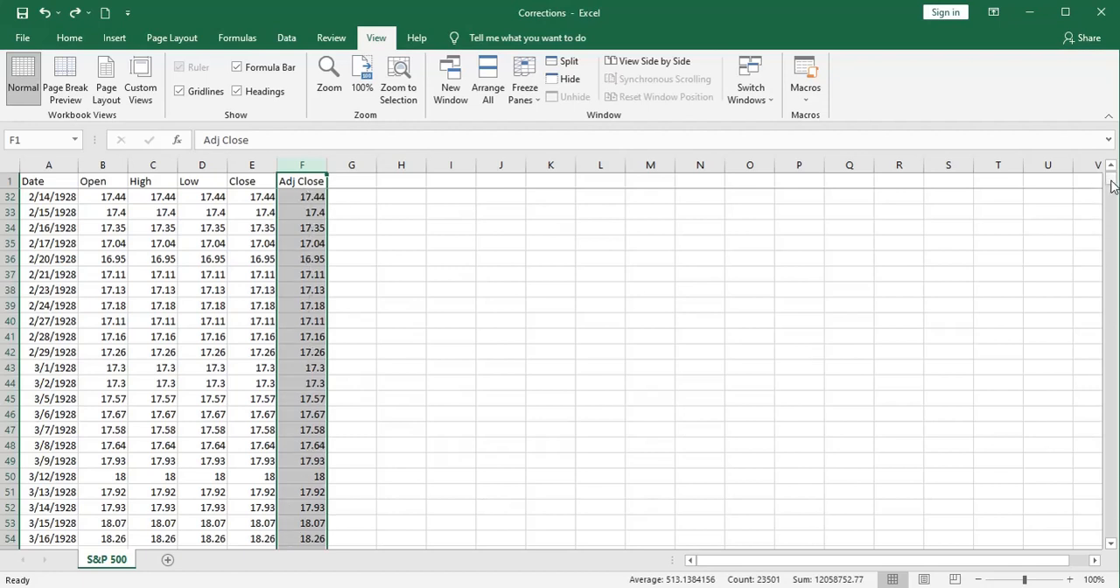
drag(1112, 187, 1112, 177)
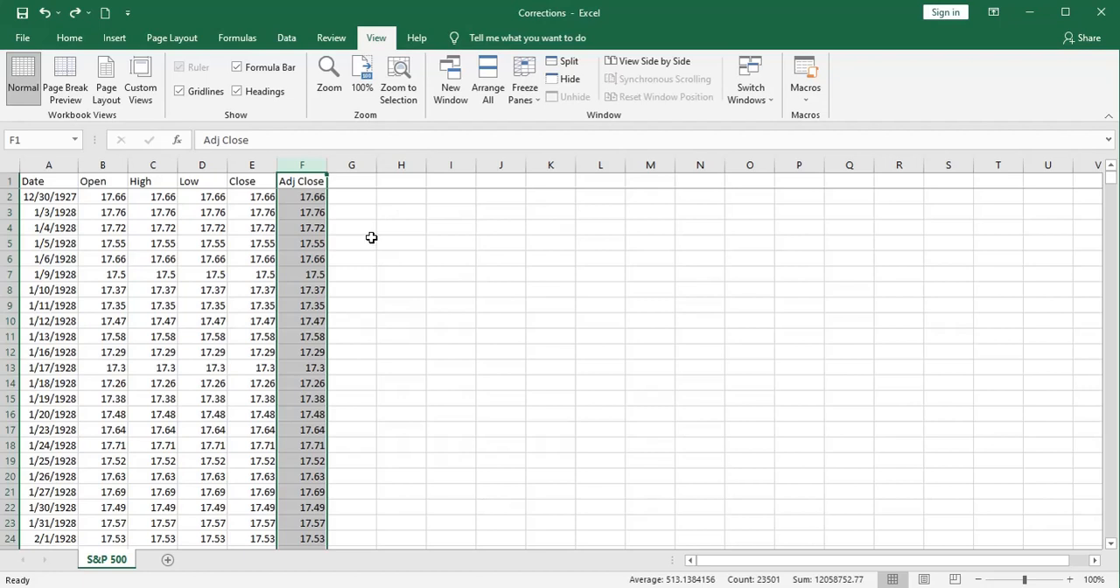
click(252, 200)
click(303, 200)
click(260, 200)
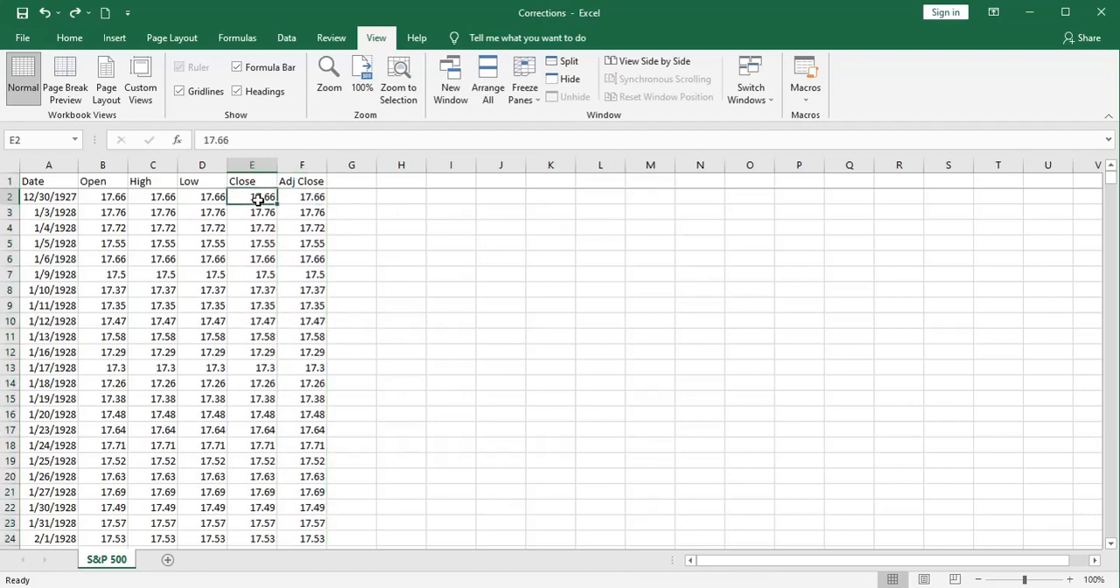
Step: Delete the entire Adj Close column
click(303, 164)
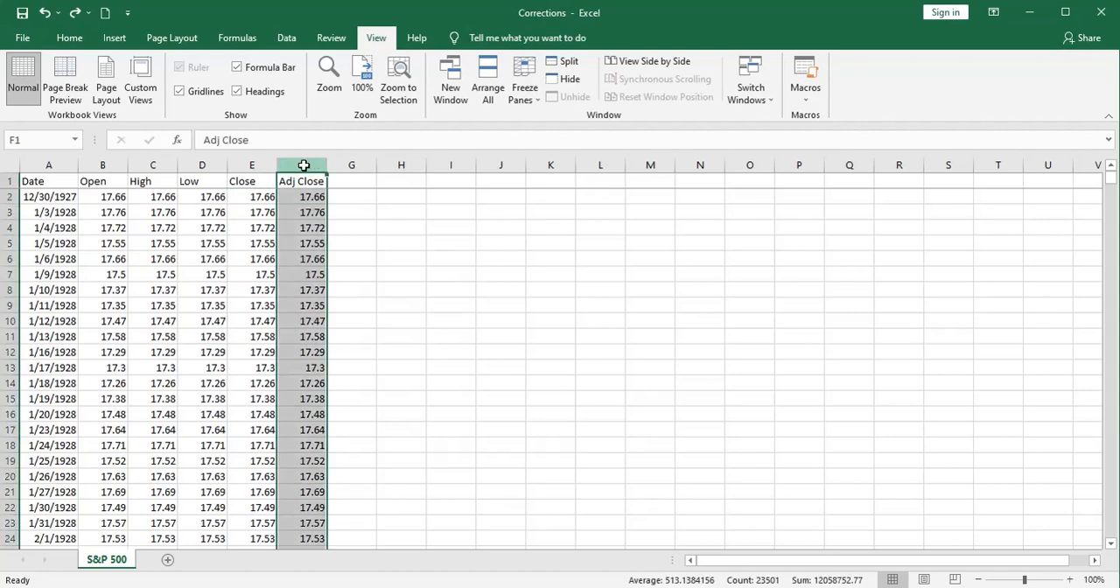
right_click(304, 165)
click(343, 294)
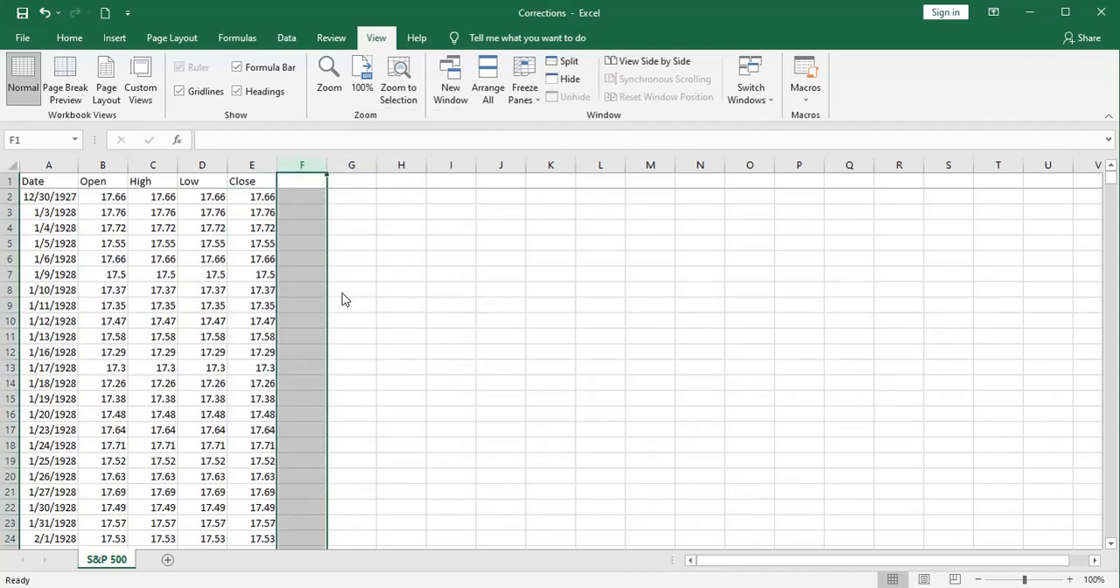
Step: Delete the Open, High and Low columns so that only Date and Close remain
click(101, 165)
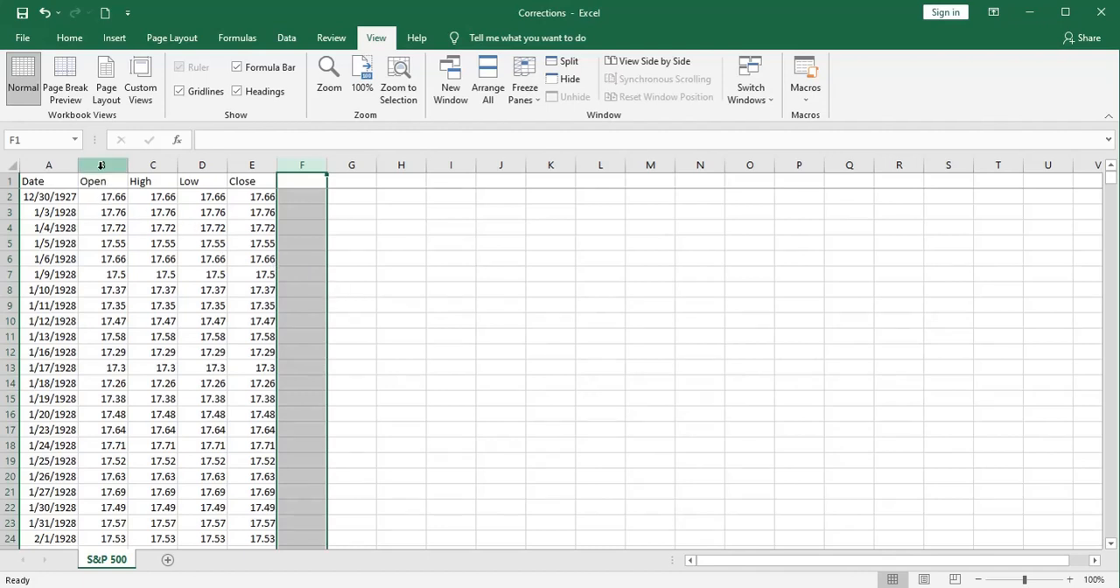
drag(100, 165, 201, 164)
right_click(202, 164)
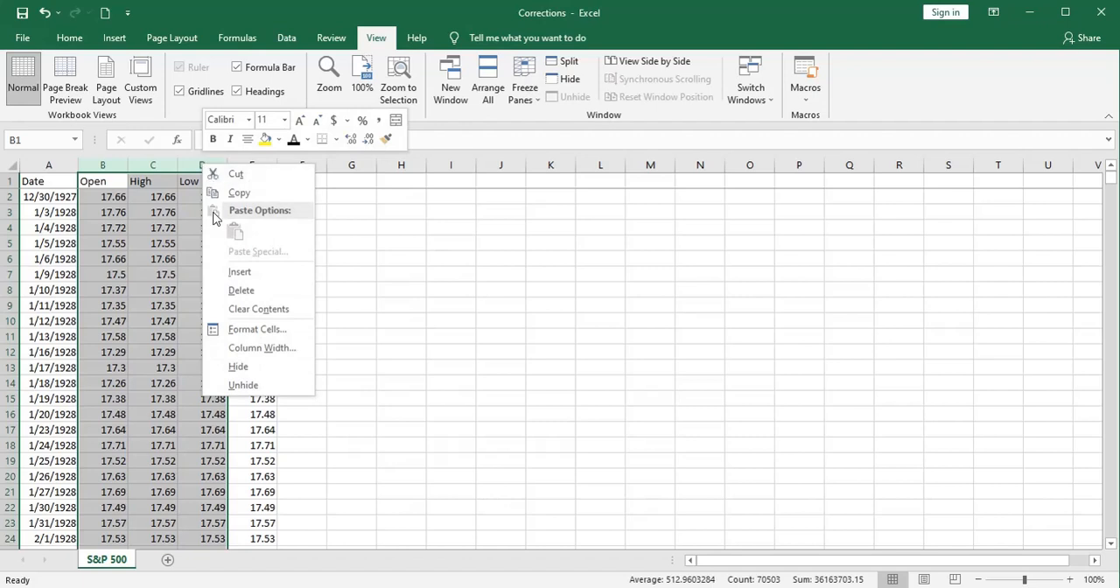
key(Escape)
key(ctrl+minus)
click(229, 291)
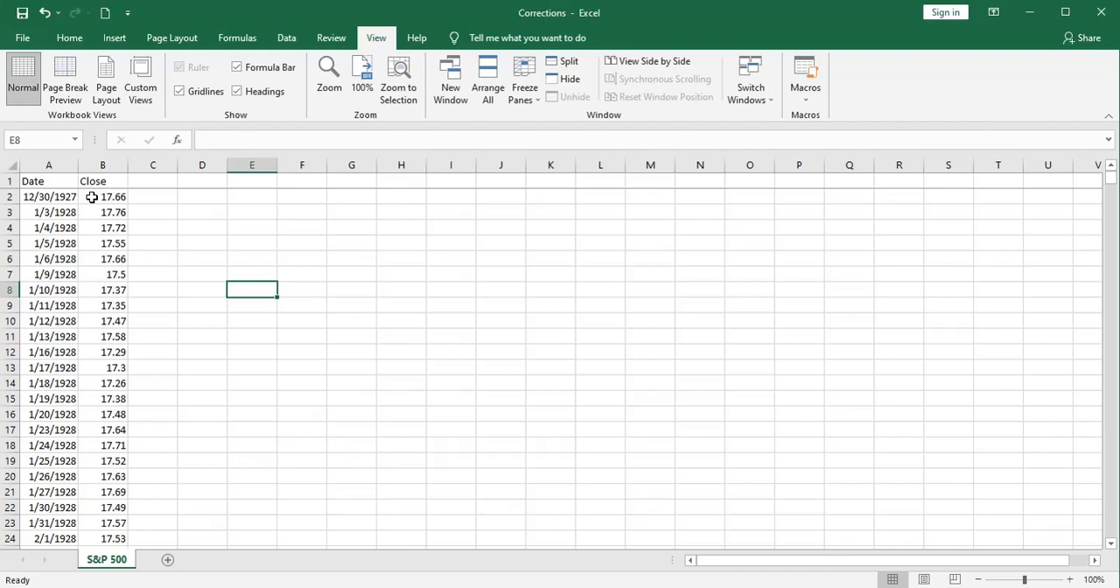
key(ctrl+End)
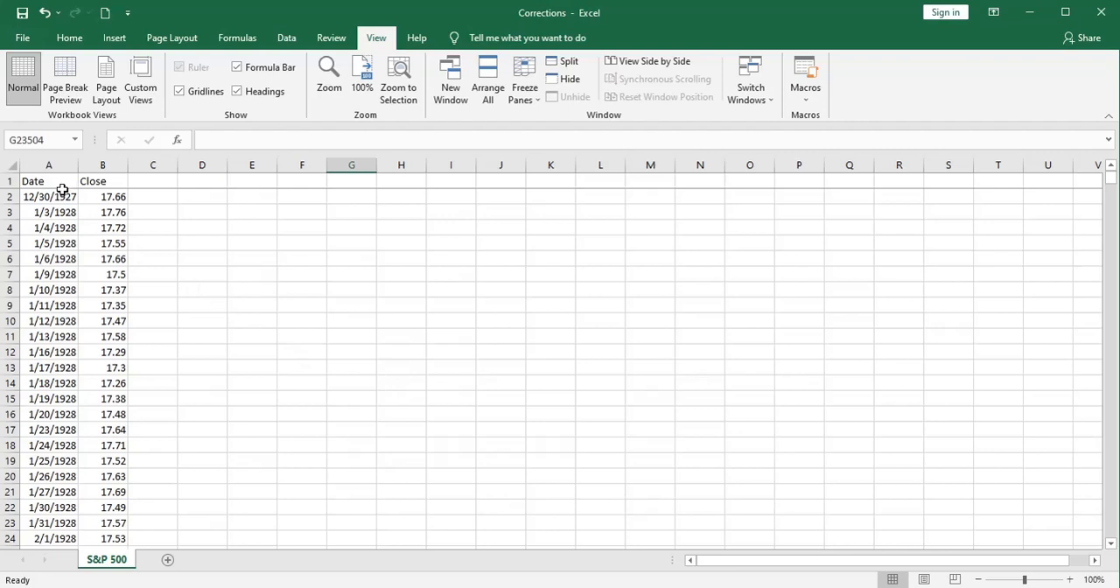
click(55, 386)
click(95, 384)
Step: Add the header "New High?" in C1 and fit column C's width to its text
click(146, 178)
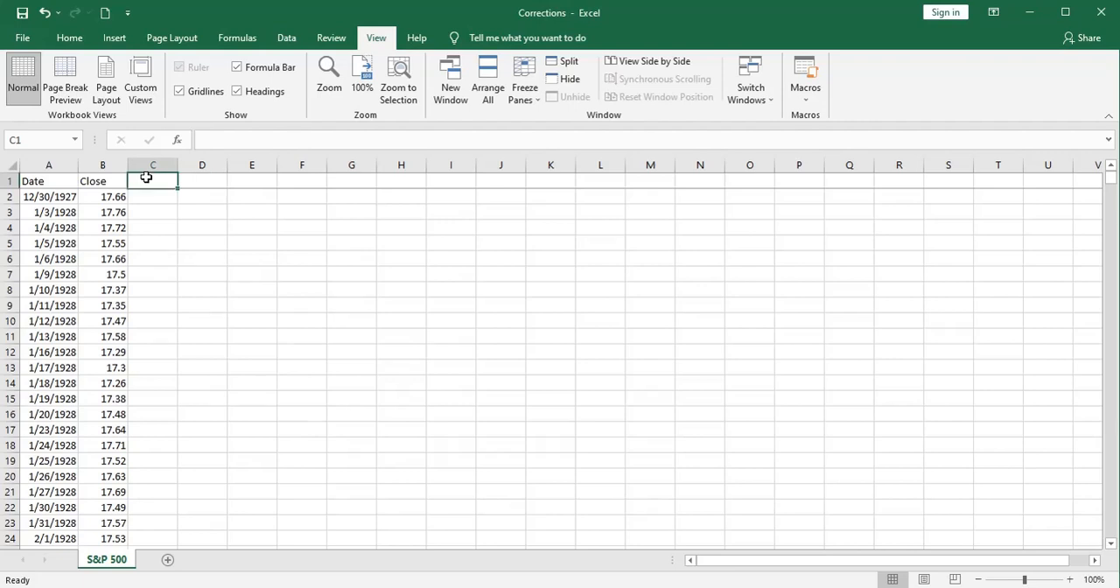
text(New High)
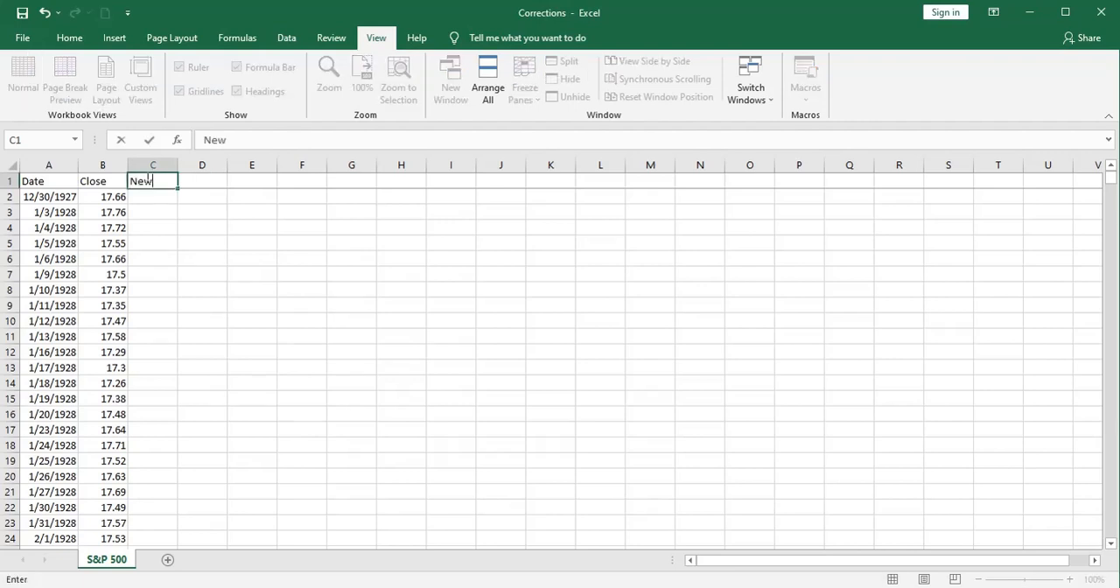
text(?)
key(Return)
double_click(178, 164)
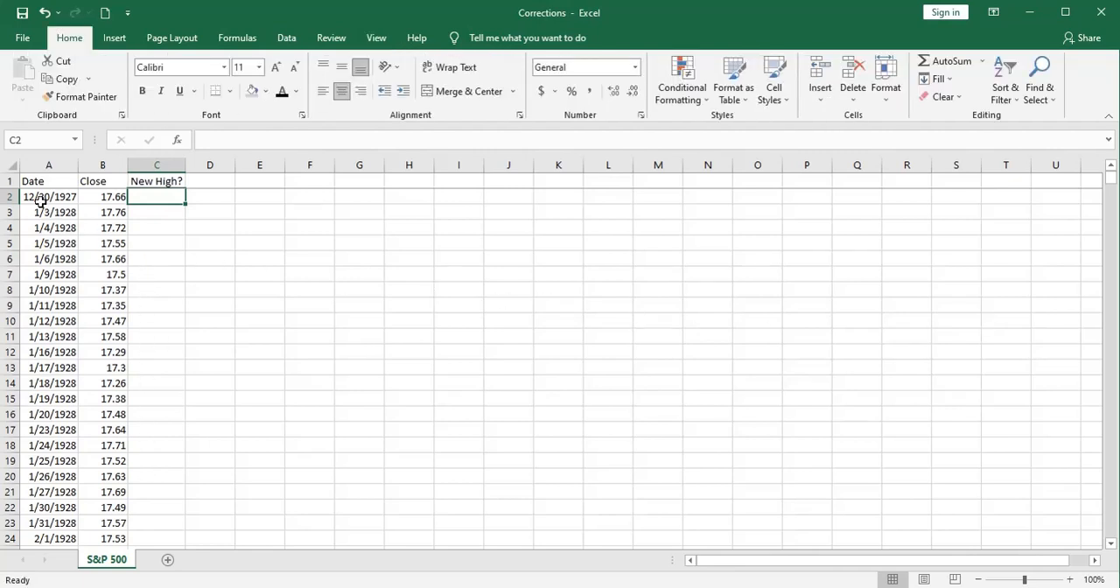
Step: Shade cell C2 under the New High? header with a grey fill
click(108, 198)
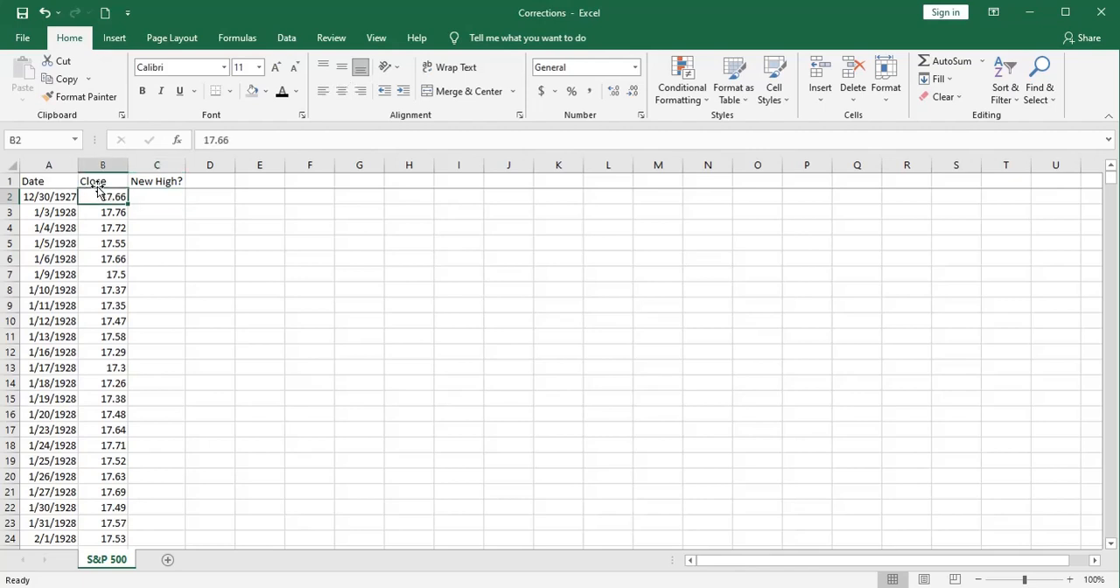
click(154, 197)
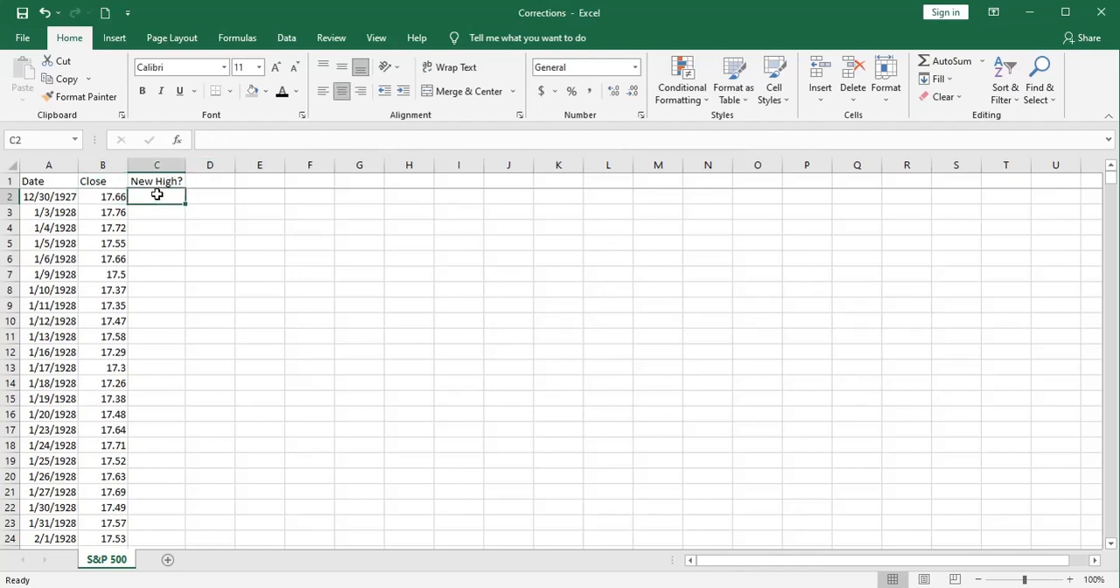
click(252, 92)
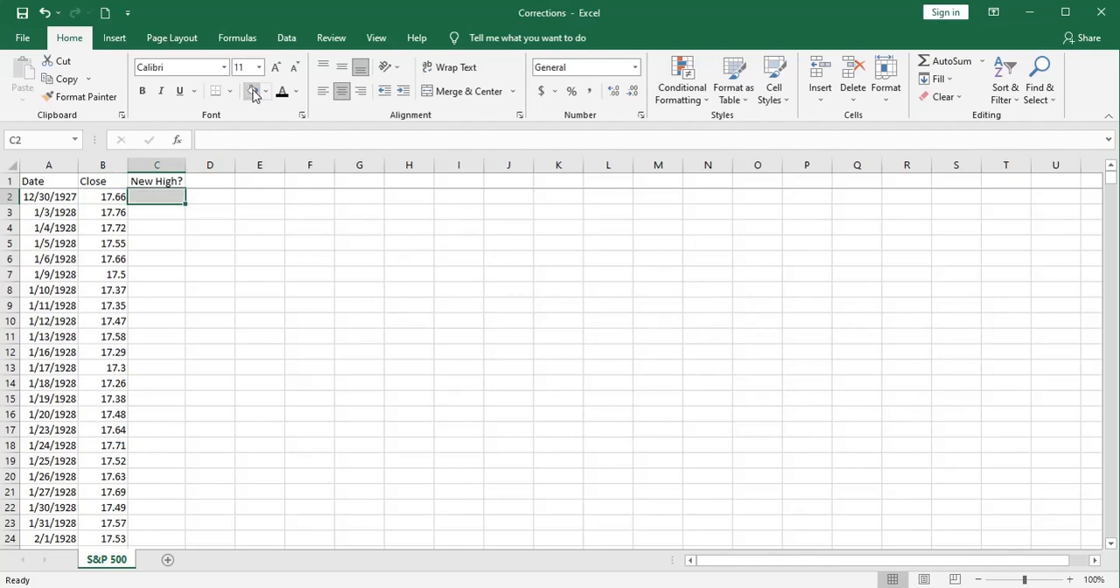
Step: Enter =IF(B3>MAX(B2:B2),1,"") in C3 to flag a close above all previous closes
click(158, 212)
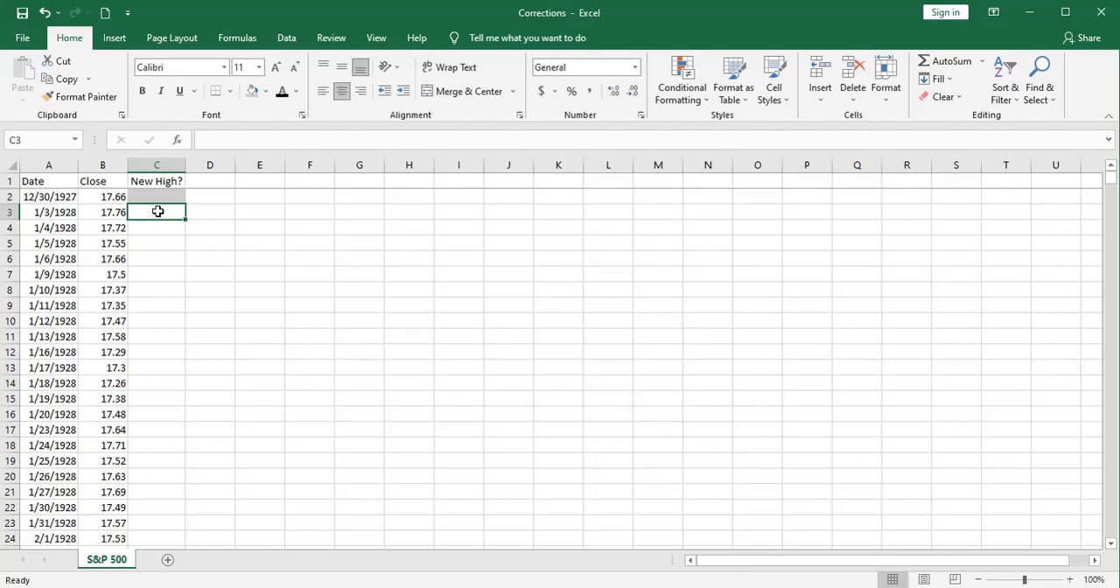
text(=if()
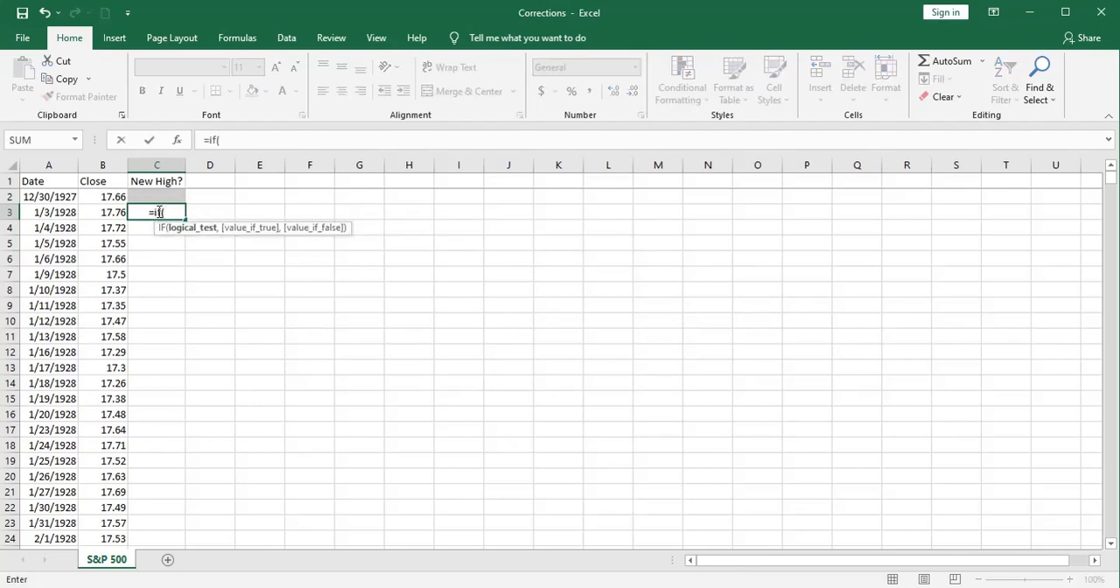
click(113, 212)
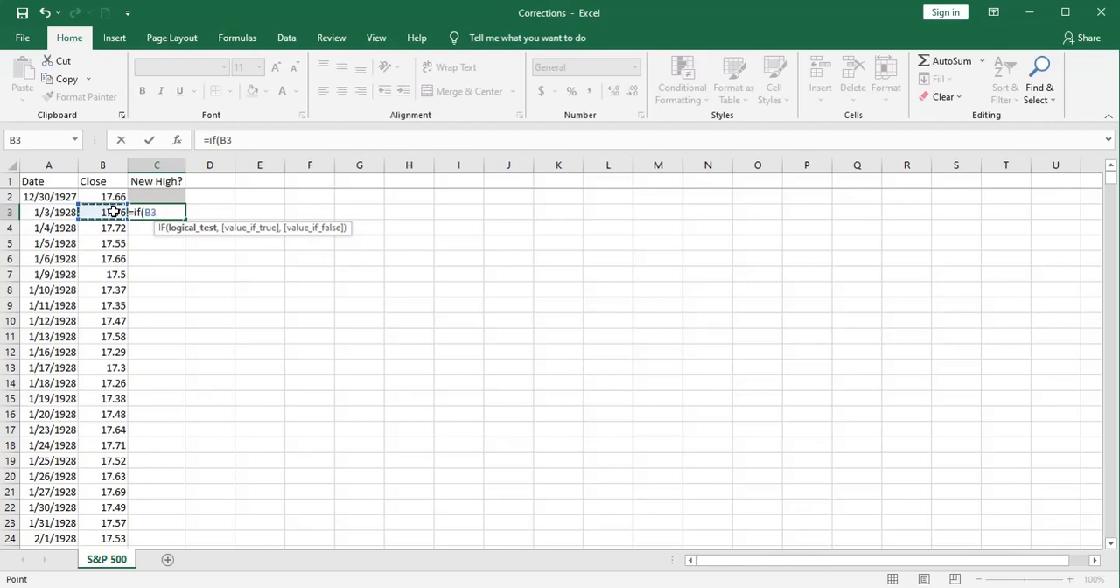
text(>)
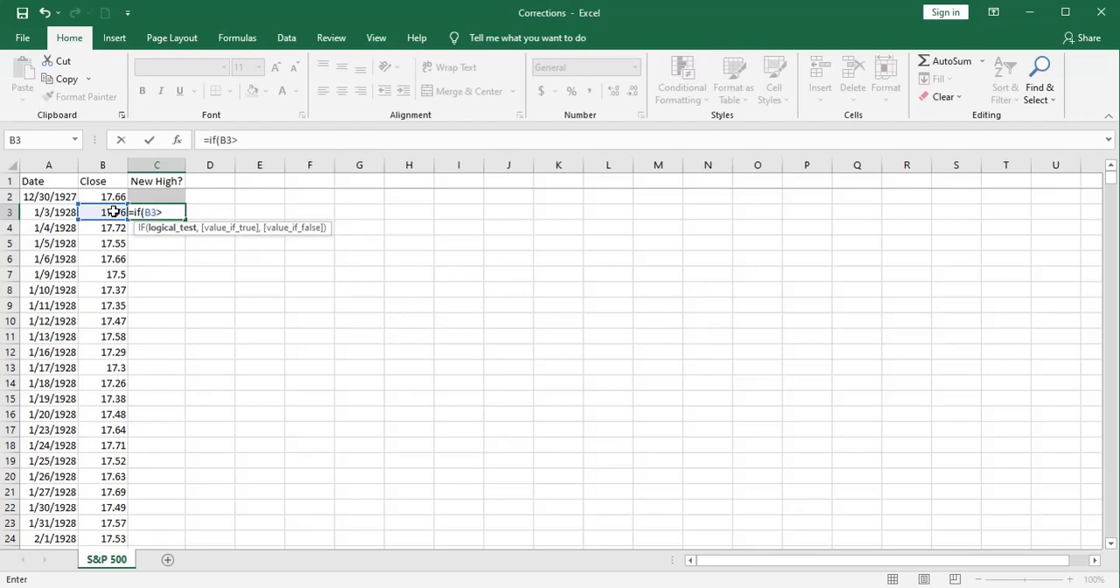
text(max)
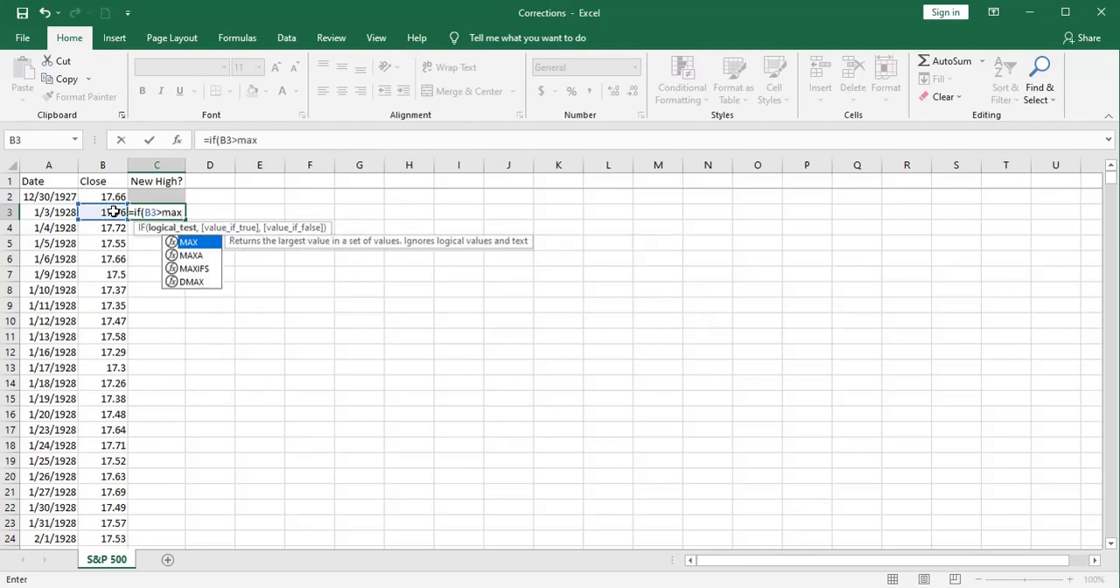
text(()
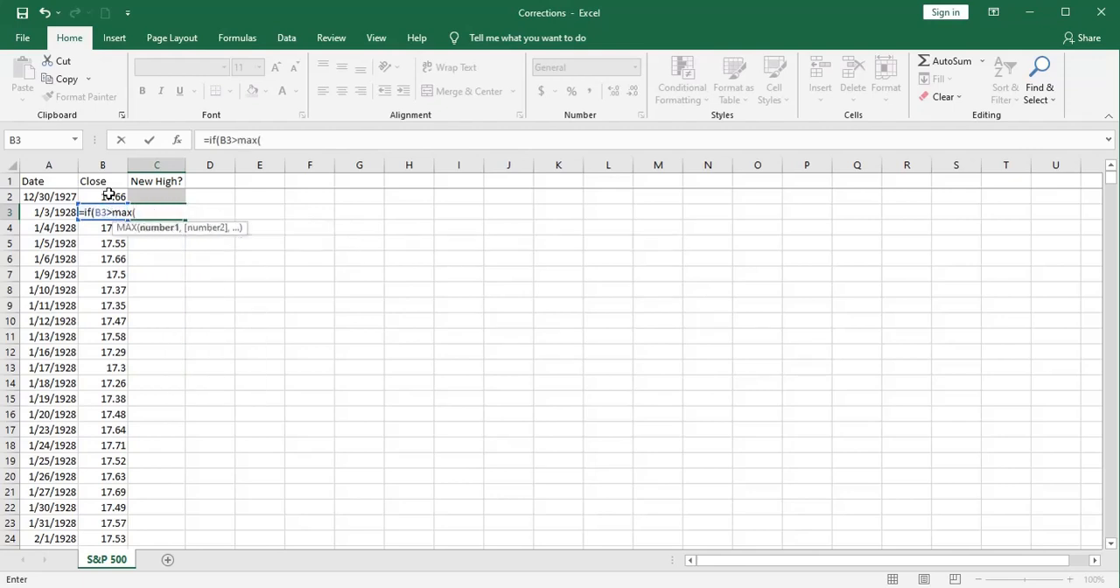
click(109, 194)
key(F8)
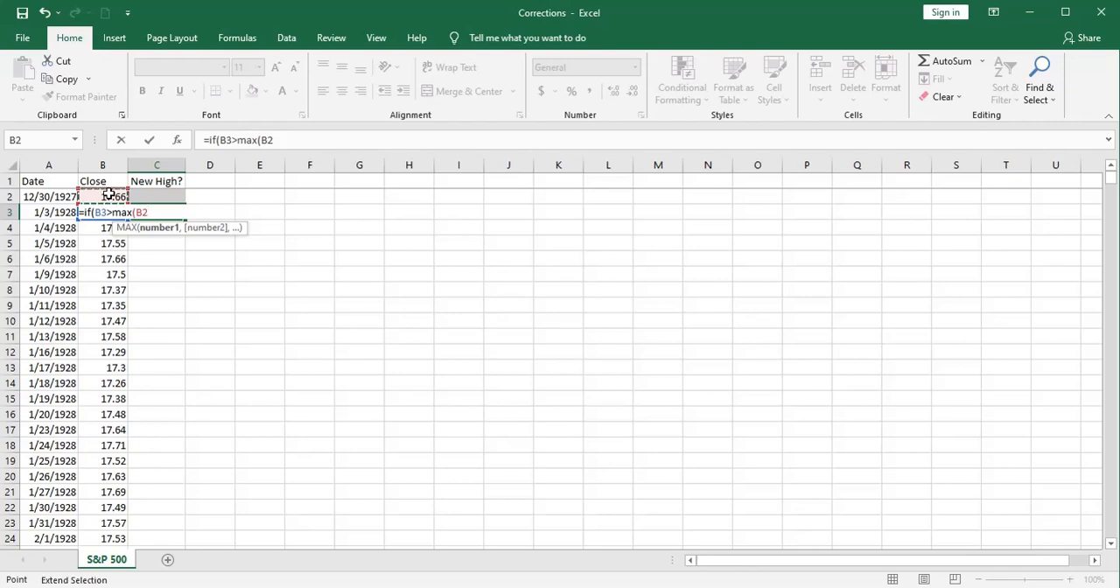
click(109, 194)
text(),)
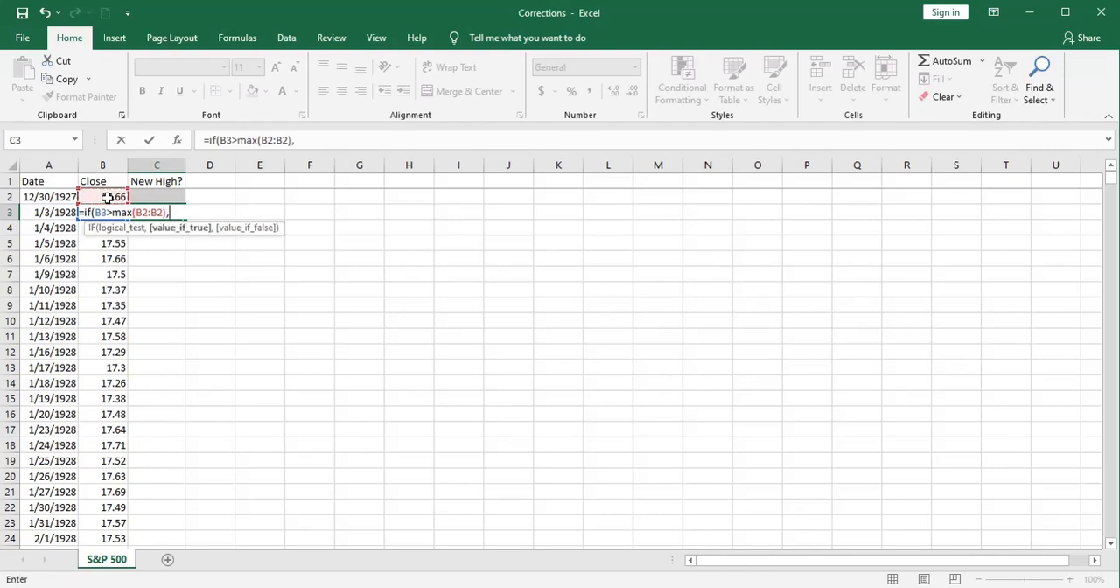
text(1,)
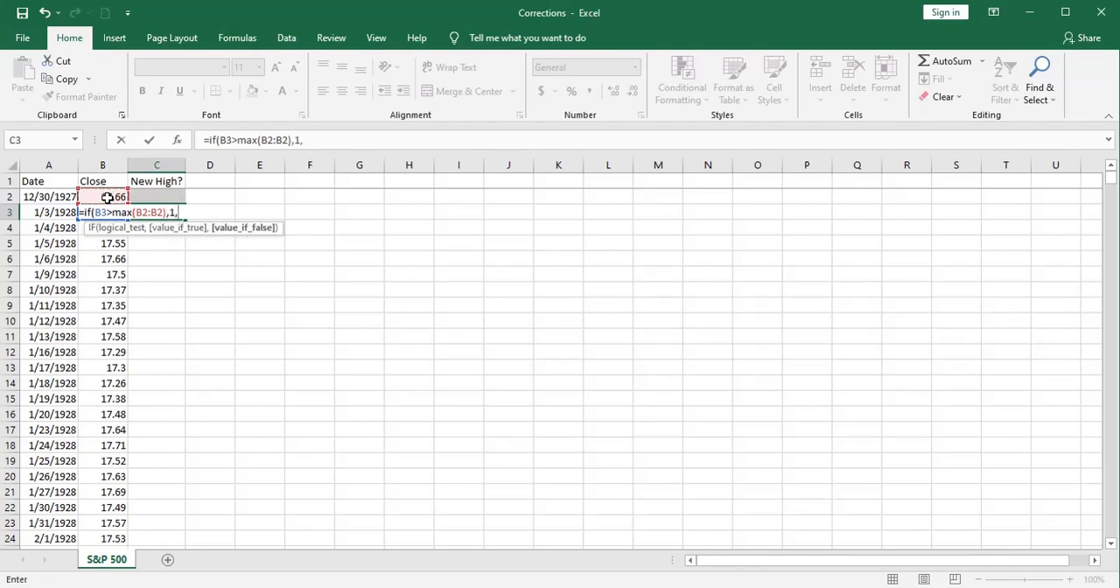
text(""))
key(Return)
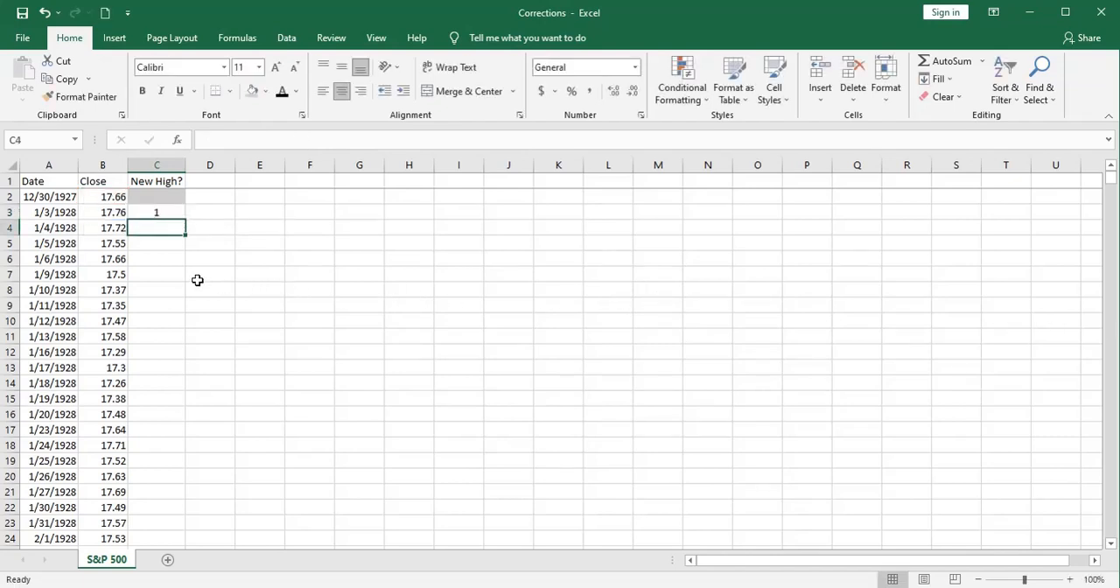
Step: Anchor the start of the MAX range in C3's formula as $B$2 and fill the formula down column C to the last date
click(146, 210)
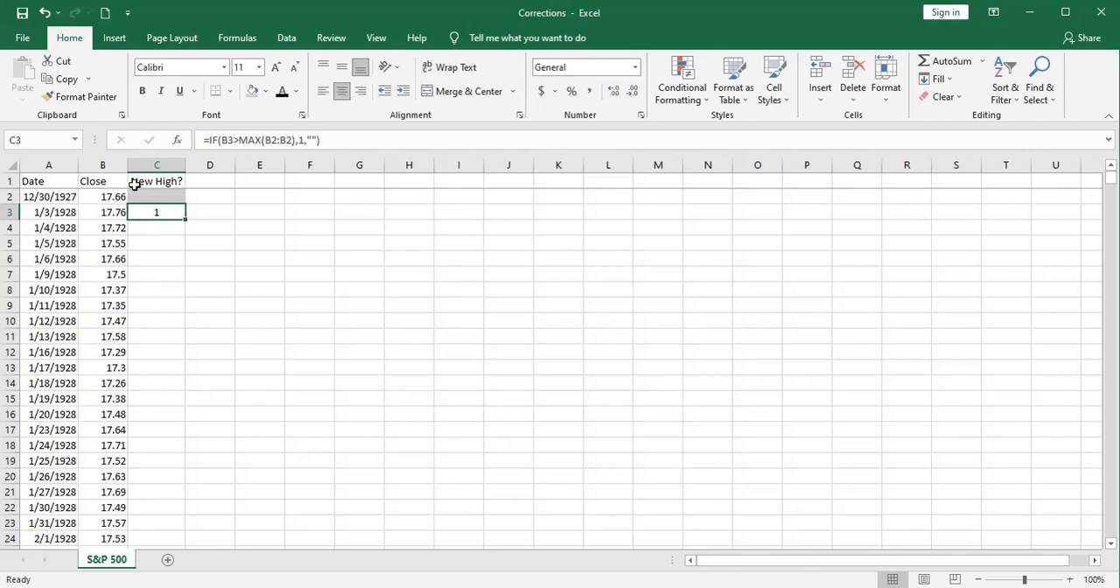
click(271, 140)
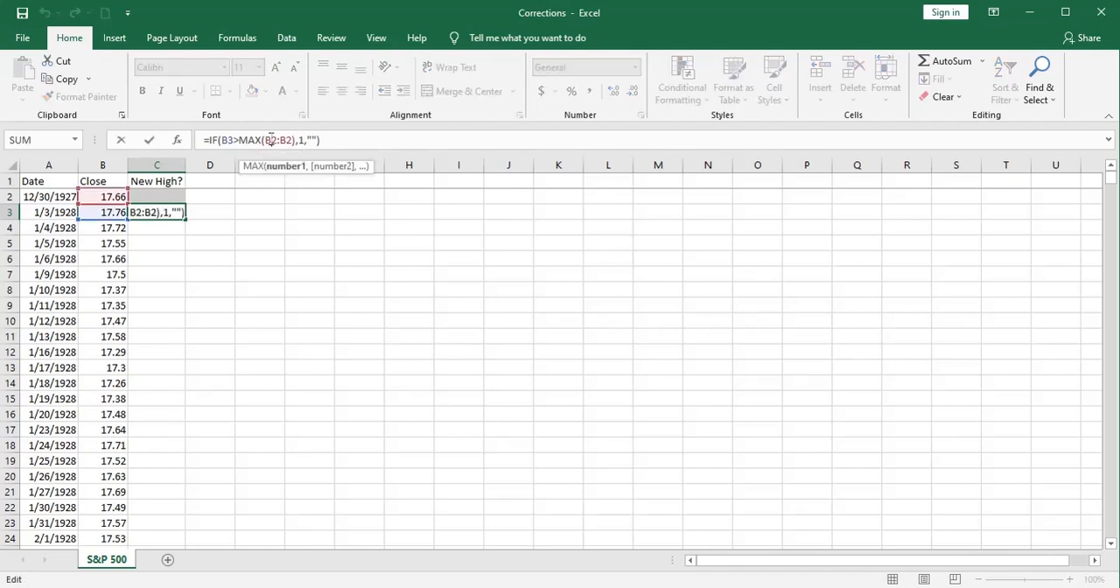
key(F4)
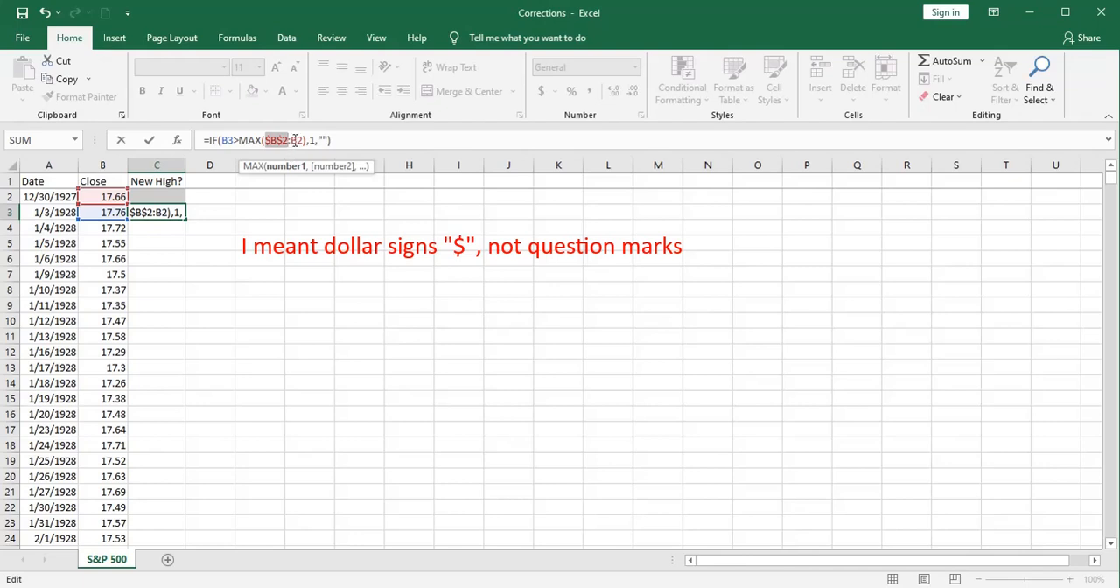
key(Return)
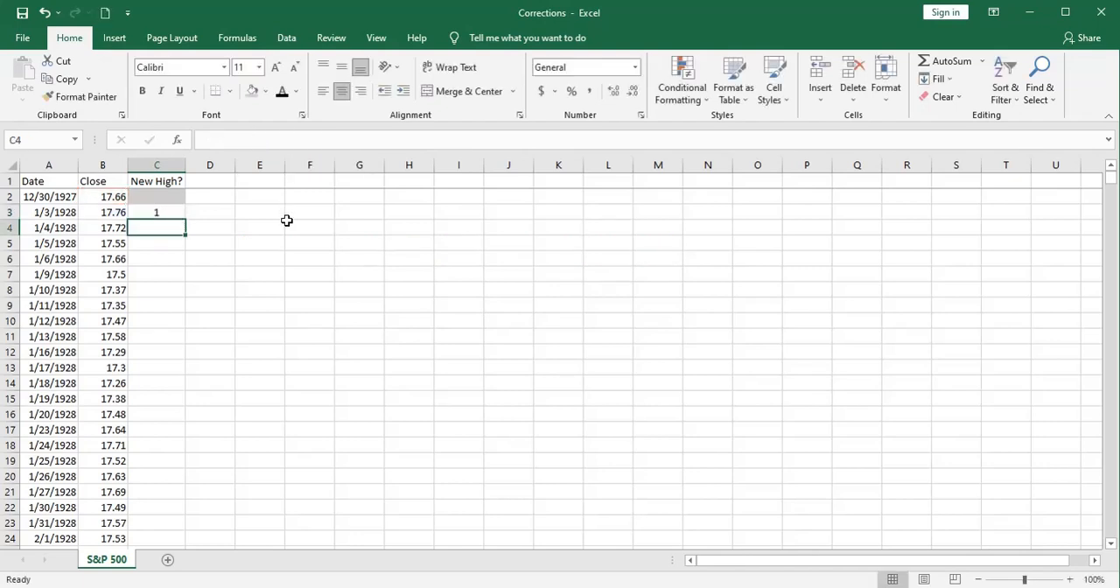
click(163, 212)
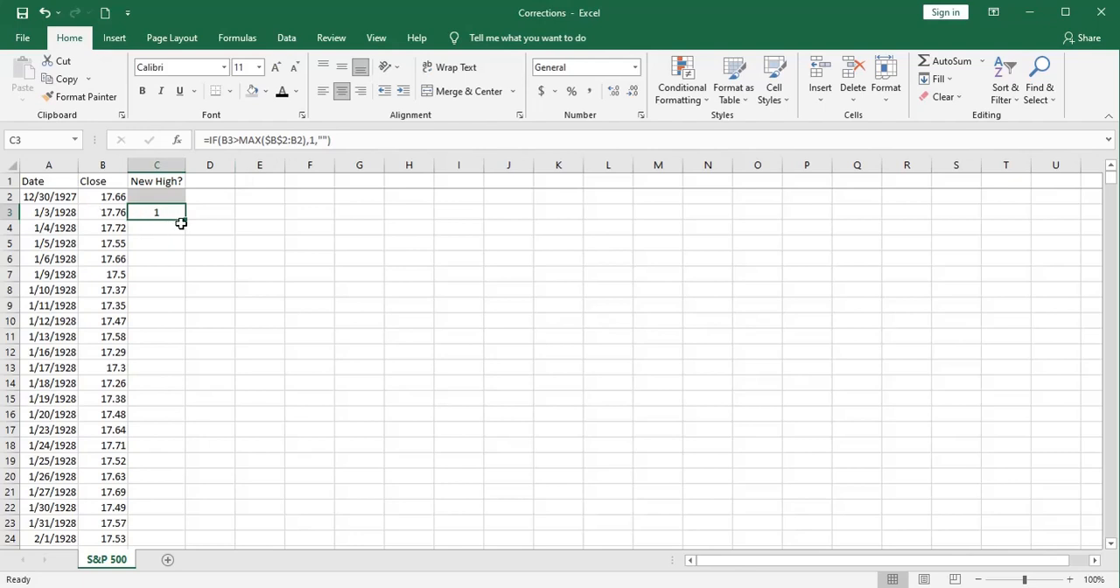
double_click(184, 220)
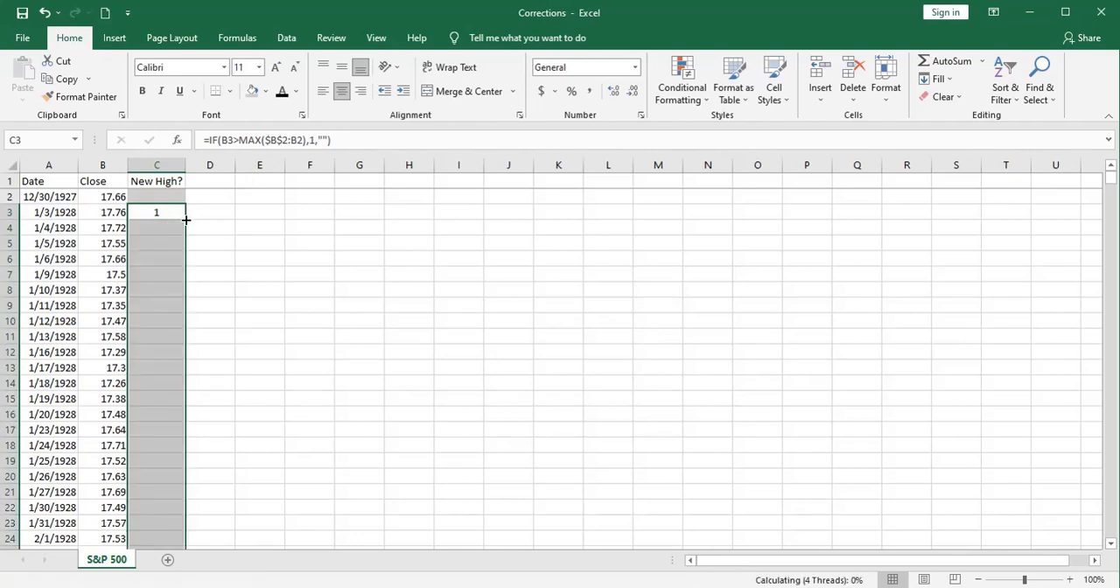
Step: Check the filled formulas in C4 to C6 and compare the first flagged new highs with the preceding closes
click(148, 228)
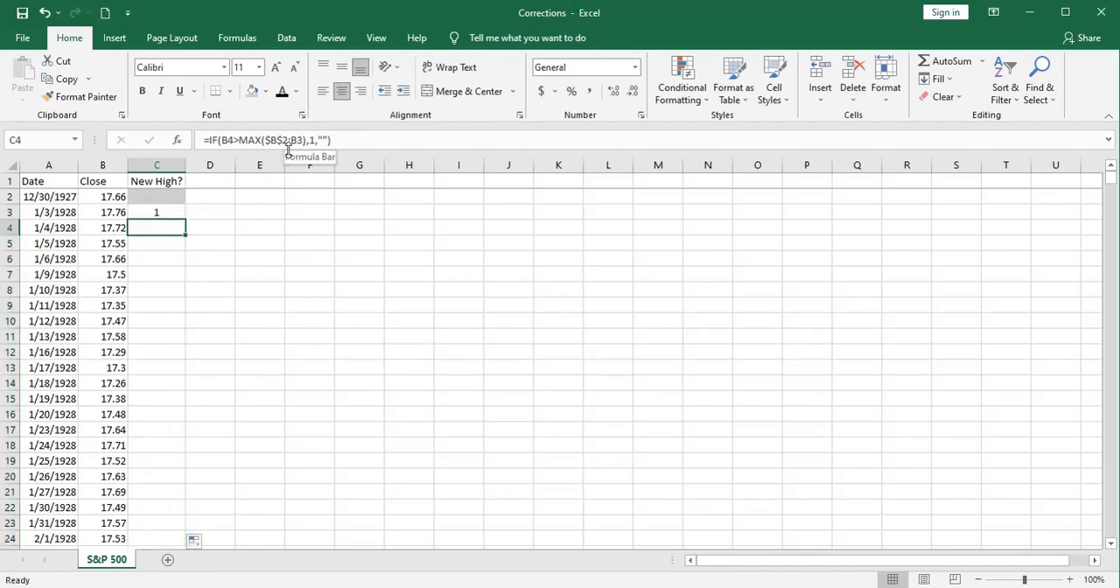
click(179, 241)
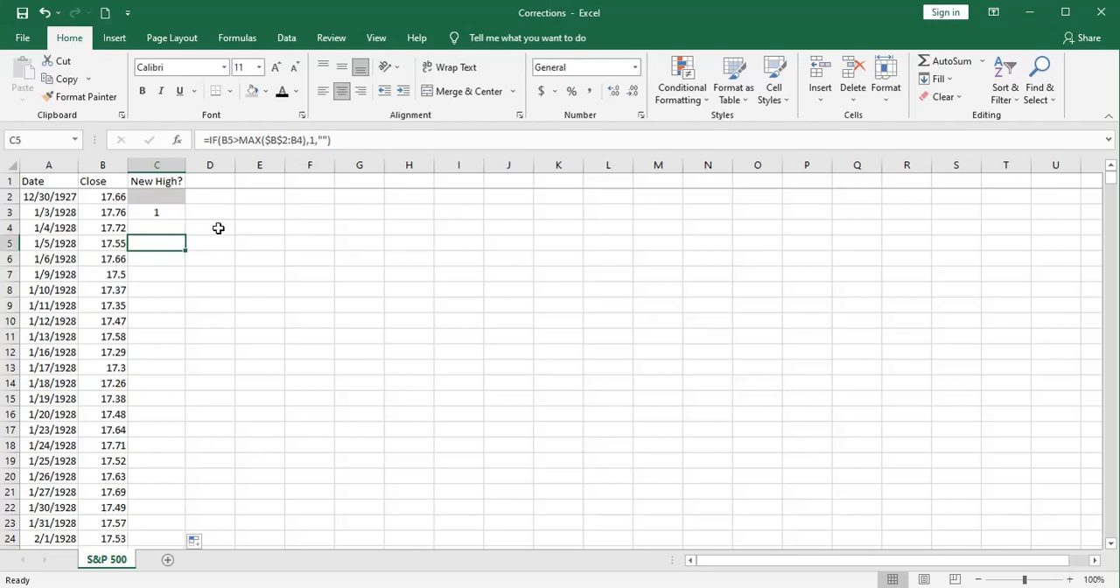
click(166, 257)
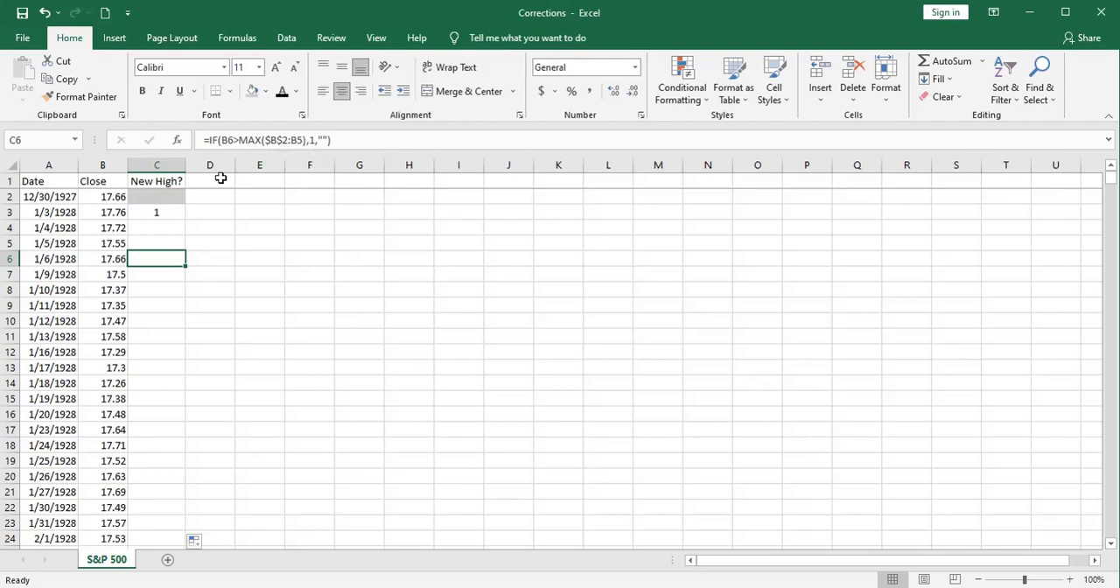
click(99, 212)
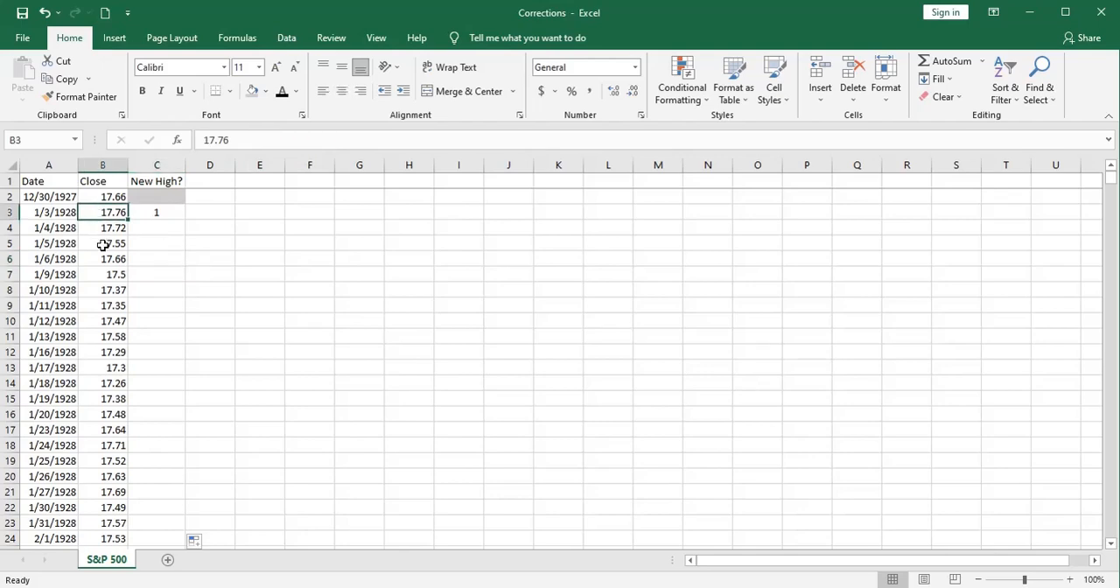
scroll(102, 266, down, 1)
scroll(102, 267, down, 12)
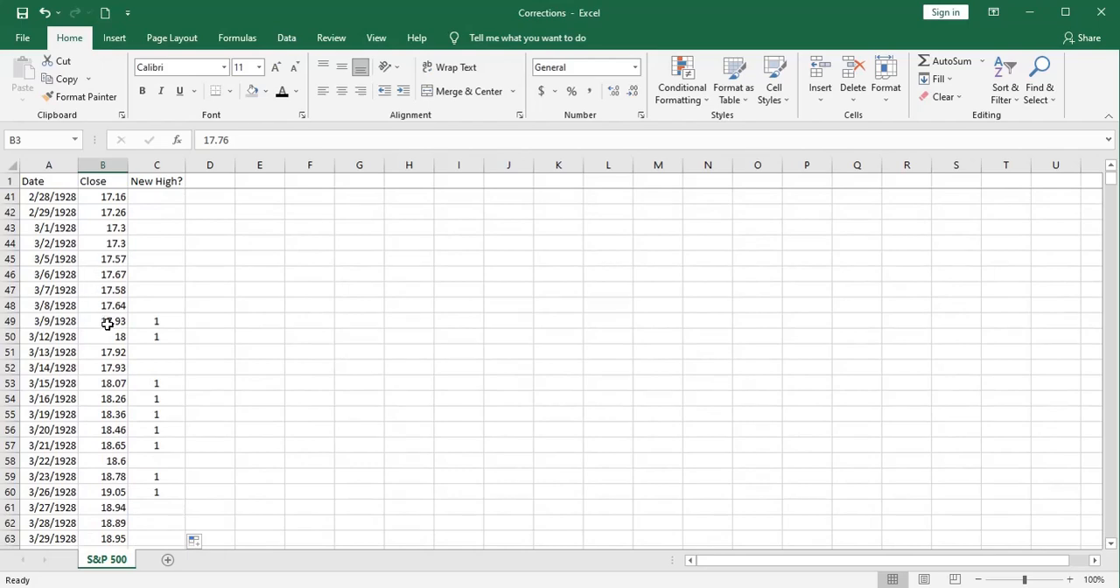
click(95, 321)
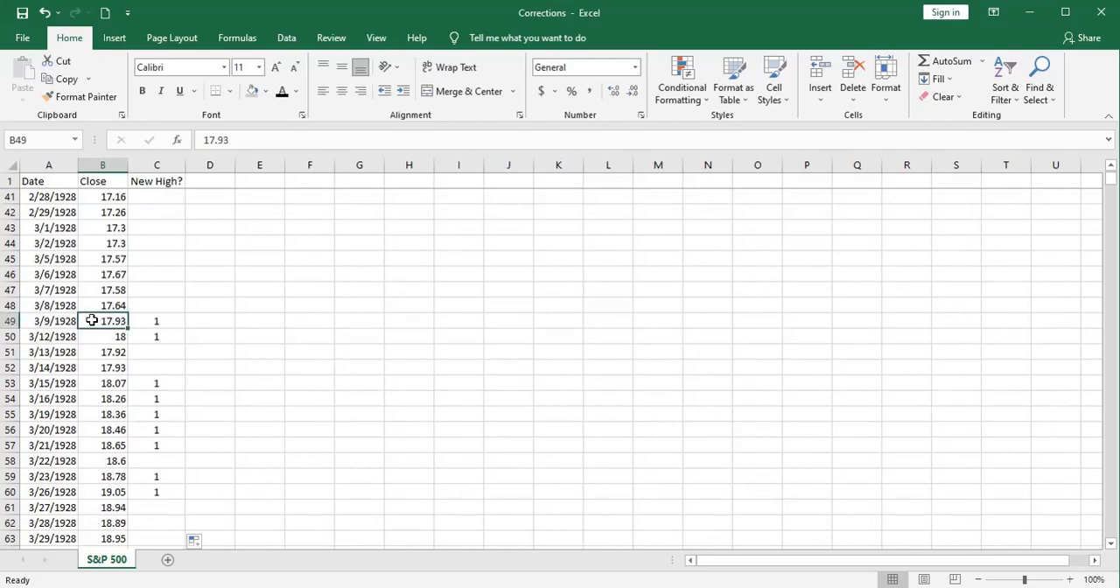
scroll(90, 316, up, 1)
scroll(90, 316, up, 4)
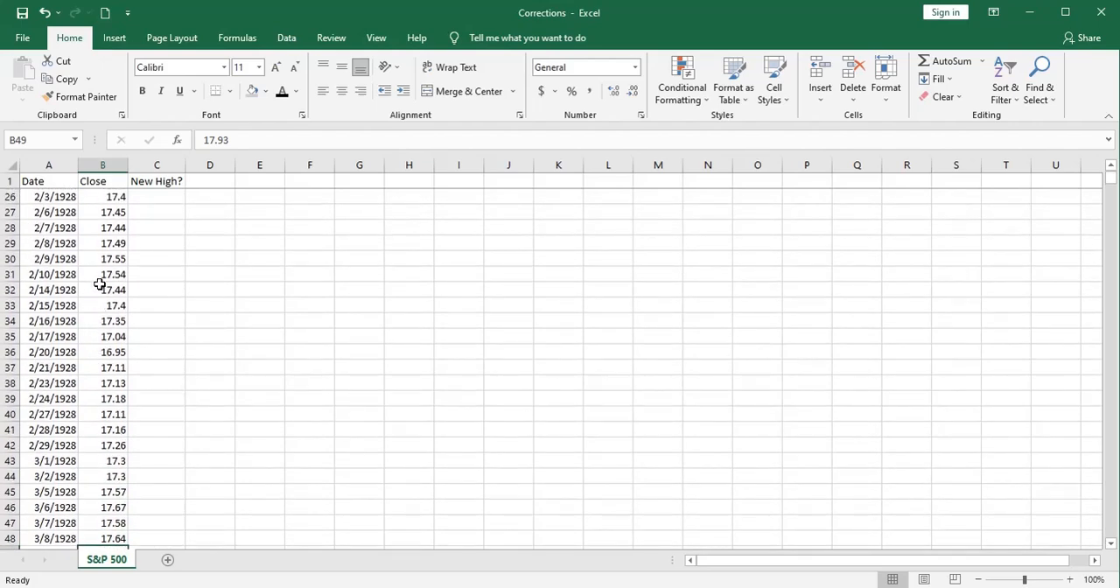
scroll(100, 281, up, 4)
scroll(100, 280, up, 5)
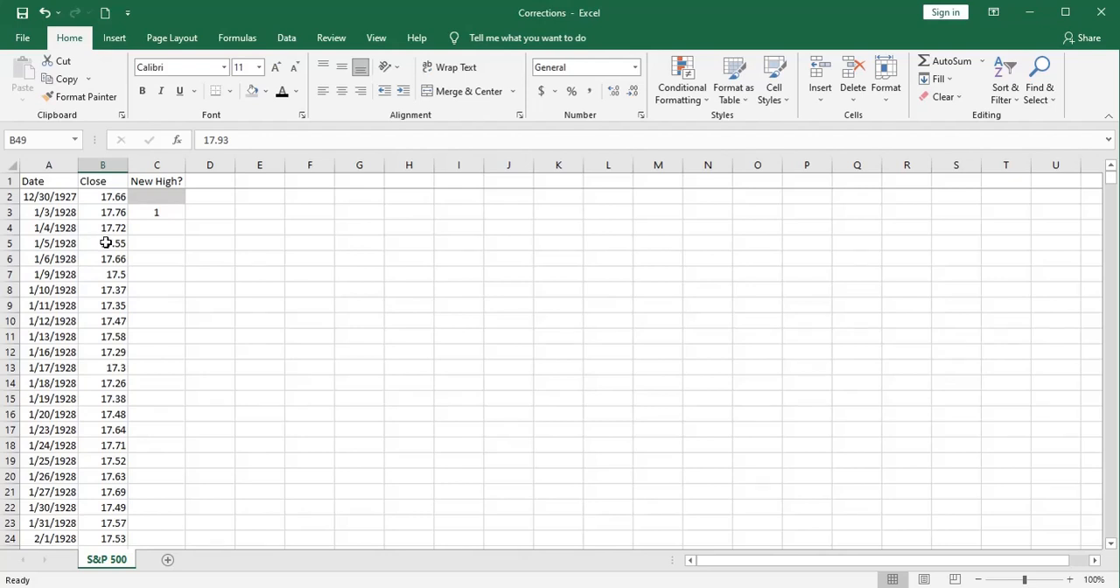
Step: Total the New High? flags below the data by entering =SUM(C2:C23501) in C23503
click(160, 229)
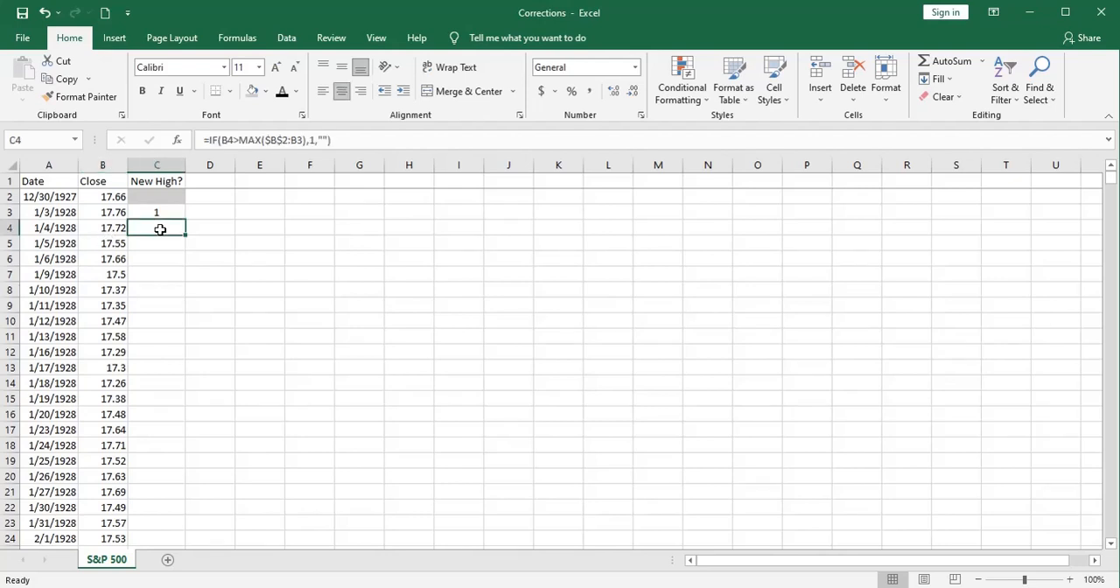
key(ctrl+shift+Down)
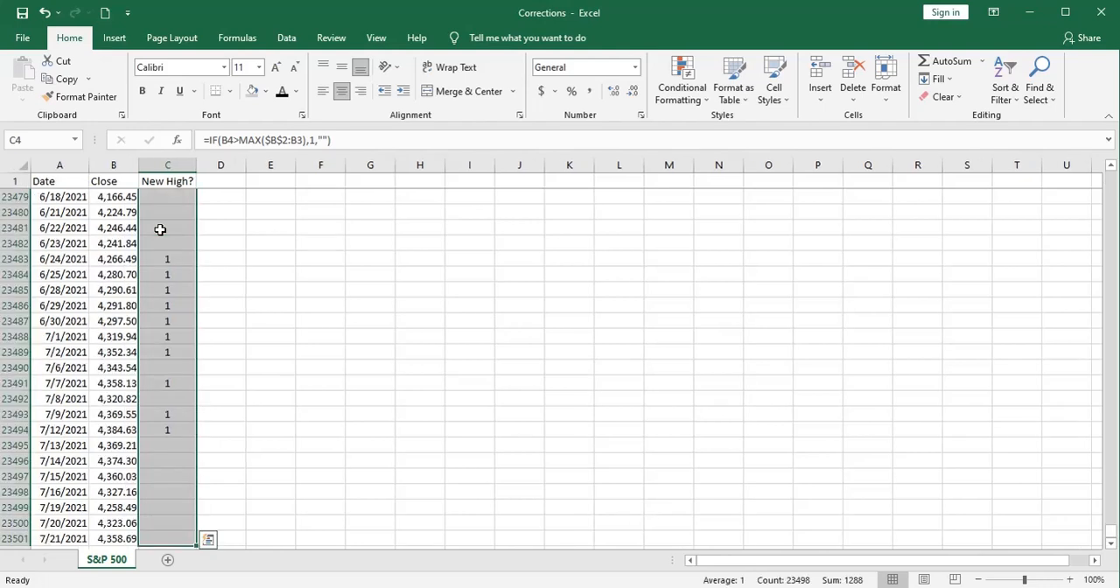
scroll(160, 229, down, 4)
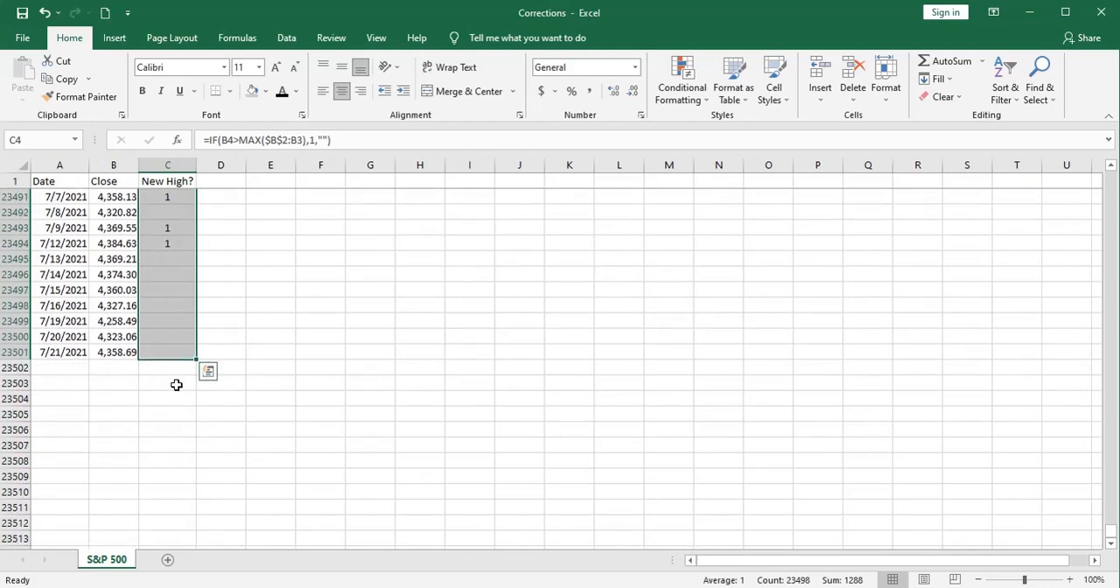
click(176, 385)
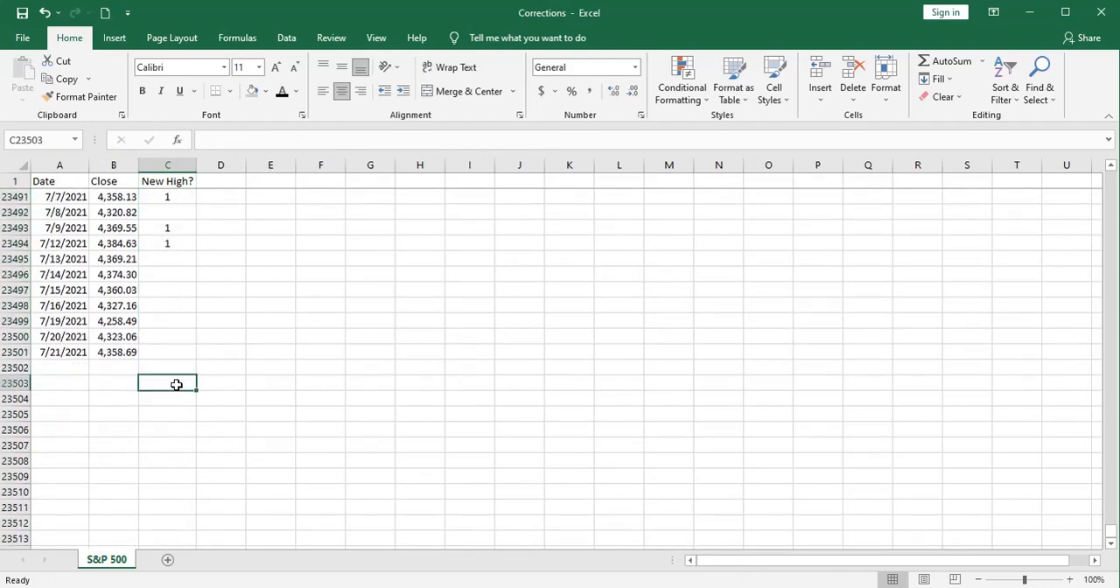
click(936, 62)
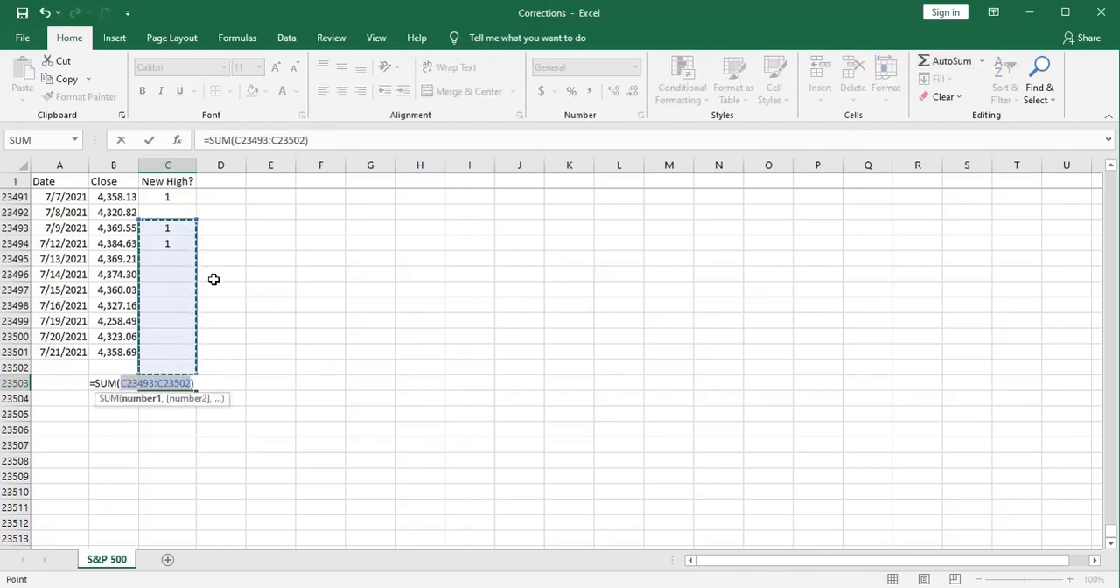
click(154, 383)
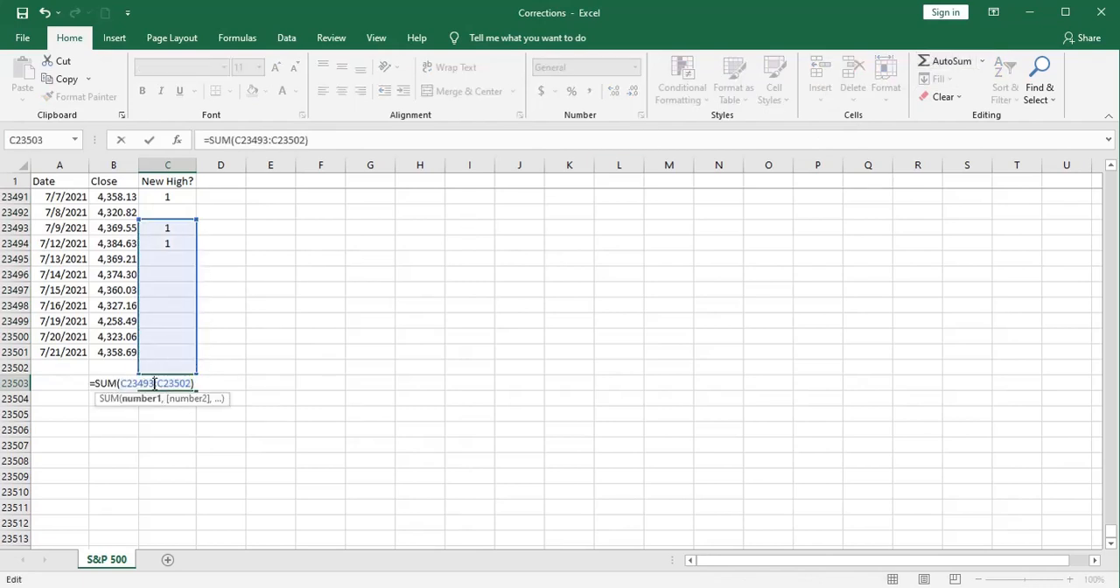
key(BackSpace)
key(BackSpace)
key(BackSpace)
key(BackSpace)
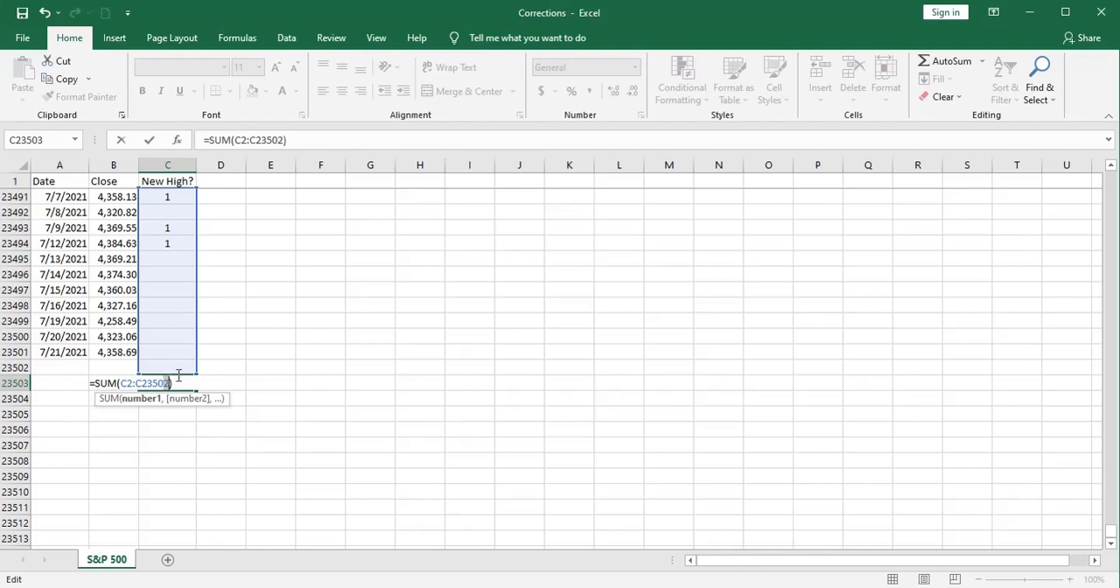
text(1)
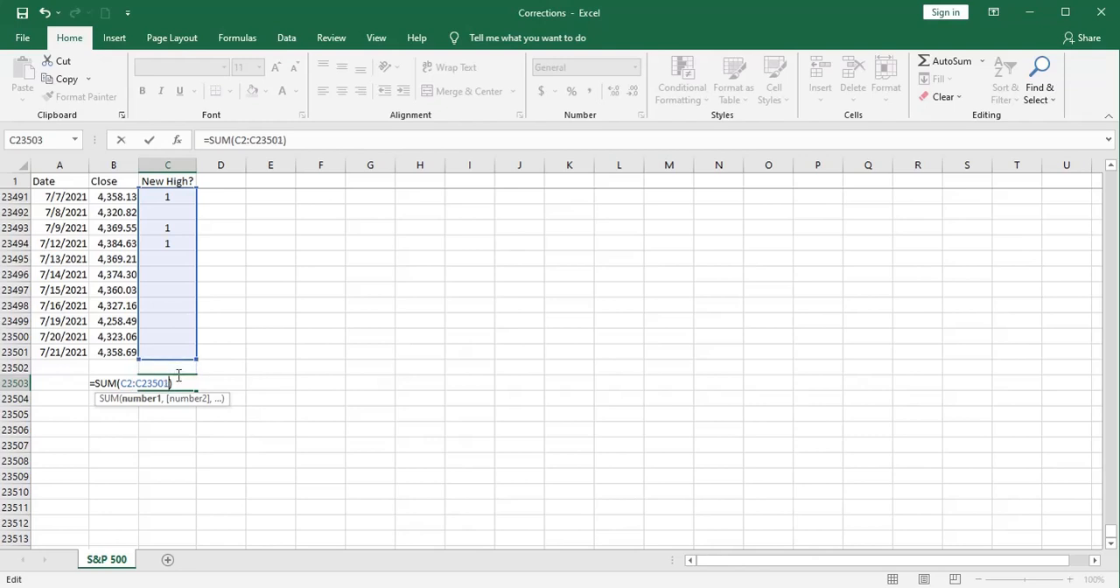
key(Return)
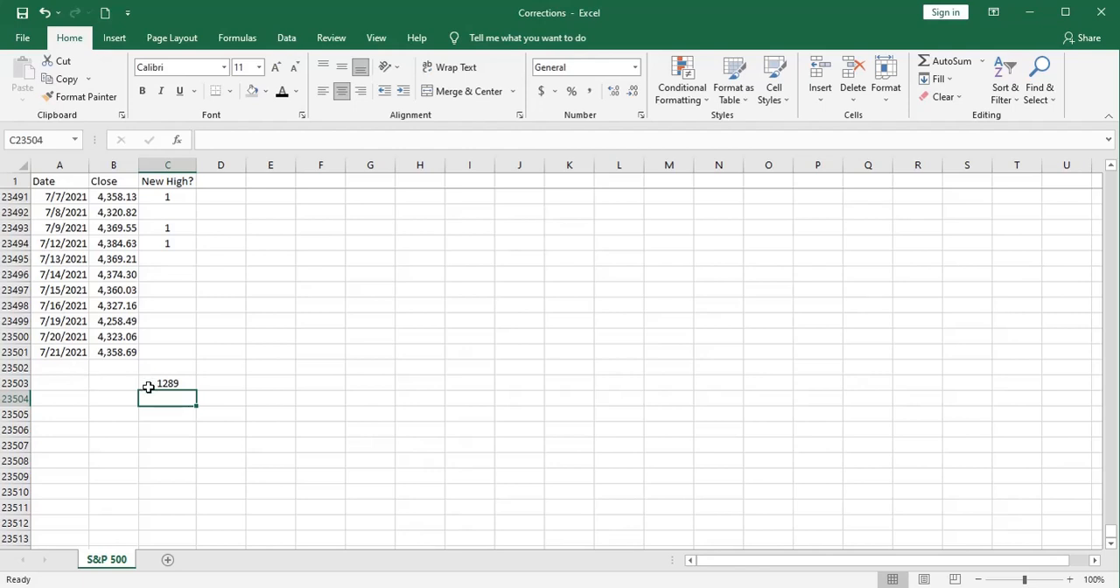
Step: Calculate the share of days with a new high by entering =C23503/23500 in C23504
text(=)
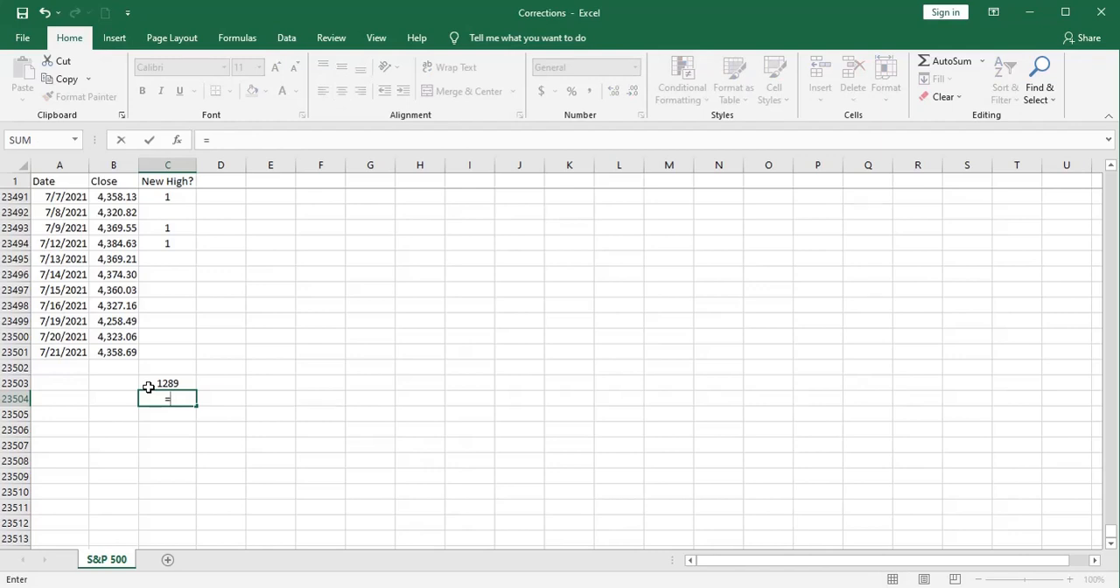
click(151, 385)
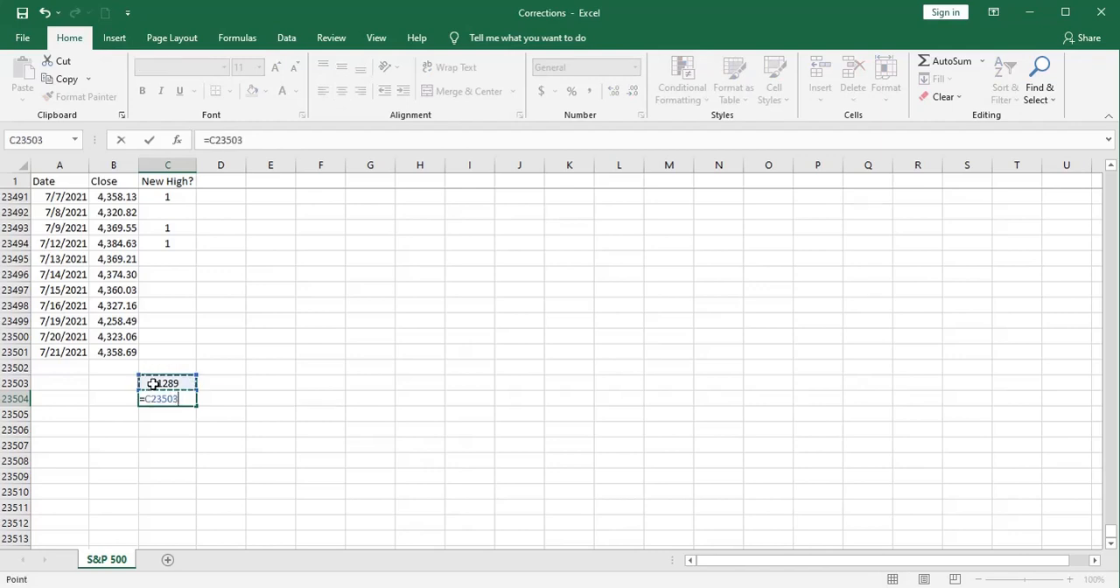
text(/)
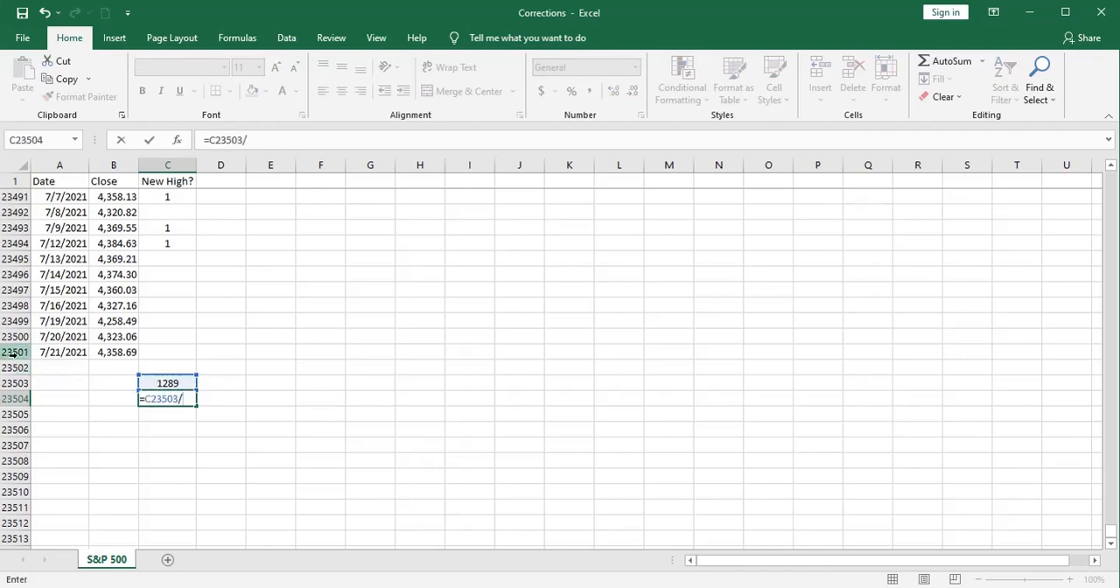
text(23500)
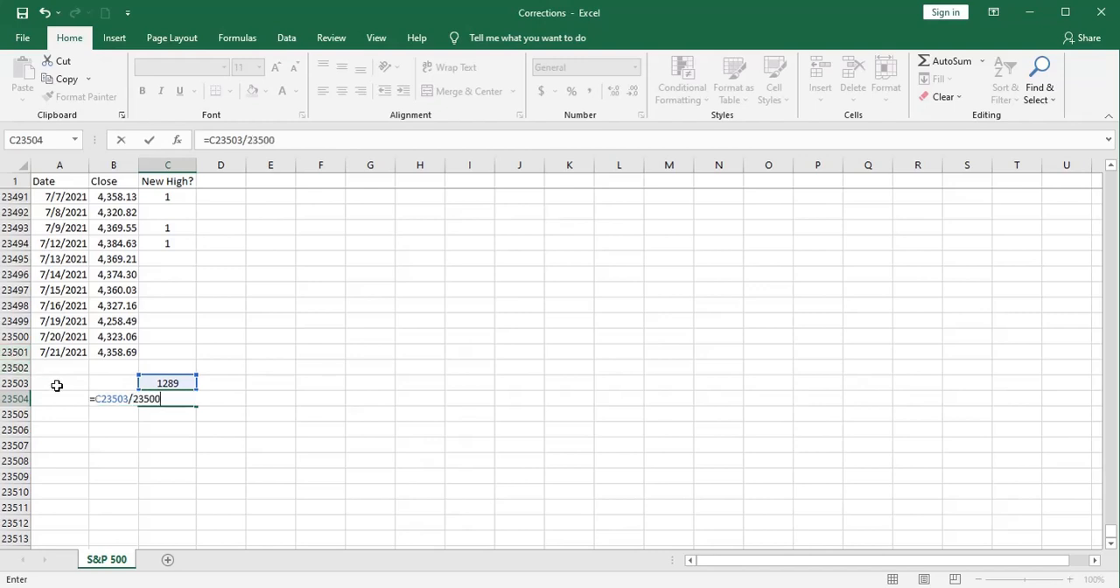
key(Return)
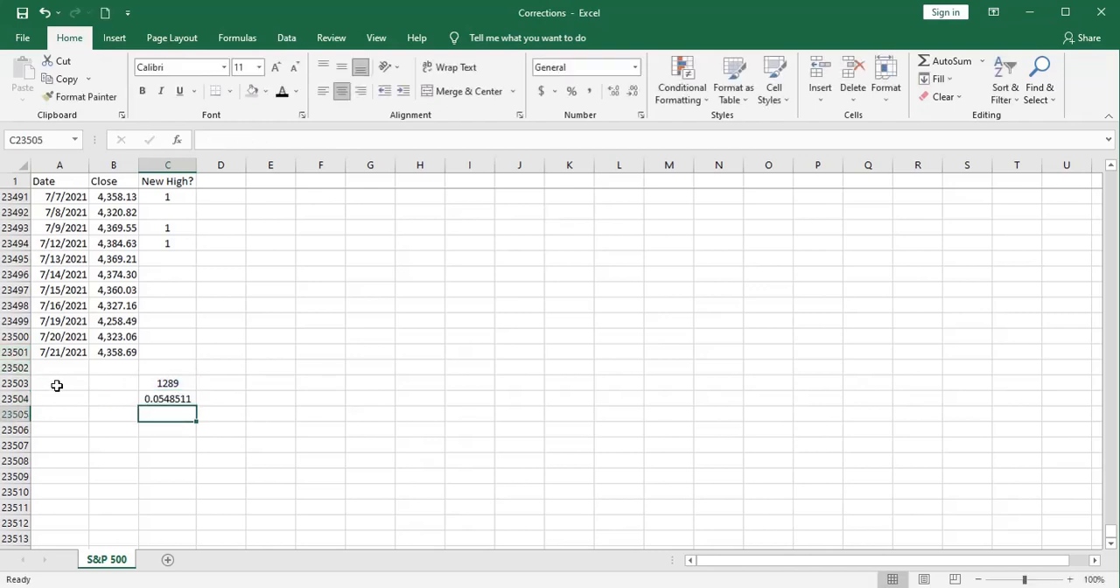
Step: Format the share in C23504 as a percentage with one decimal place
click(151, 398)
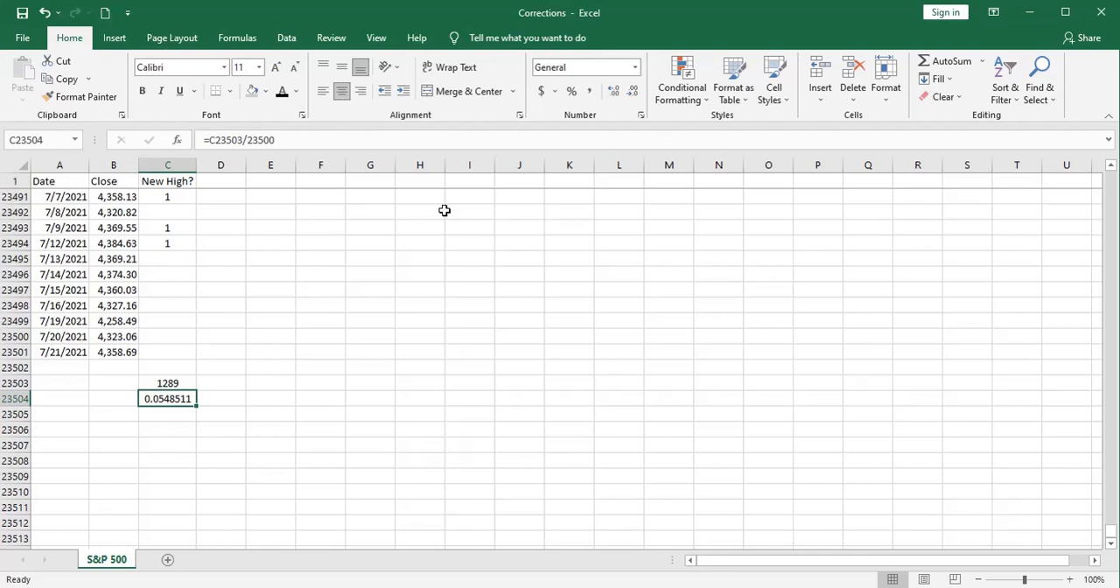
click(570, 91)
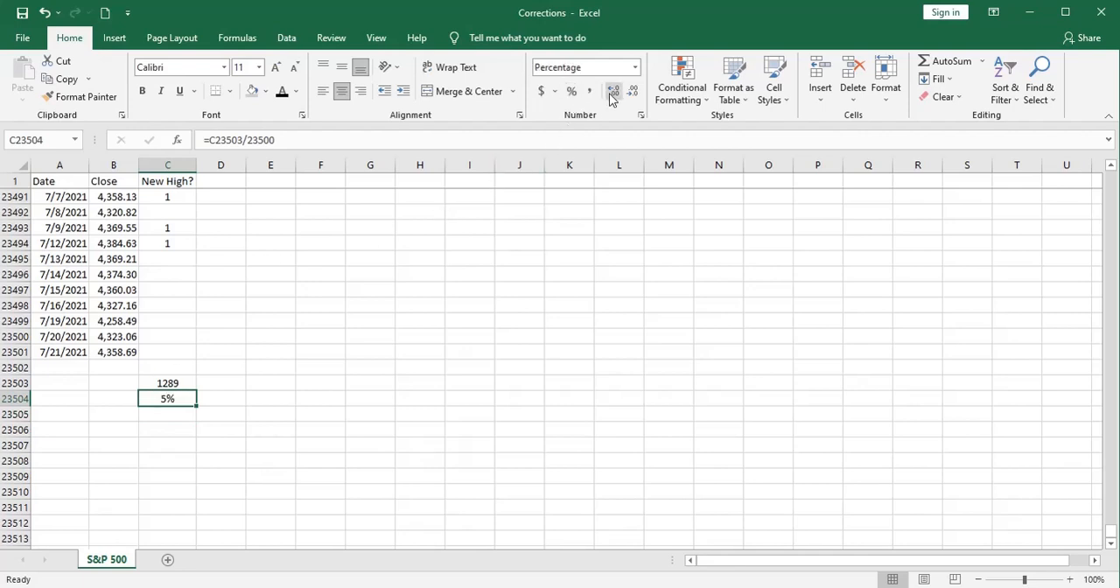
click(611, 93)
click(370, 399)
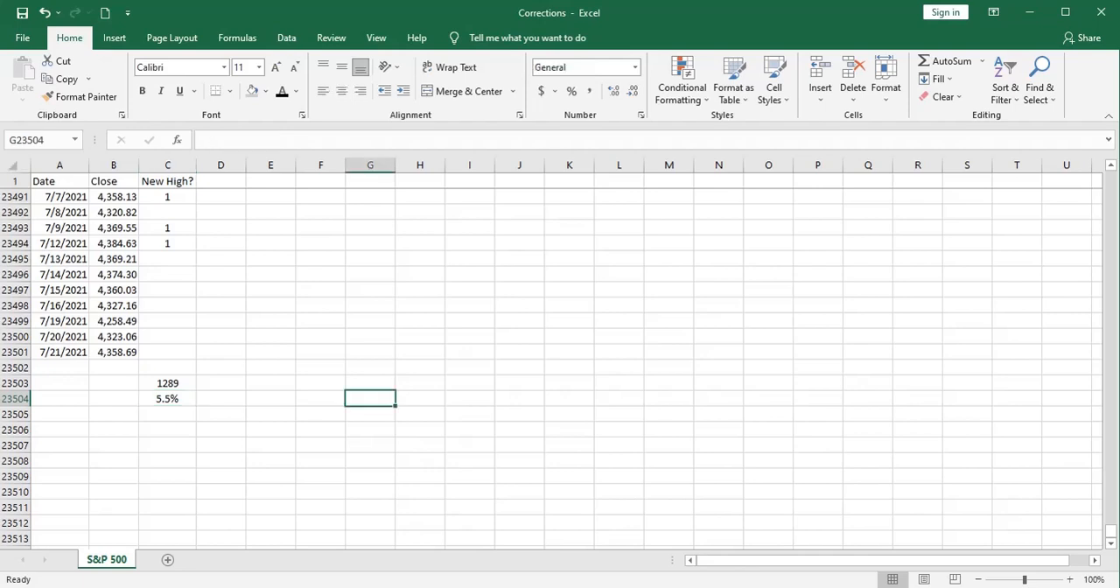
Step: Examine how the New High? flags are spread from the first dates in 1928 to the end of 1929
click(175, 180)
key(Down)
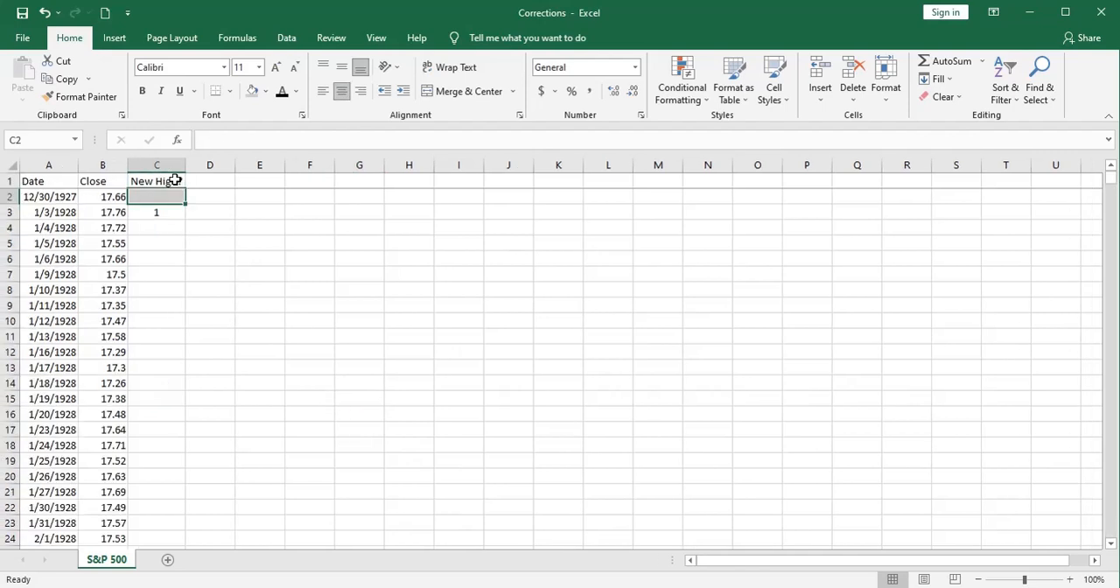
click(153, 237)
scroll(152, 237, down, 15)
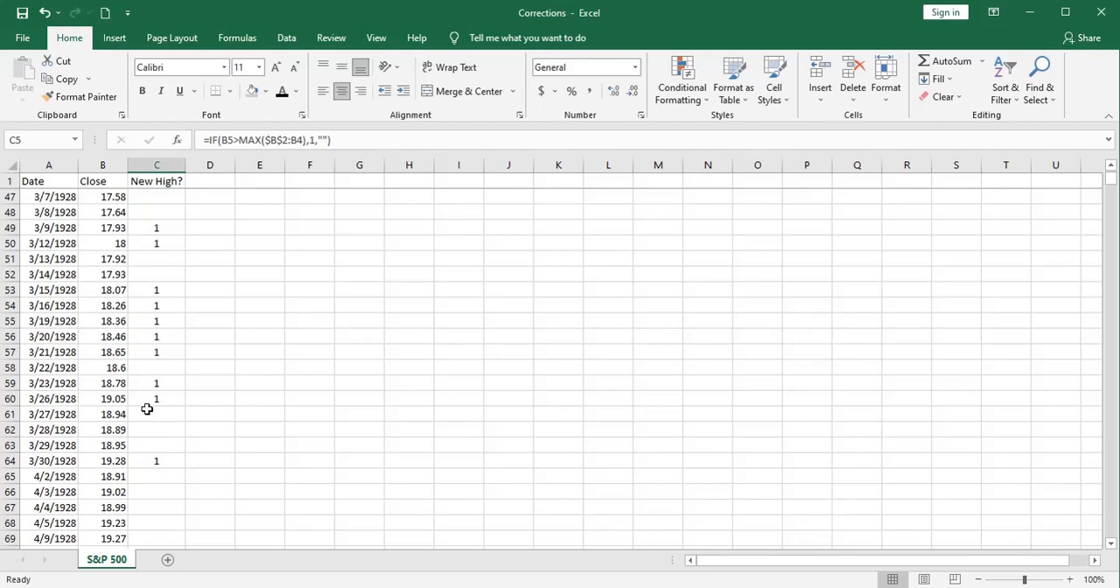
scroll(148, 471, down, 6)
scroll(149, 455, down, 2)
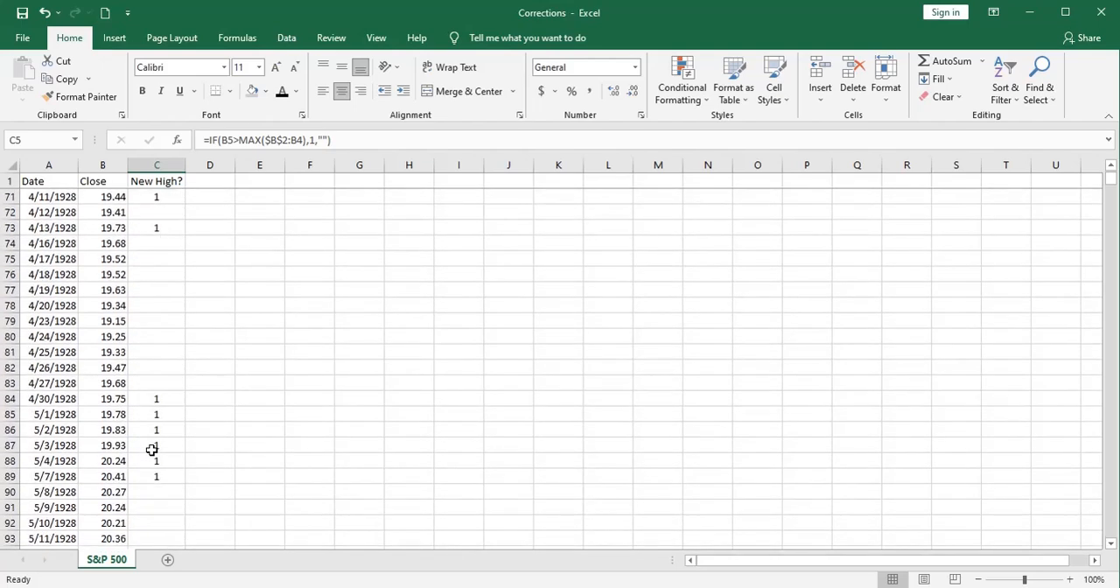
scroll(152, 297, down, 1)
scroll(153, 303, down, 16)
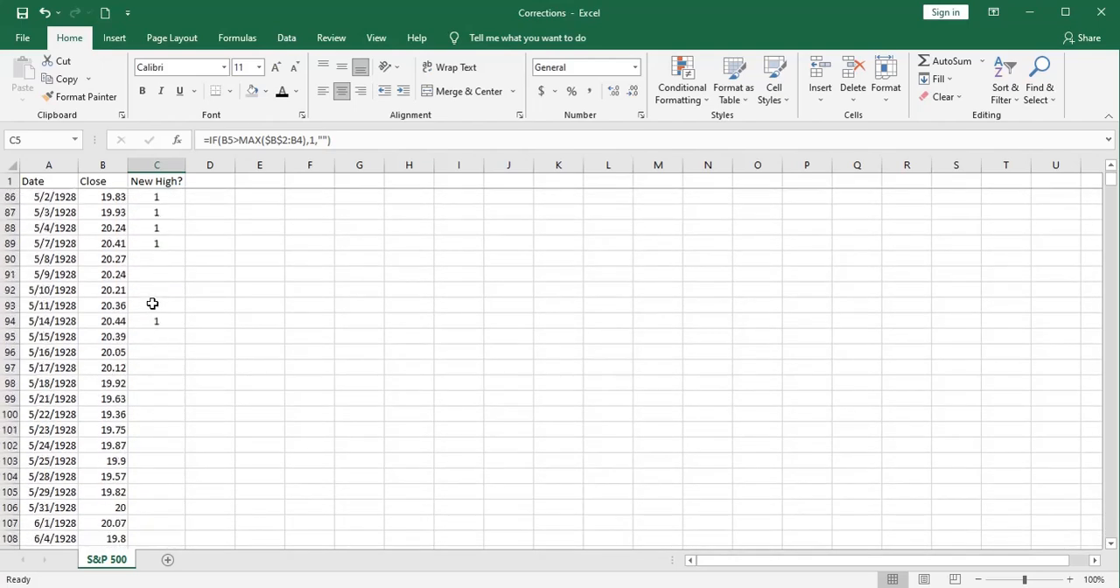
scroll(152, 303, down, 20)
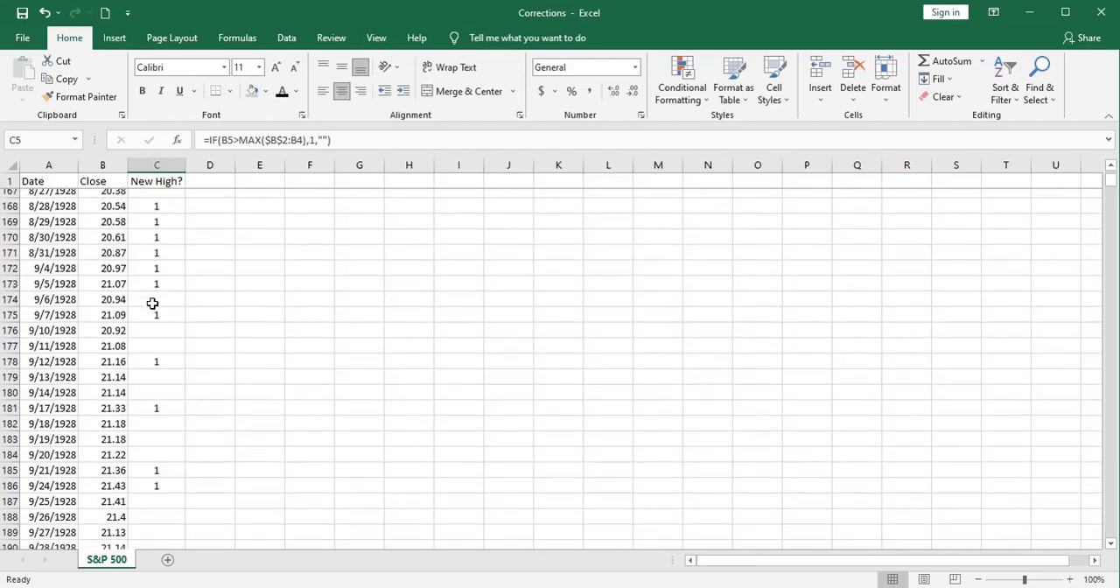
scroll(152, 303, down, 2)
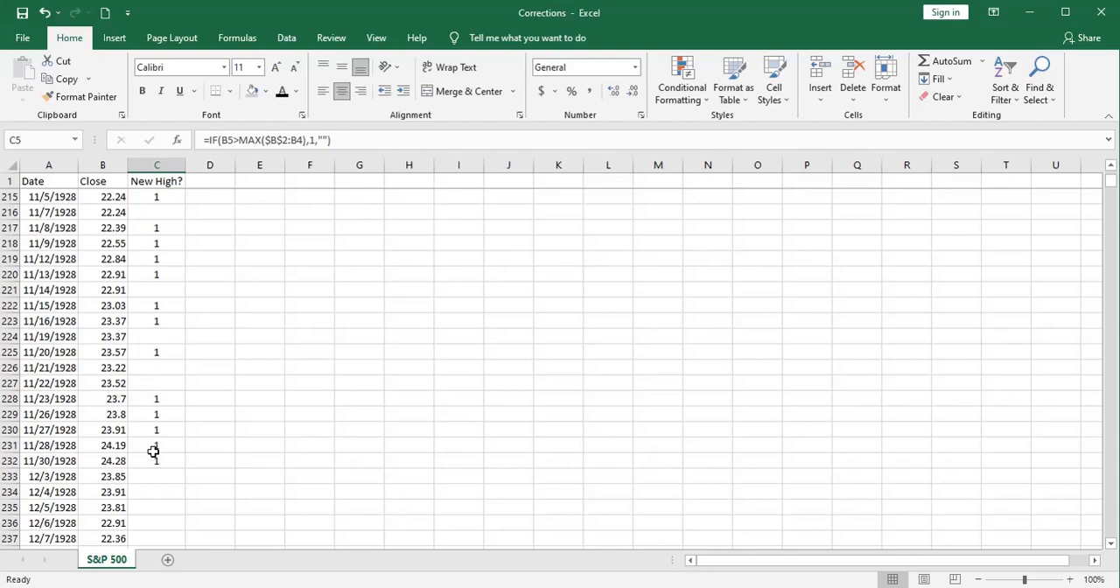
scroll(153, 452, down, 5)
scroll(153, 452, down, 4)
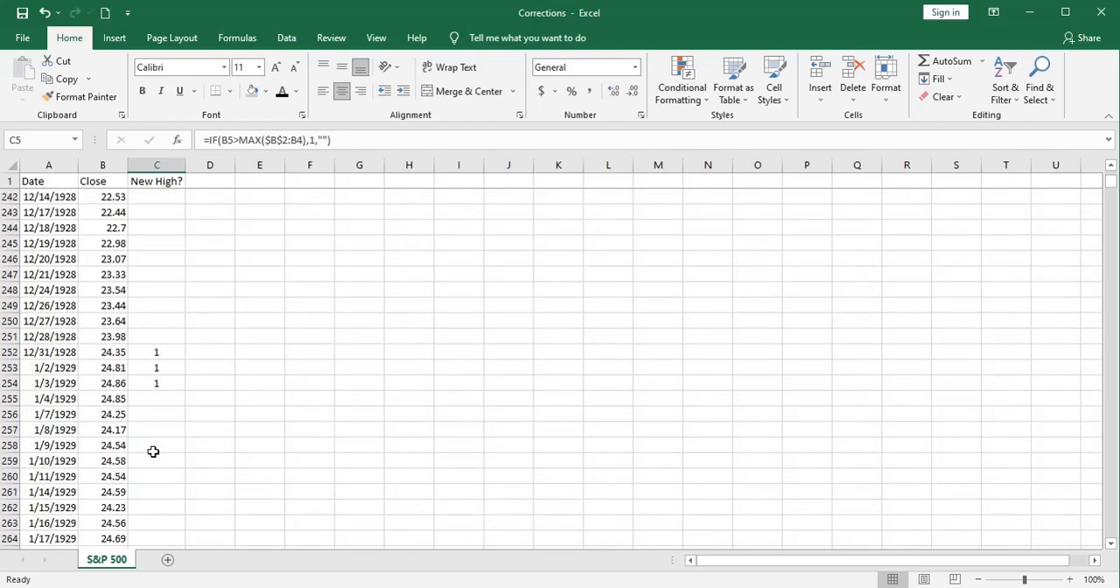
scroll(154, 385, down, 7)
scroll(153, 384, down, 20)
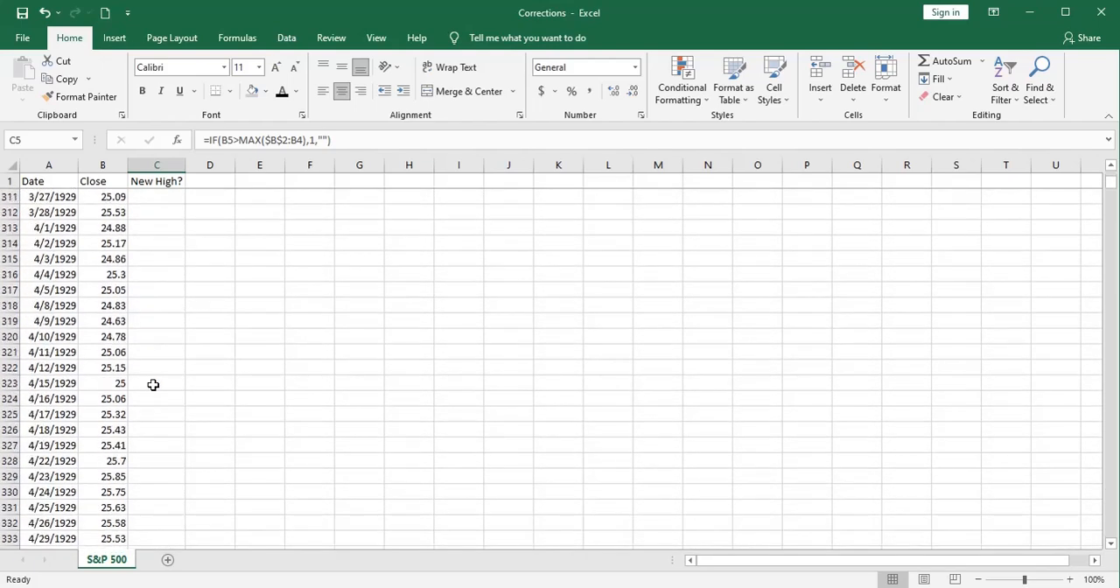
scroll(153, 385, down, 9)
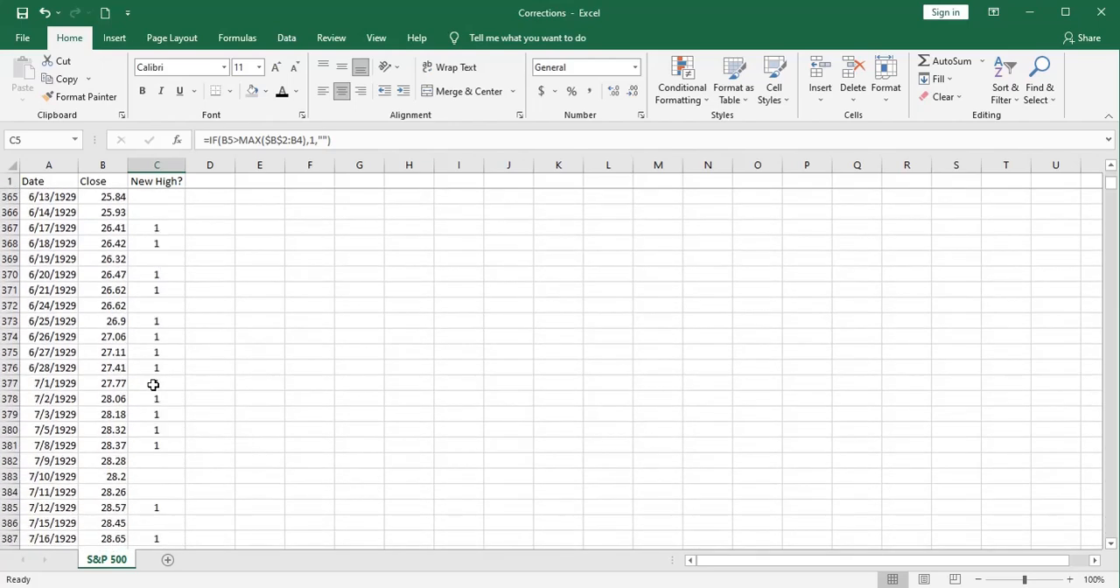
scroll(153, 417, down, 12)
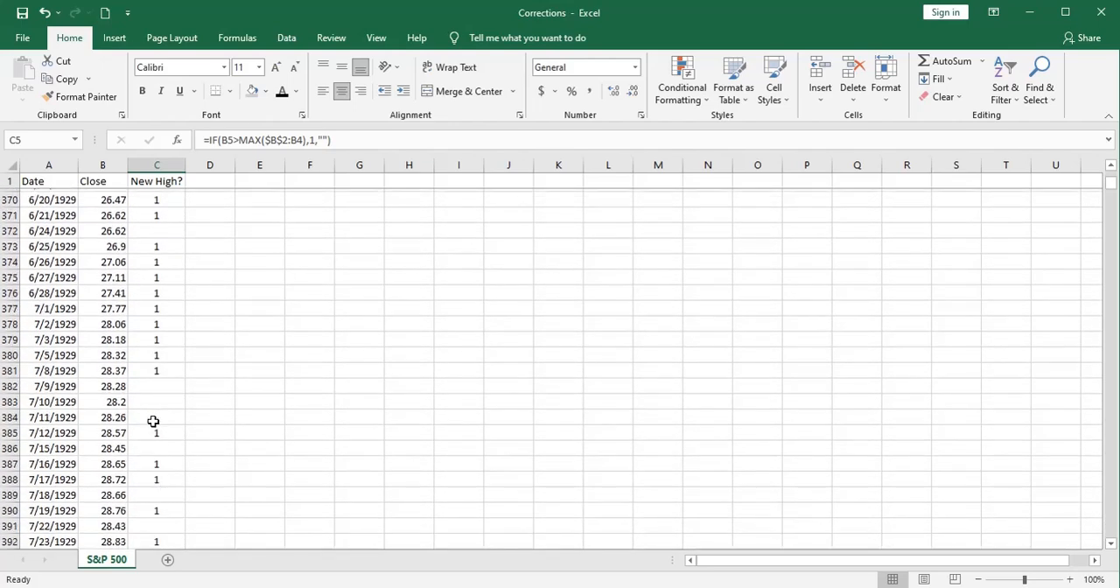
scroll(153, 421, down, 16)
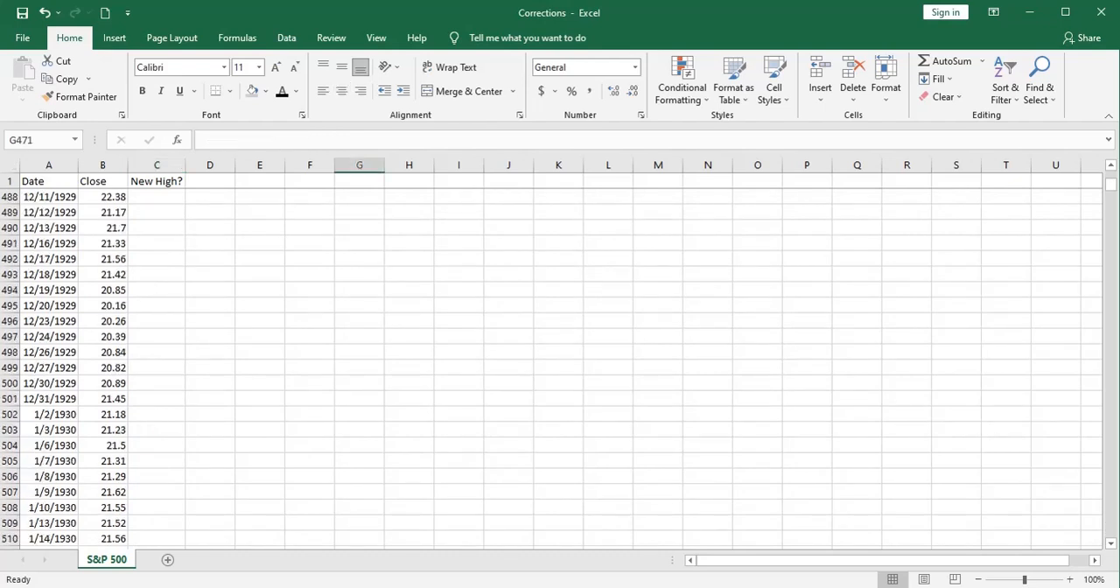
Step: Examine the New High? flags for the dates from early 1966 through 1967
drag(1109, 182, 1113, 325)
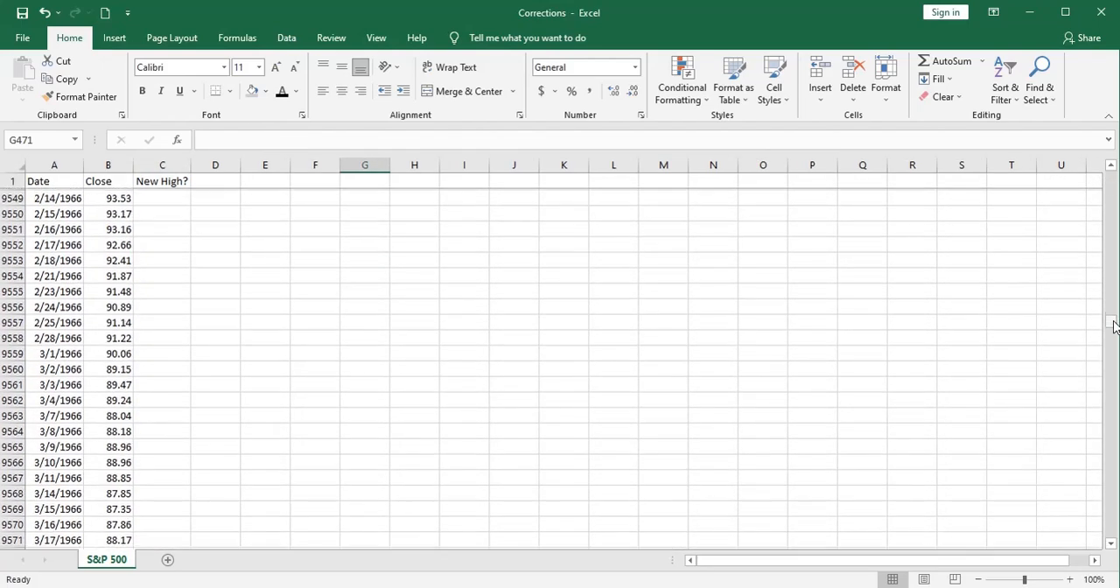
scroll(247, 399, down, 20)
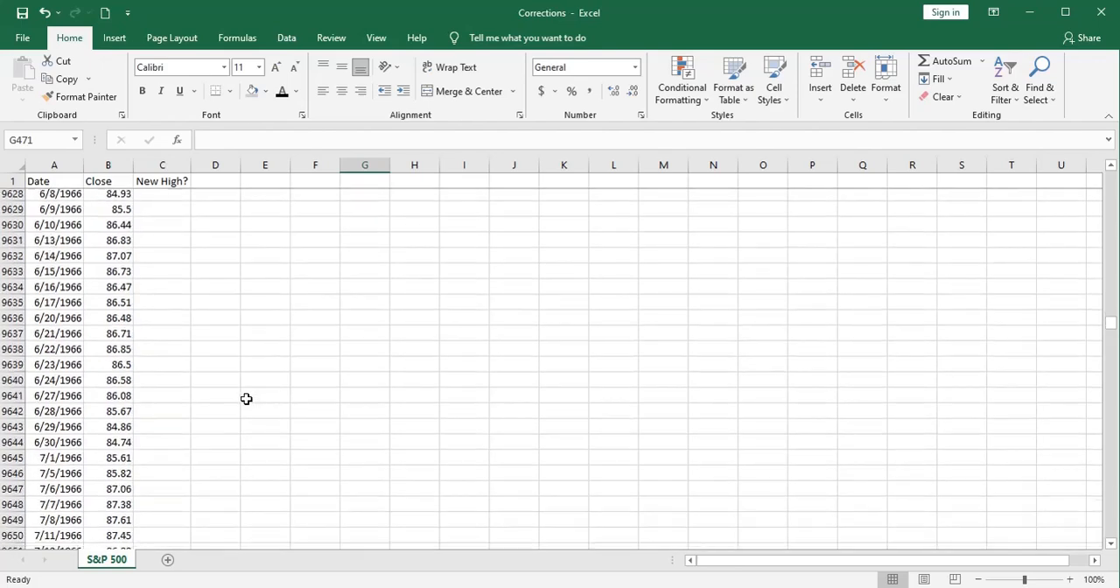
scroll(229, 363, down, 20)
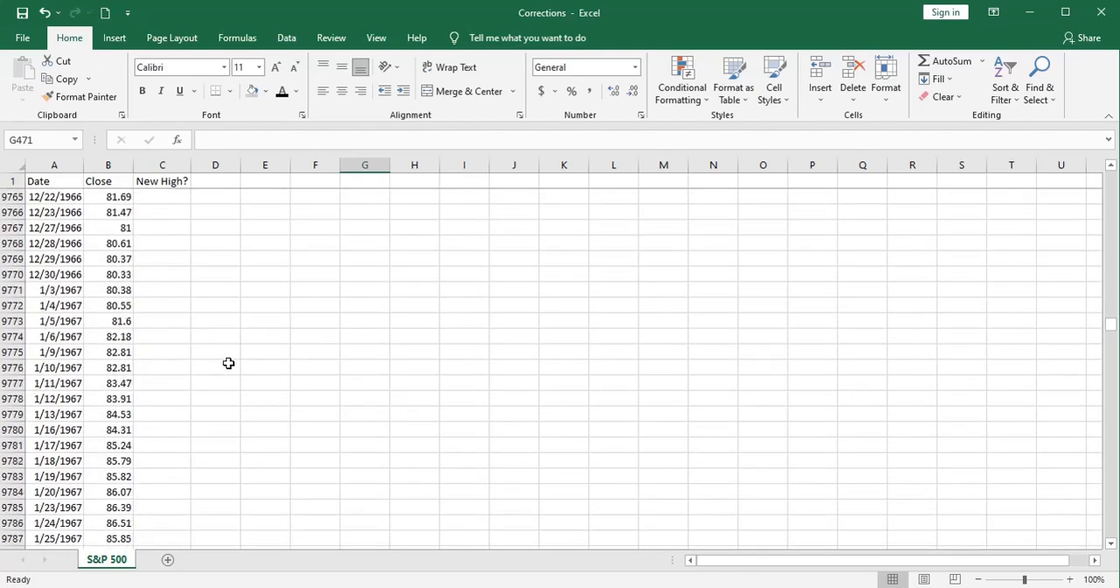
scroll(230, 363, down, 8)
scroll(215, 293, up, 4)
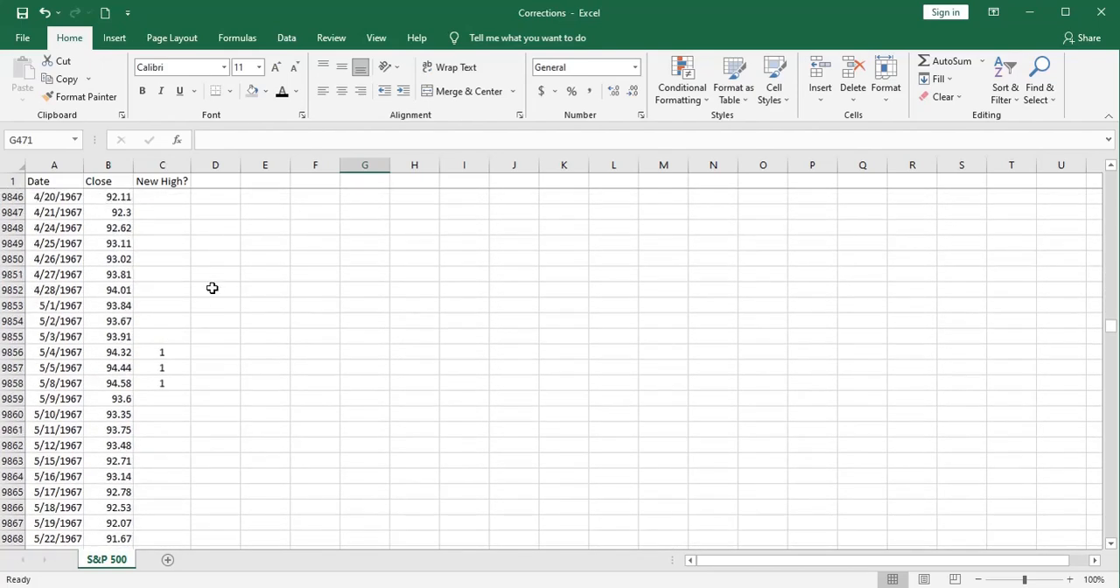
scroll(140, 346, down, 4)
scroll(148, 349, down, 20)
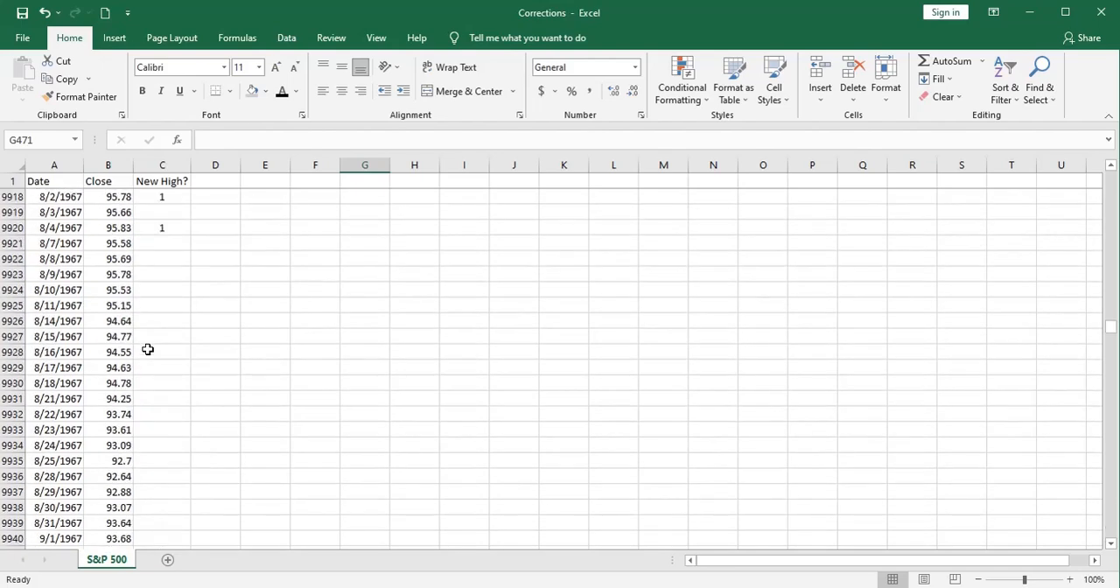
scroll(148, 349, down, 7)
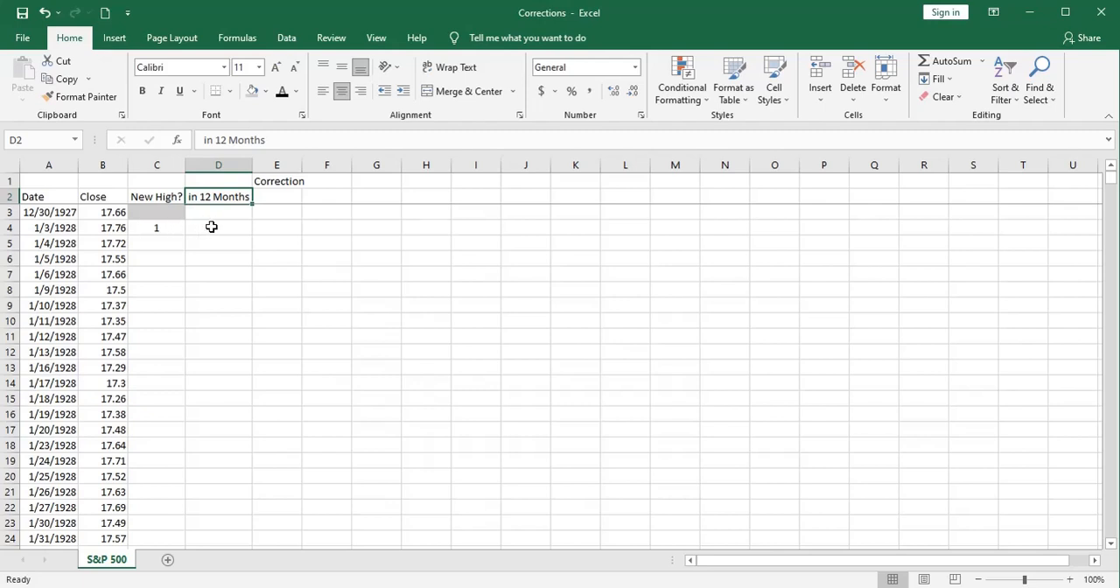
Step: Set the correction threshold in D1, above the in 12 Months heading, to 10%
click(217, 179)
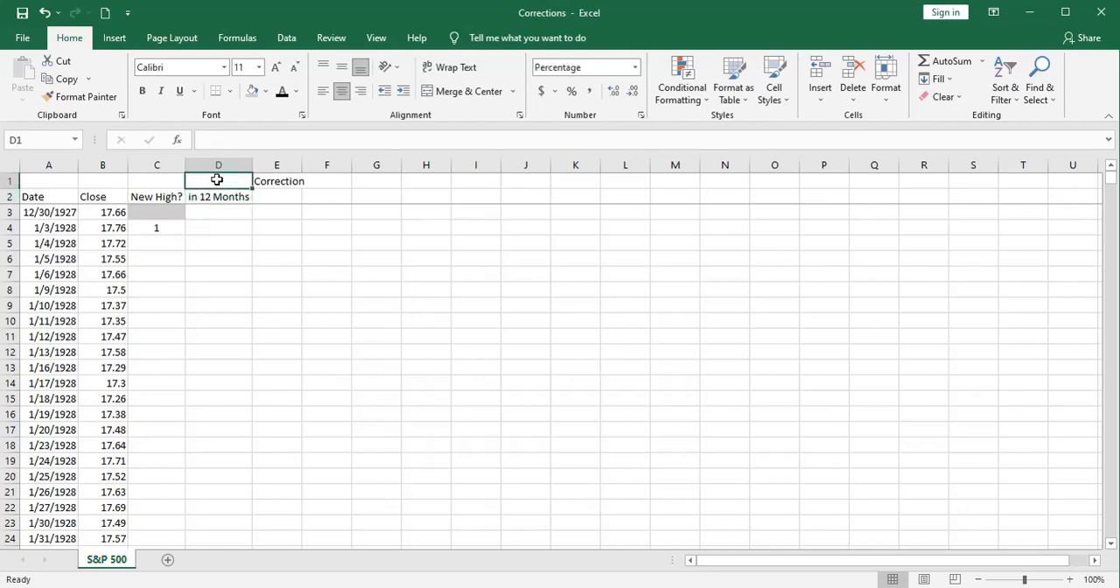
text(10)
key(Return)
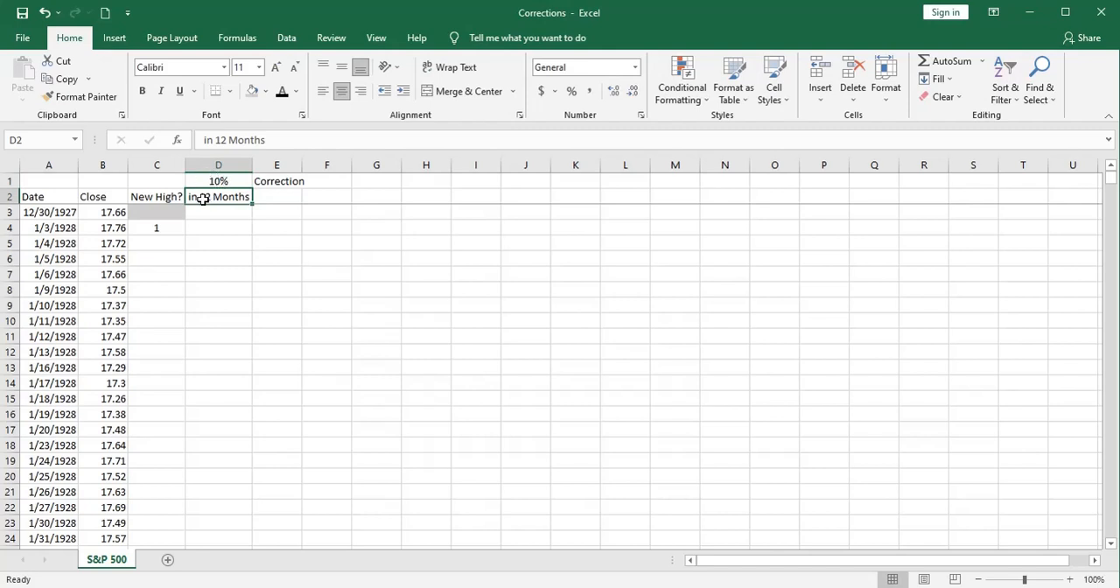
key(ctrl+c)
key(Down)
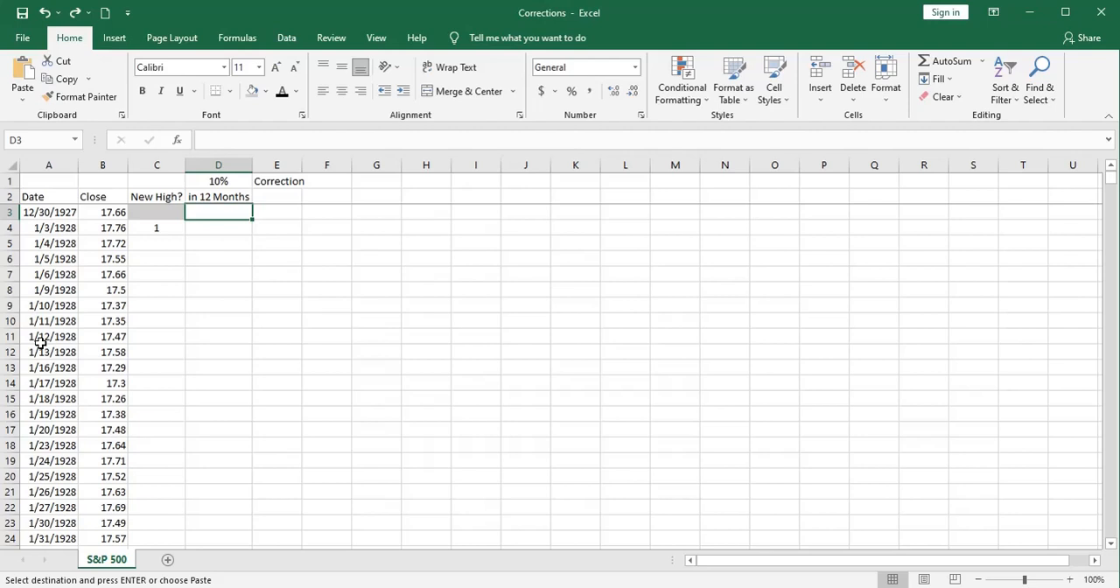
key(Escape)
key(Up)
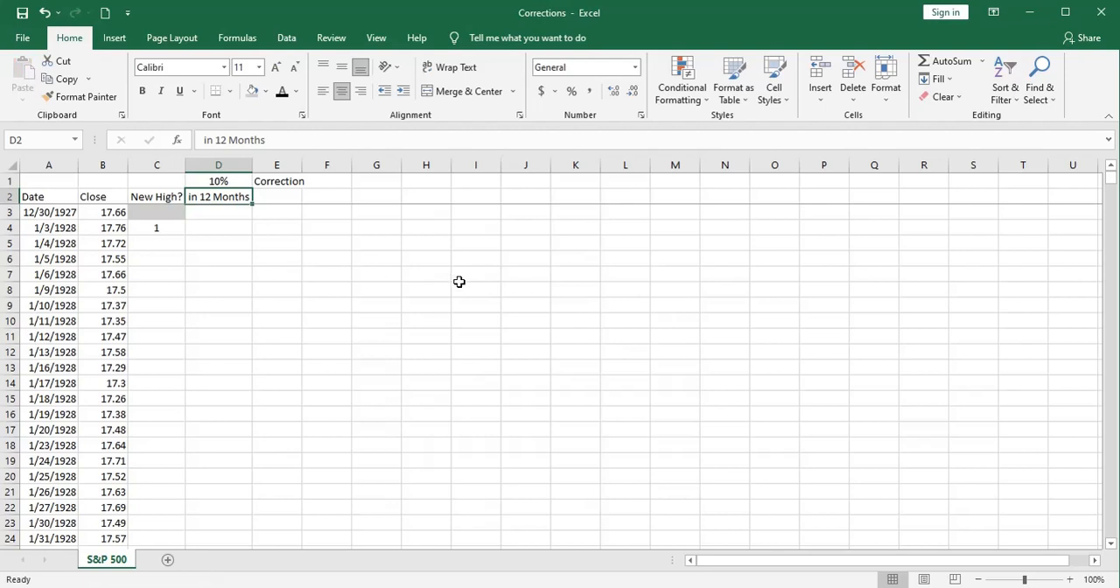
Step: Fill cell D3 with the same grey shading as C3
click(210, 214)
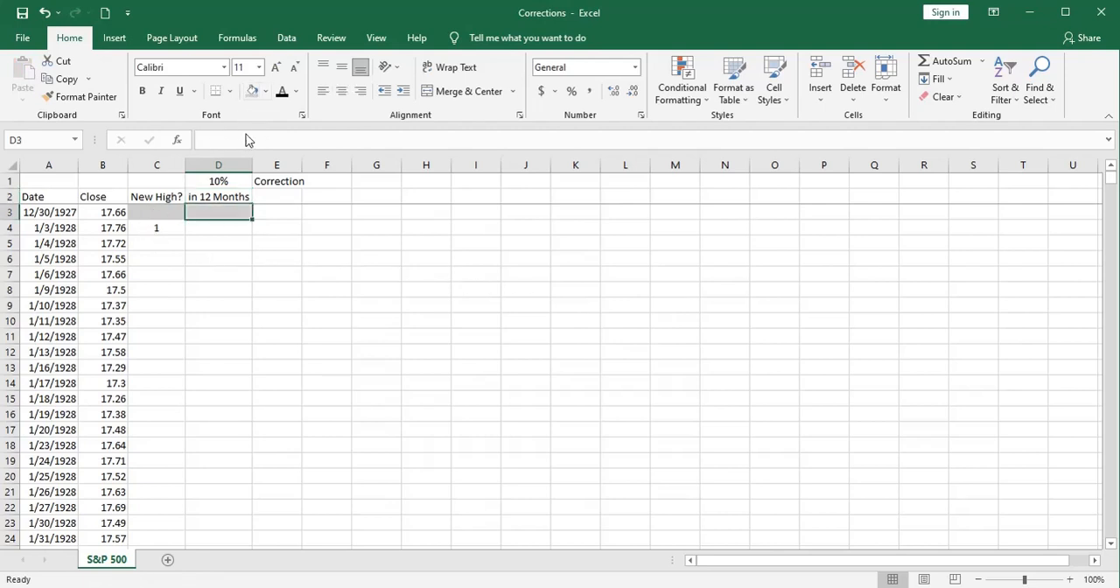
Step: In D4, begin an IF formula with an AND test whose first condition is C4=1
click(212, 227)
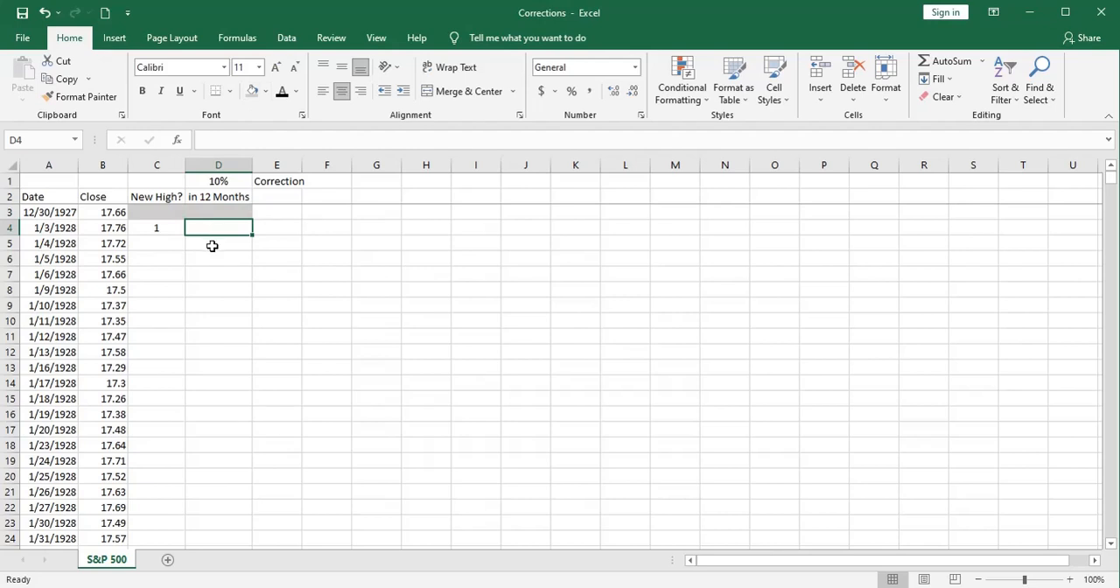
text(=if)
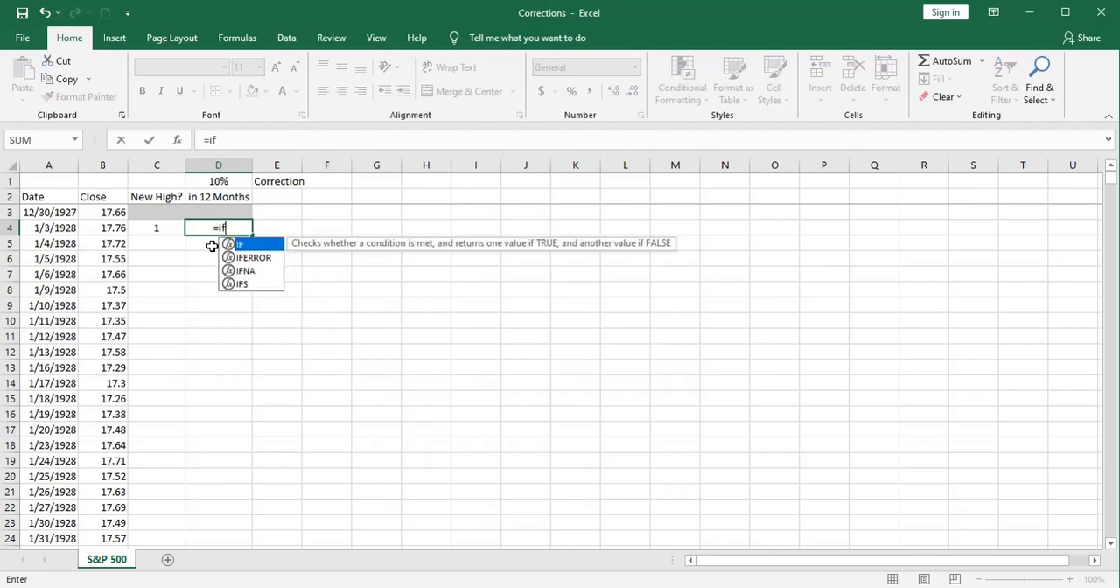
text(()
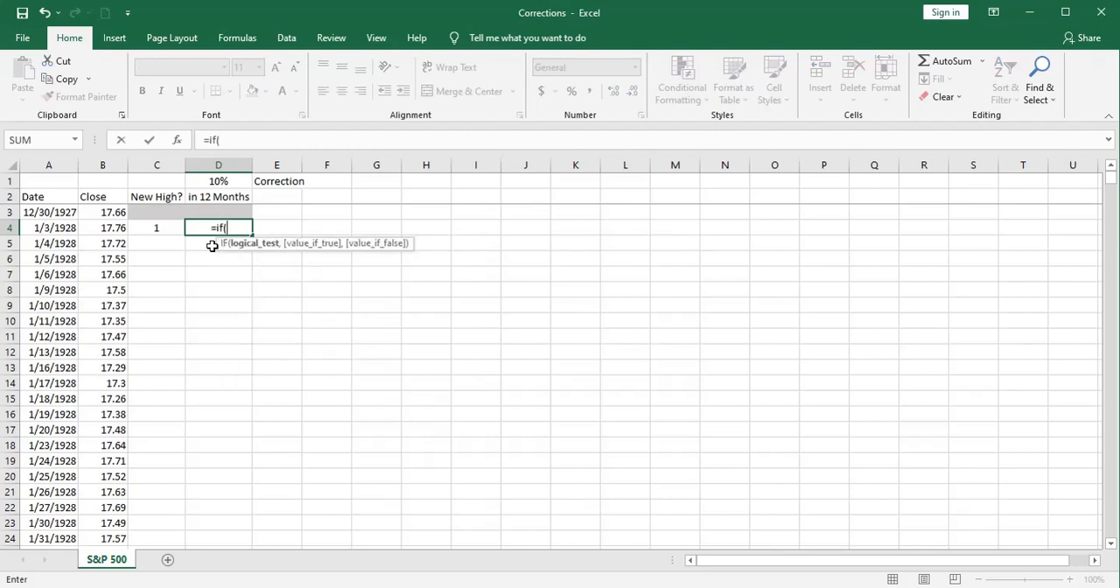
text(a)
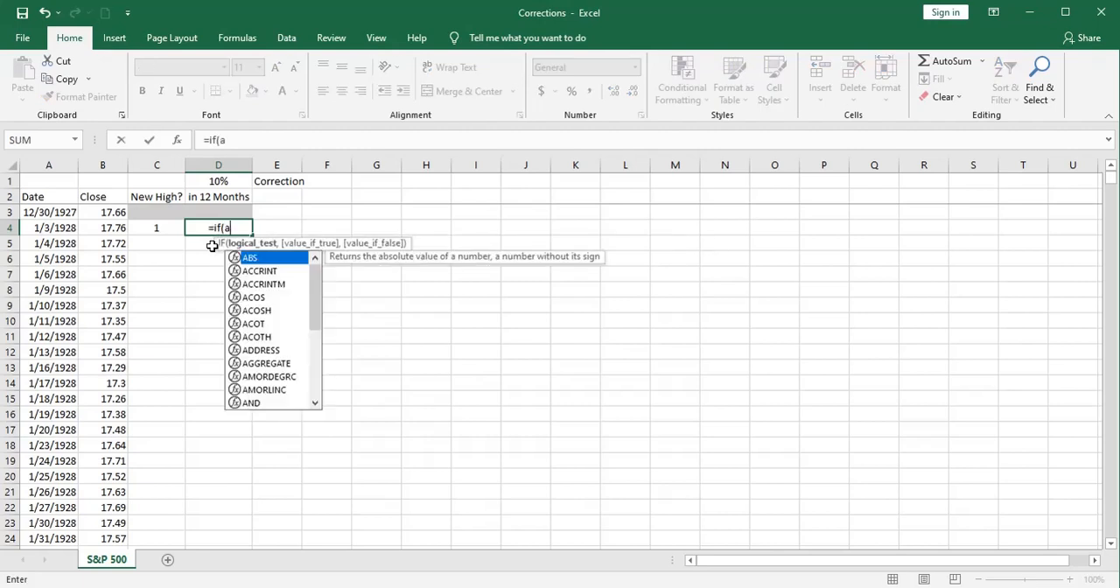
text(nd)
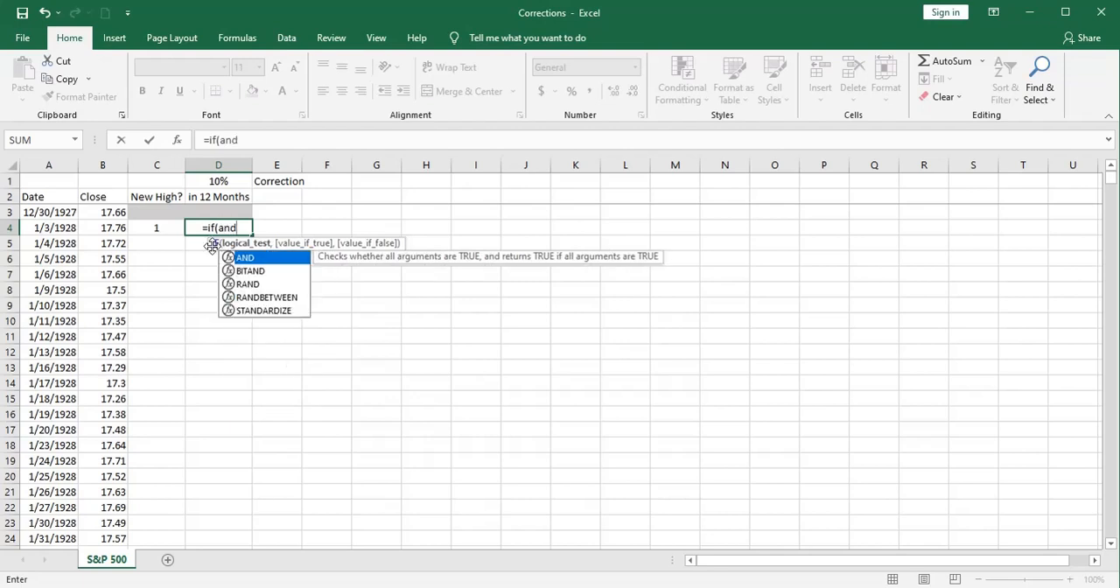
text(()
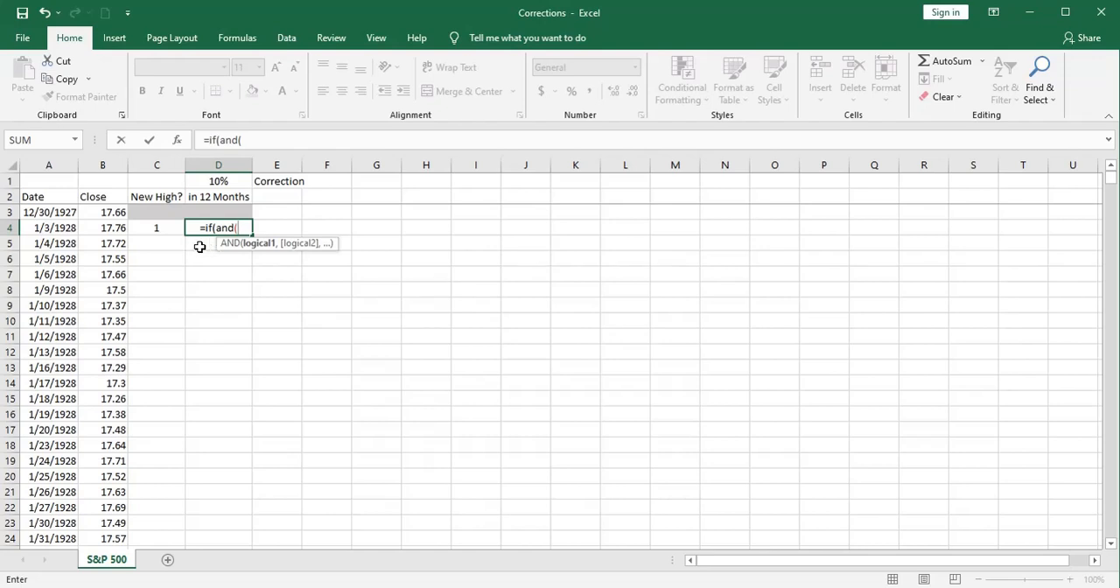
click(151, 227)
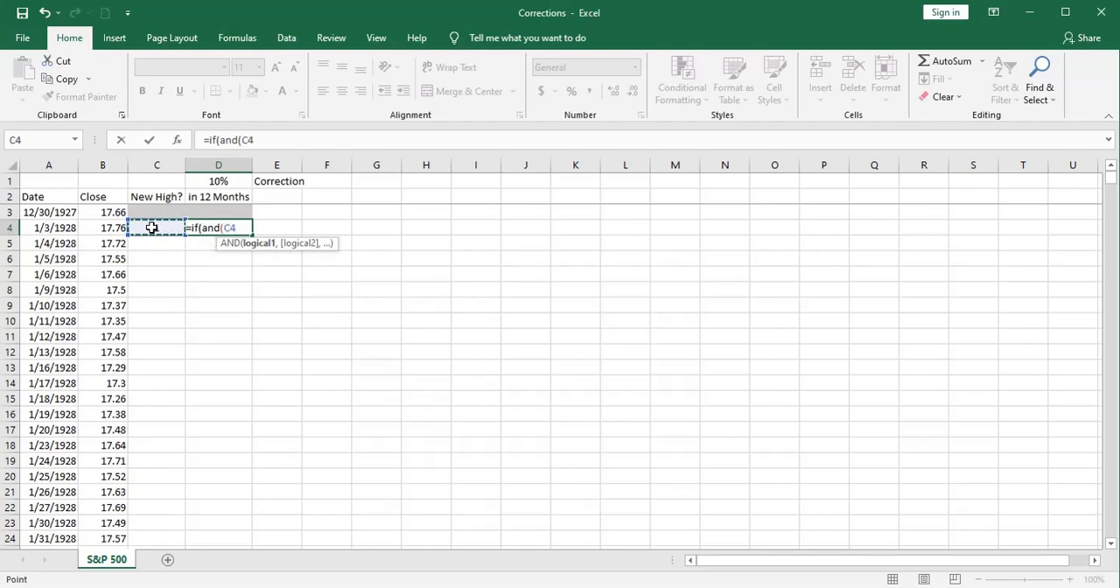
text(=1)
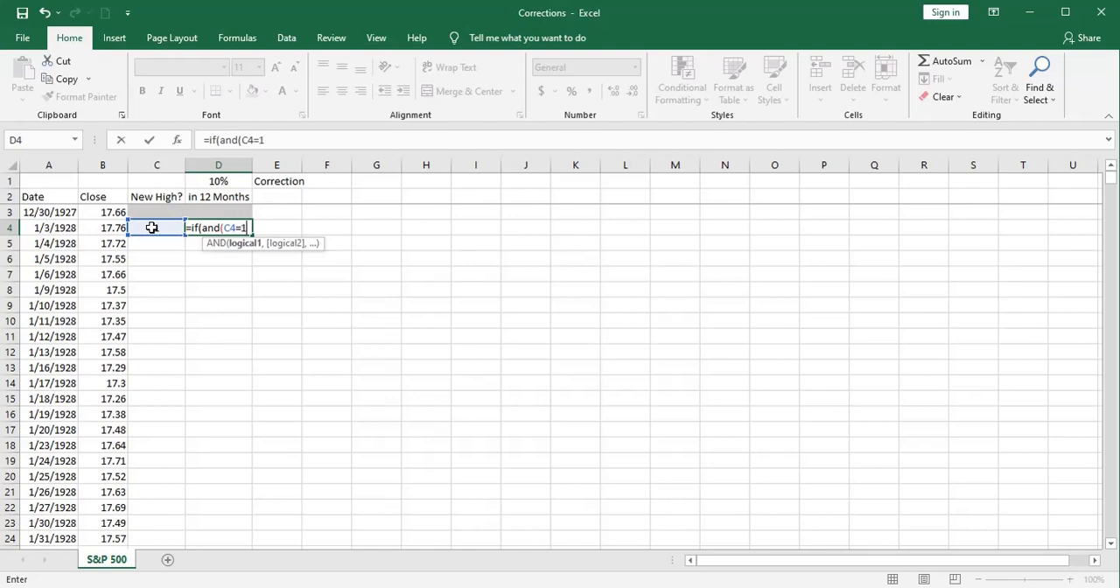
text(,)
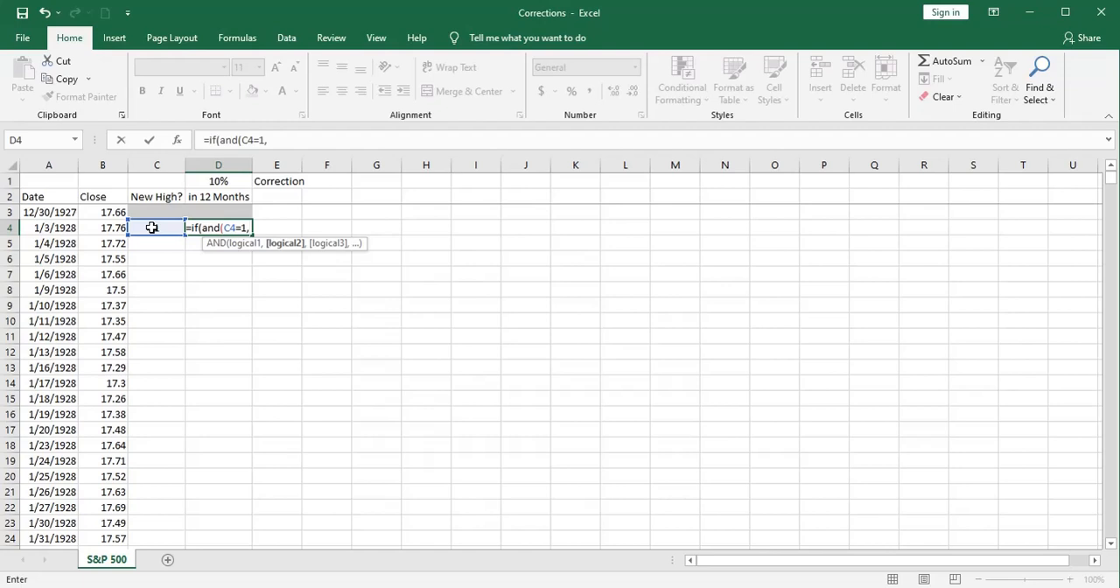
Step: Begin the AND test's second condition with the minimum of the following closes, MIN(B5:B256)
text(mi)
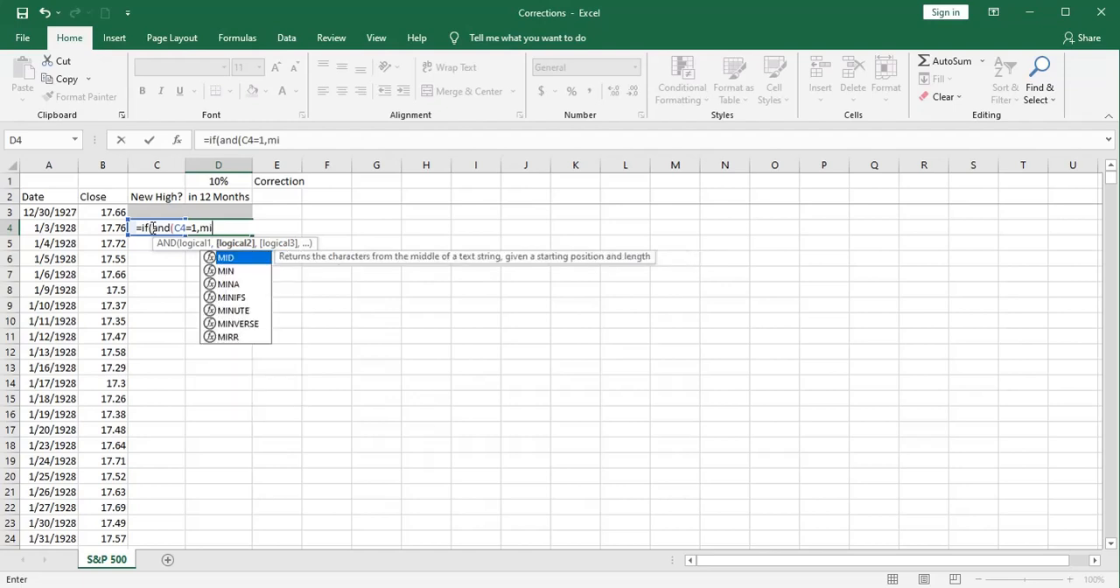
text(n()
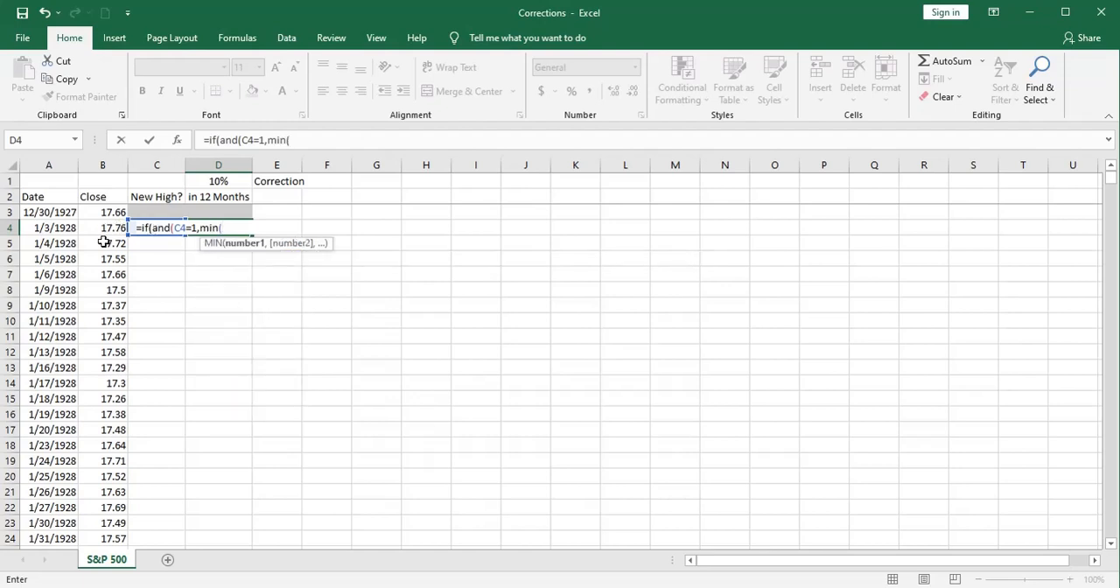
text(b5)
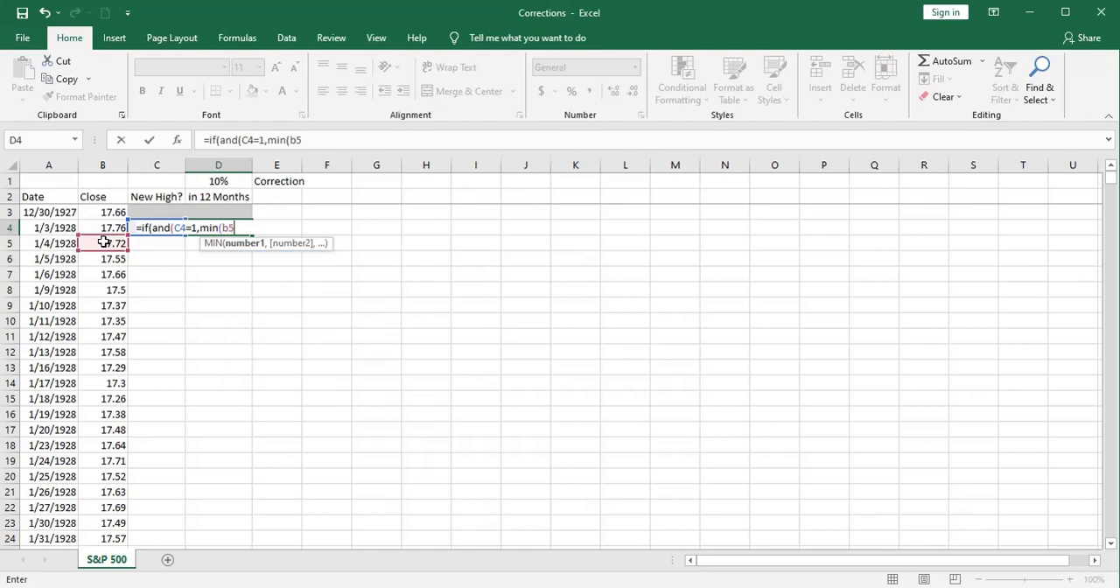
text(:b256)
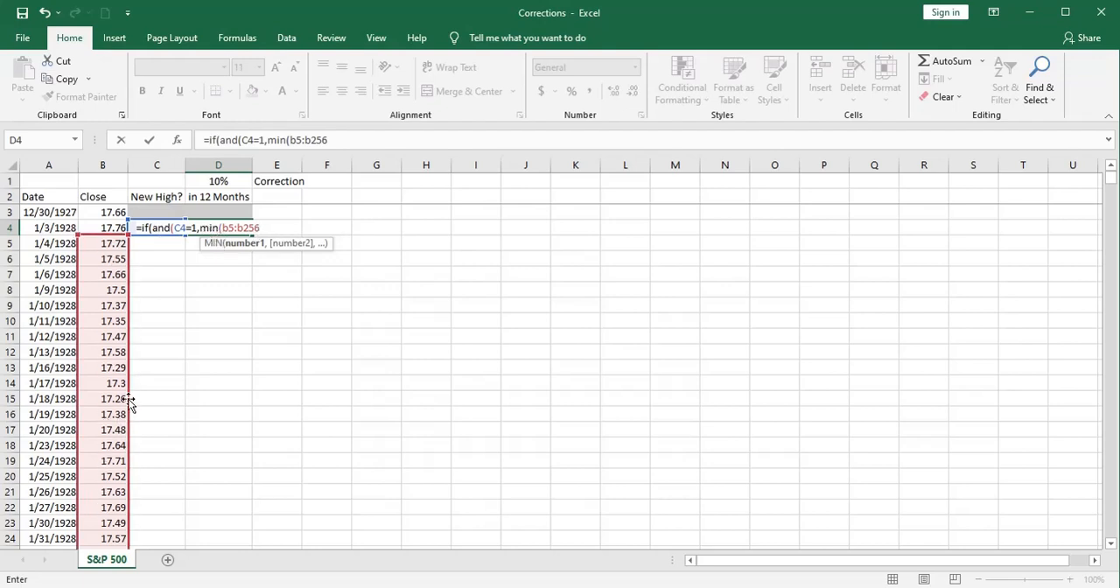
text())
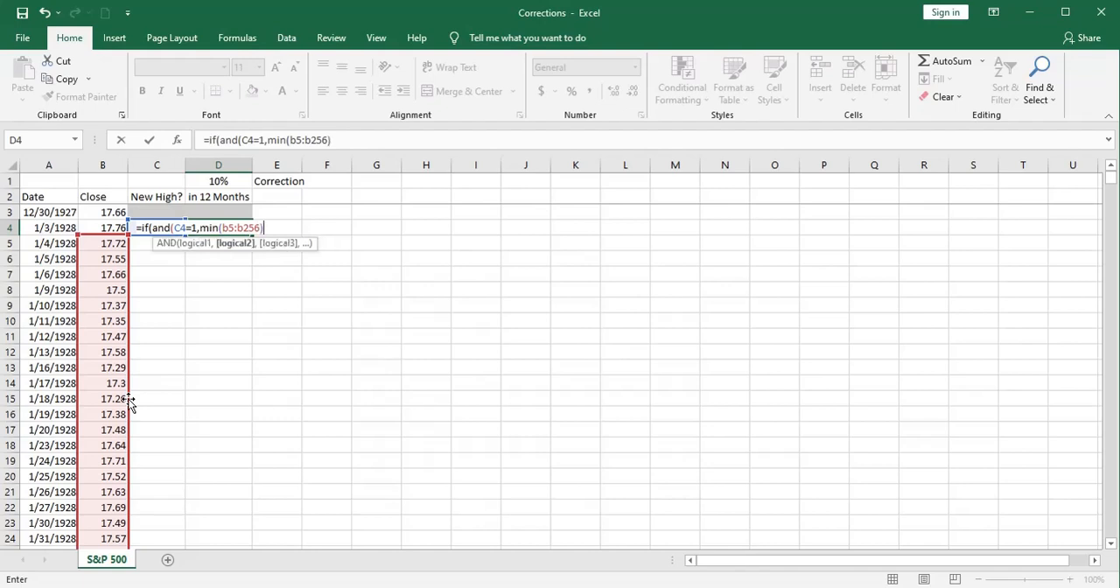
text(<=(1-)
Step: Complete the second condition by comparing the minimum with <=(1-$D$1)*B4, keeping D1 absolute, and close the AND test
click(218, 181)
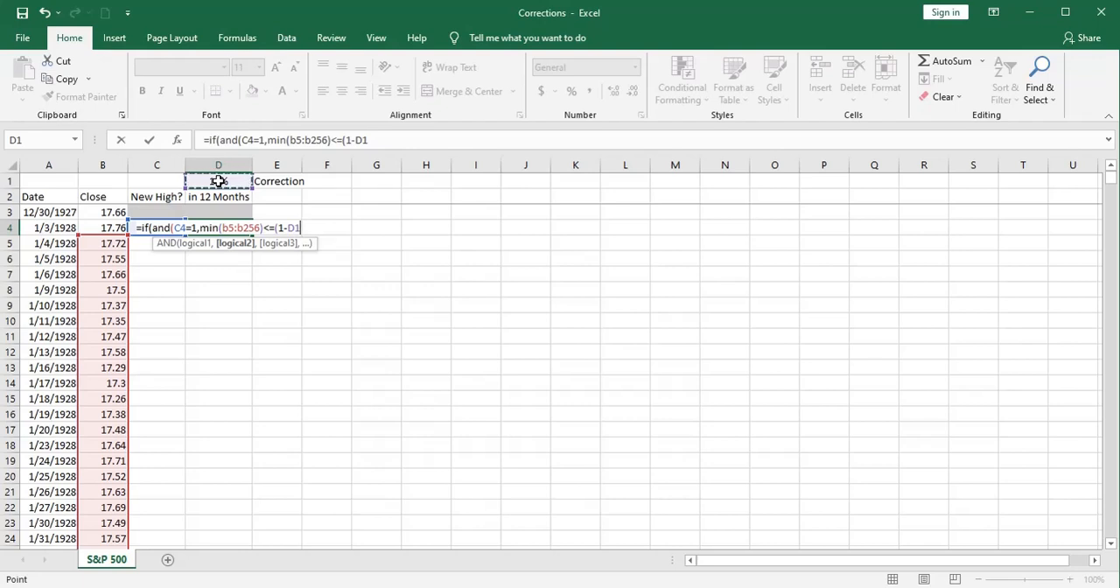
click(295, 226)
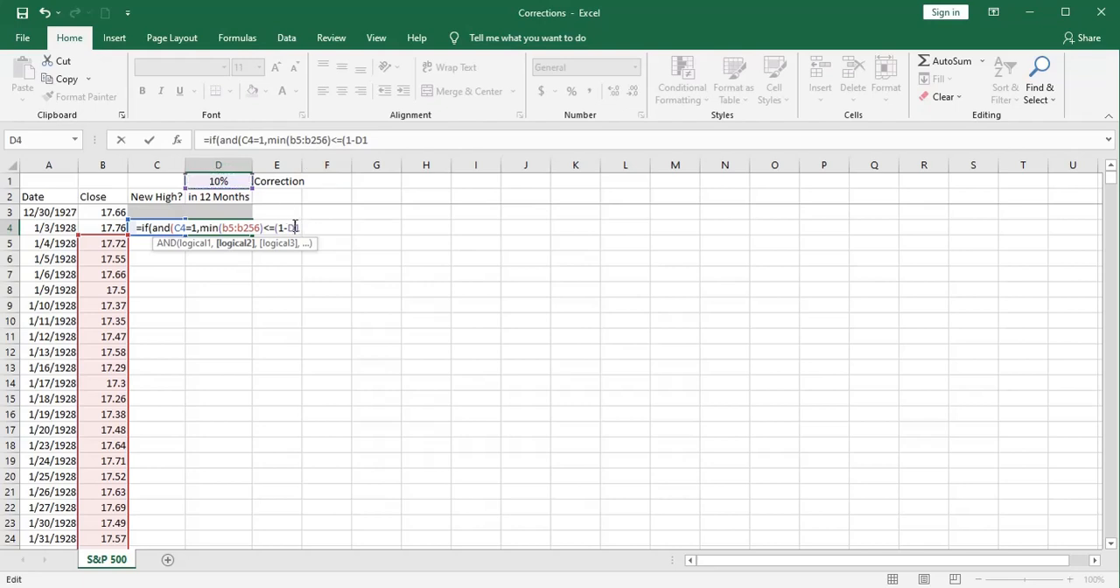
key(F4)
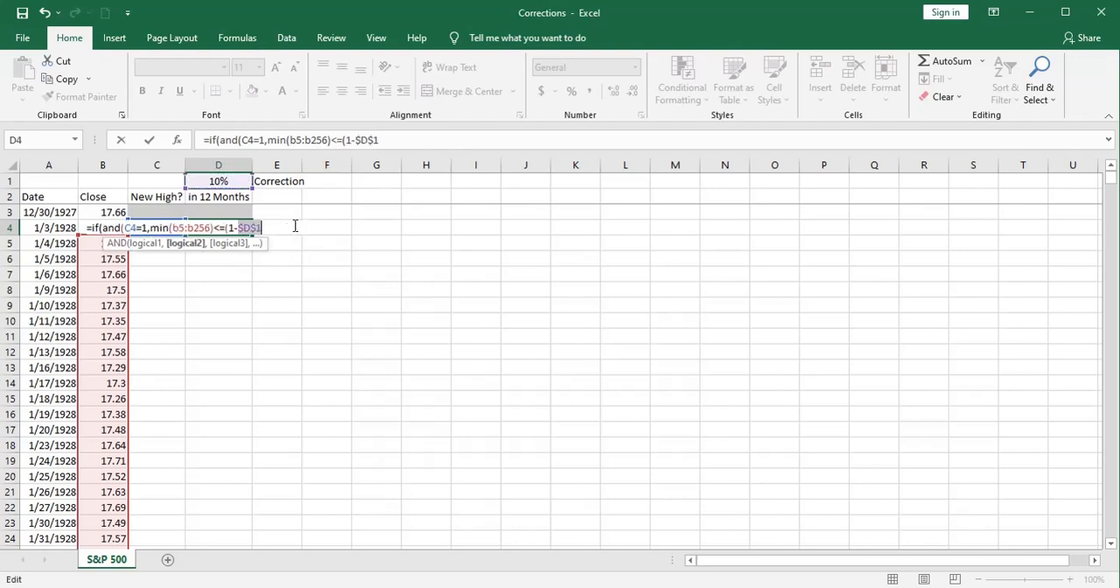
click(387, 143)
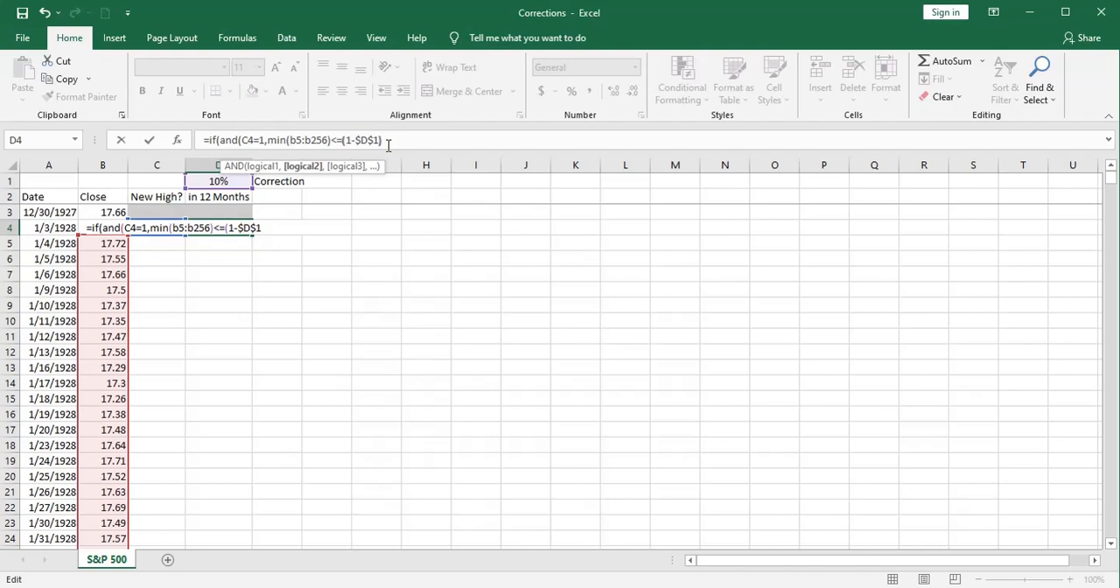
text(*b)
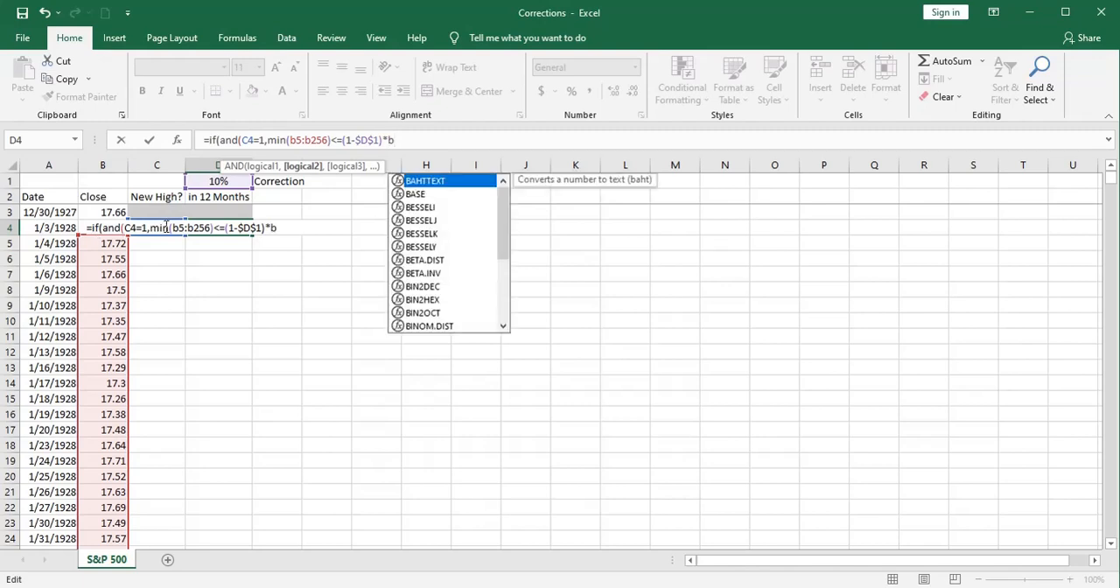
text(4))
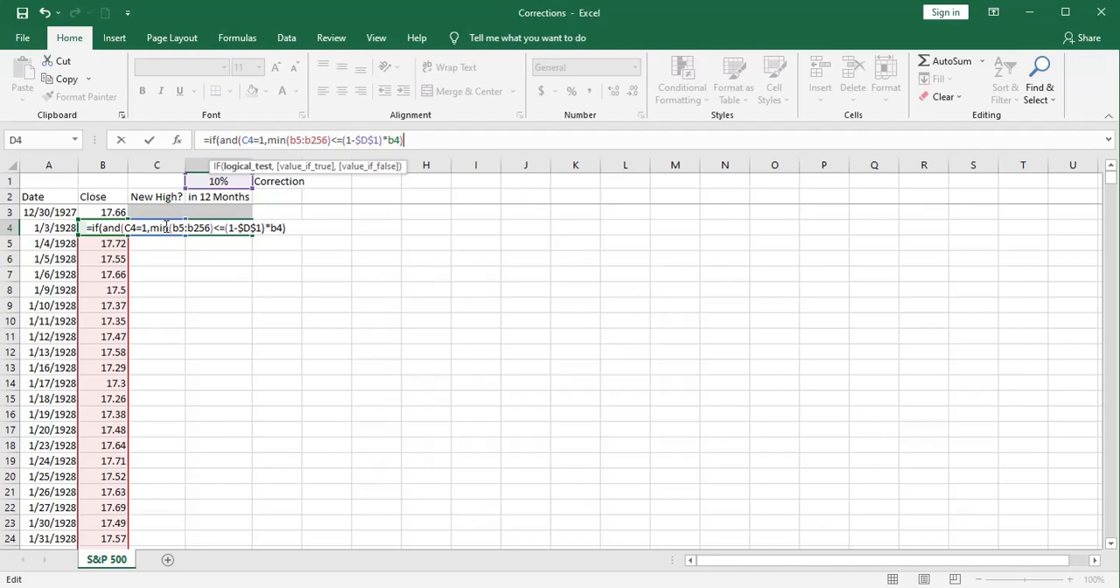
text(,1)
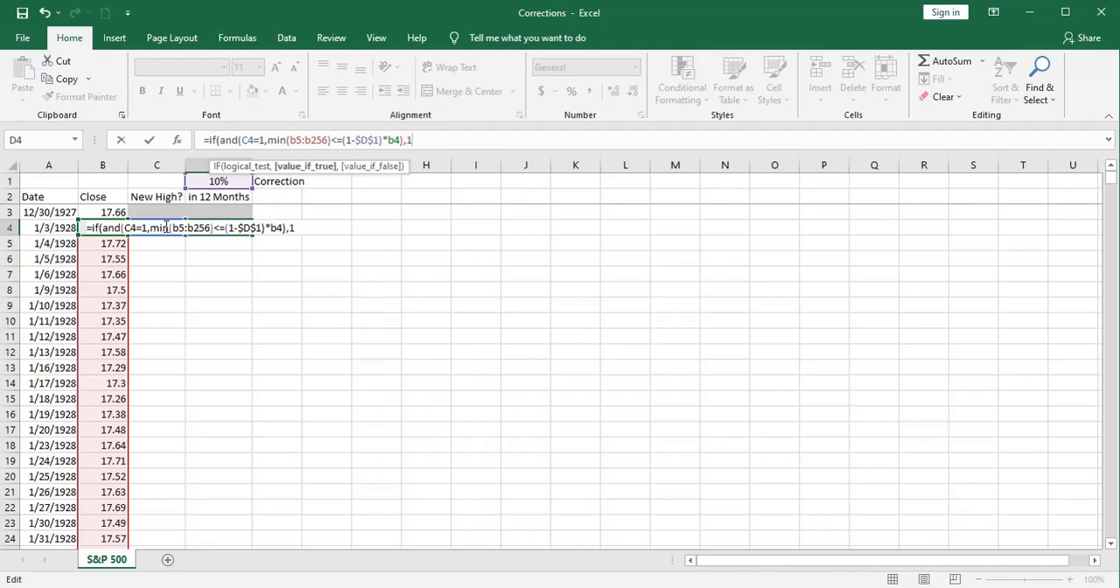
text(,"")
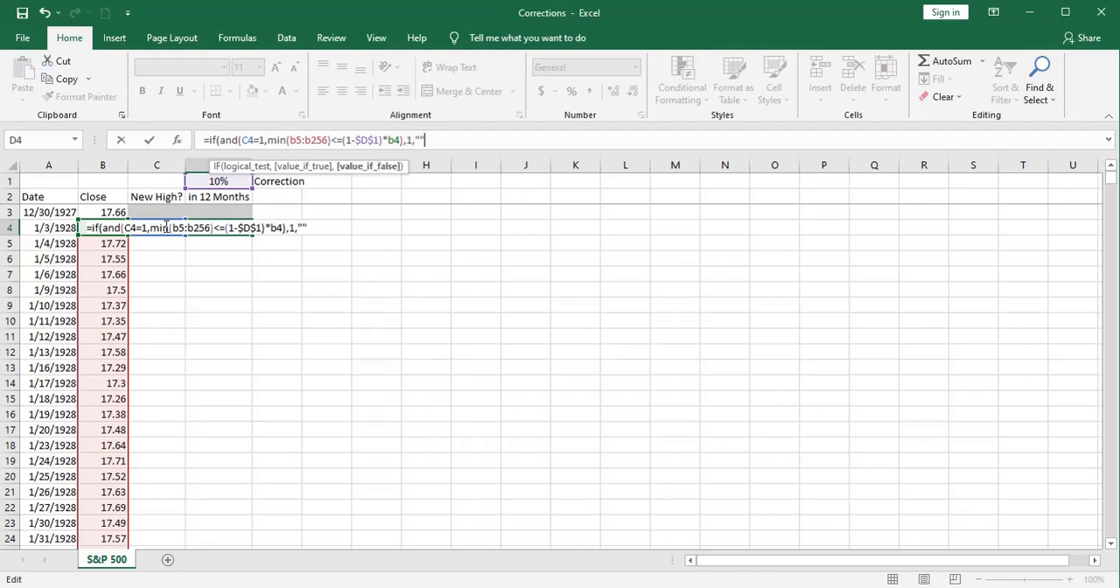
text())
Step: Finish the D4 formula to return 1 if true and "" otherwise, and fill it down the in 12 Months column
key(Return)
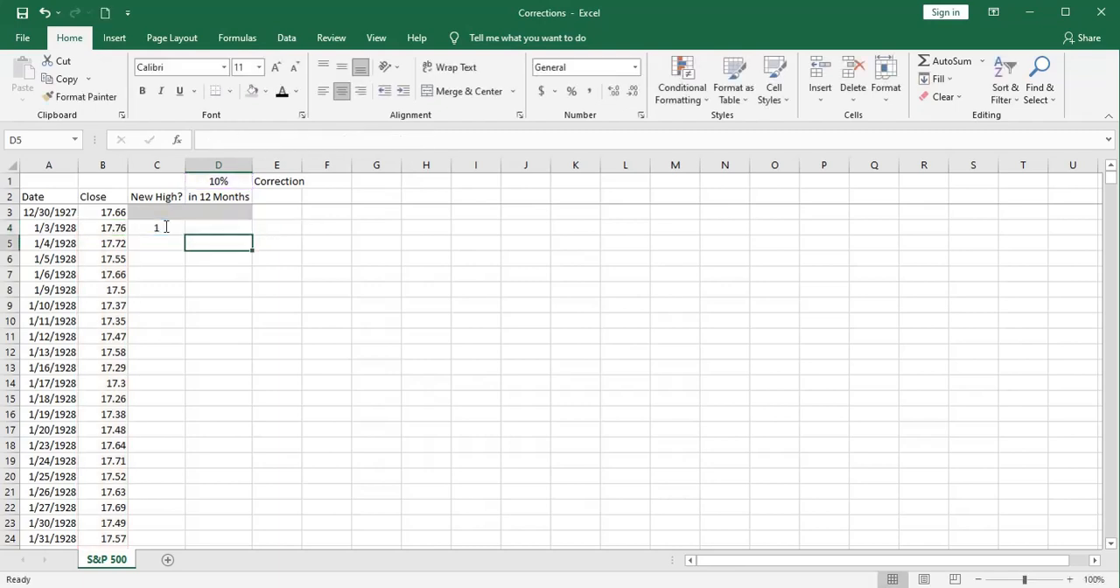
click(201, 224)
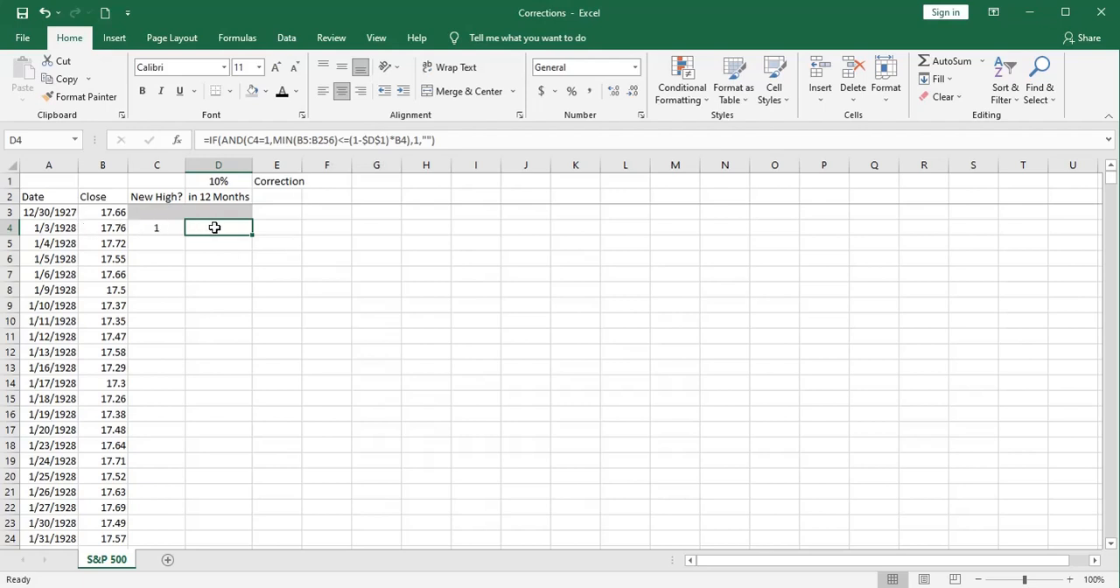
double_click(252, 234)
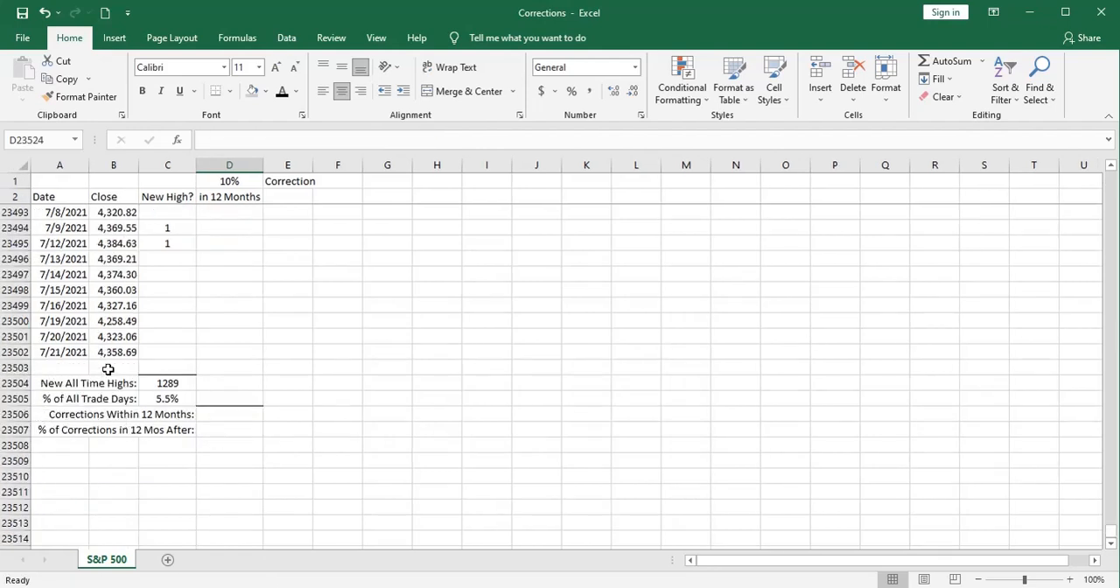
Step: Total the correction flags in D23506, beside Corrections Within 12 Months, with =SUM(D3:D23505)
click(150, 383)
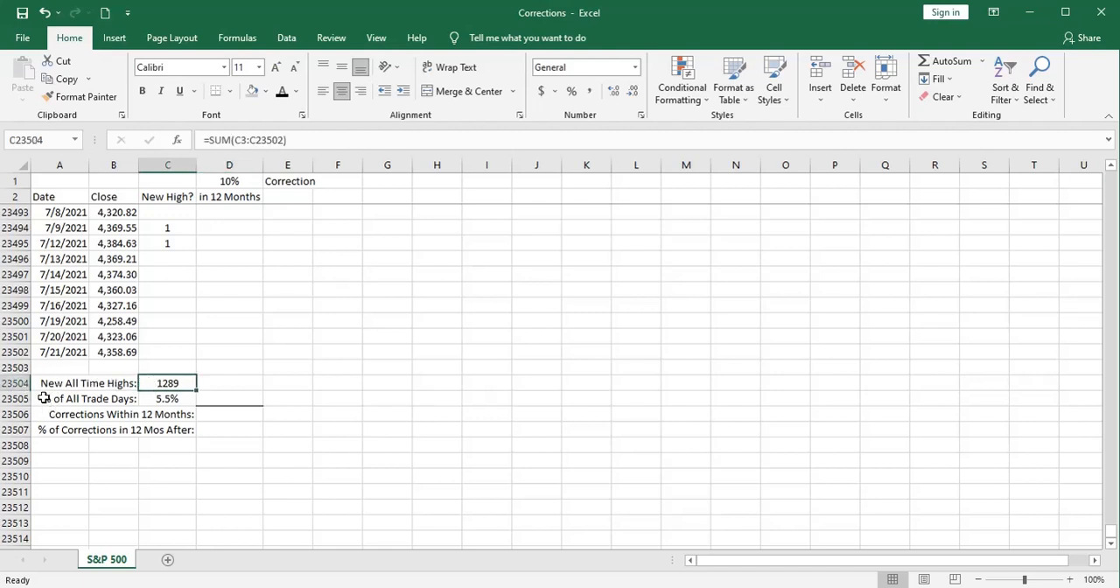
click(160, 397)
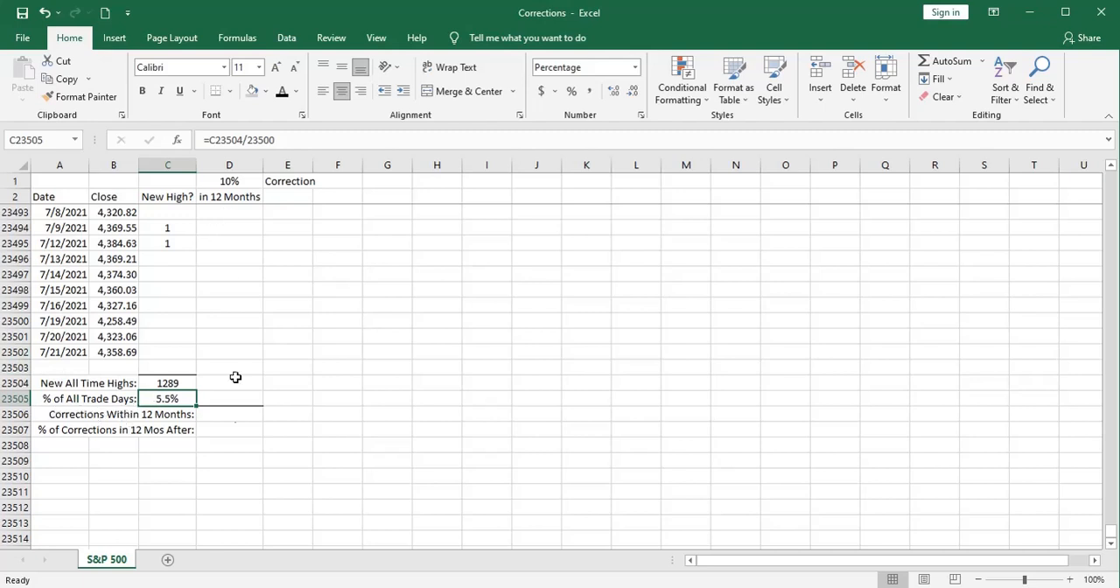
click(238, 413)
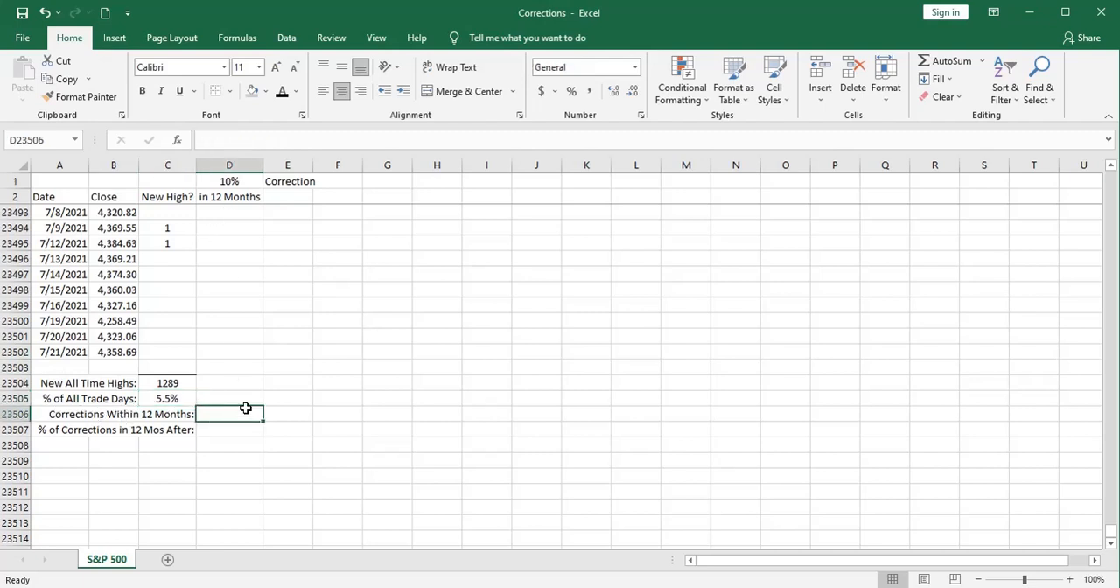
click(944, 61)
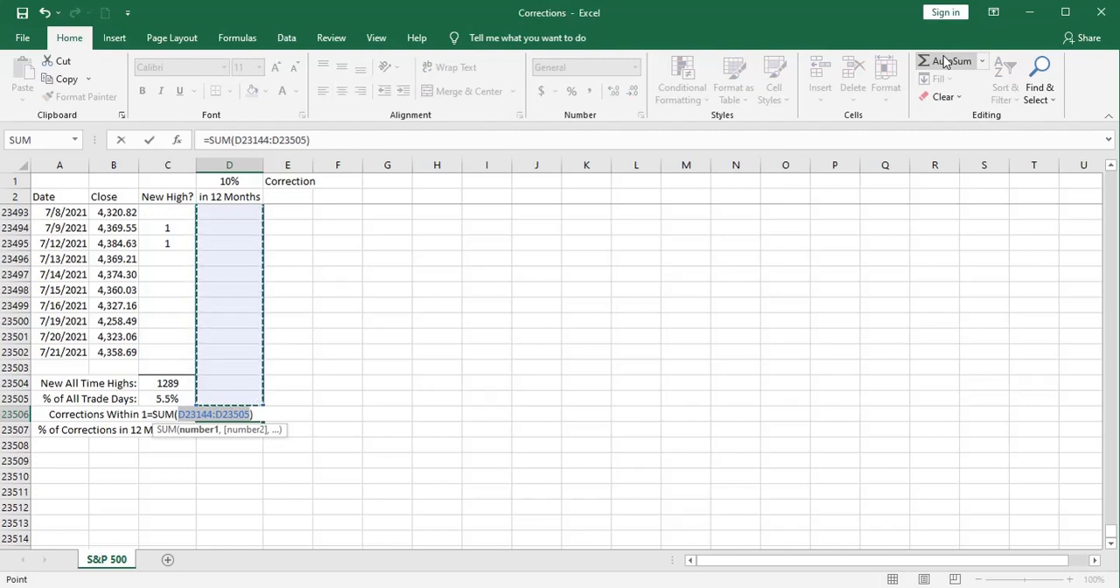
click(266, 138)
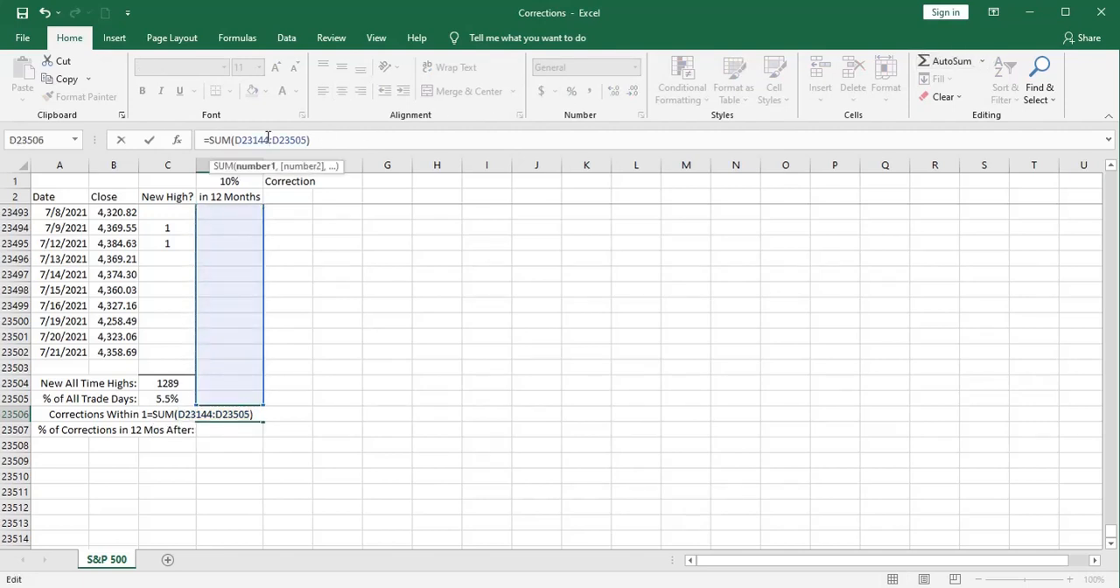
key(BackSpace)
key(BackSpace)
key(BackSpace)
key(BackSpace)
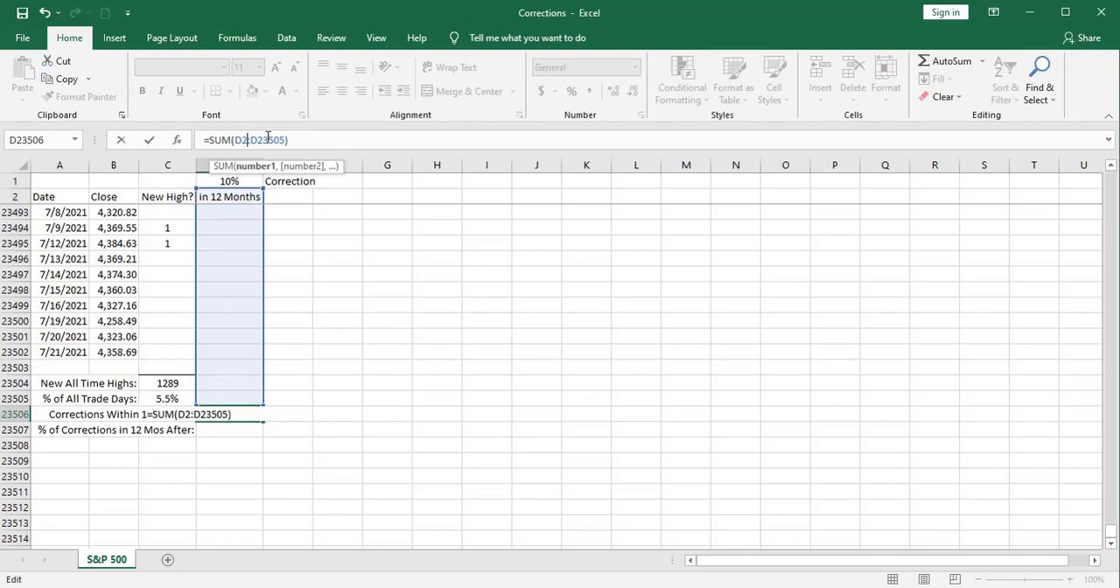
key(BackSpace)
text(3)
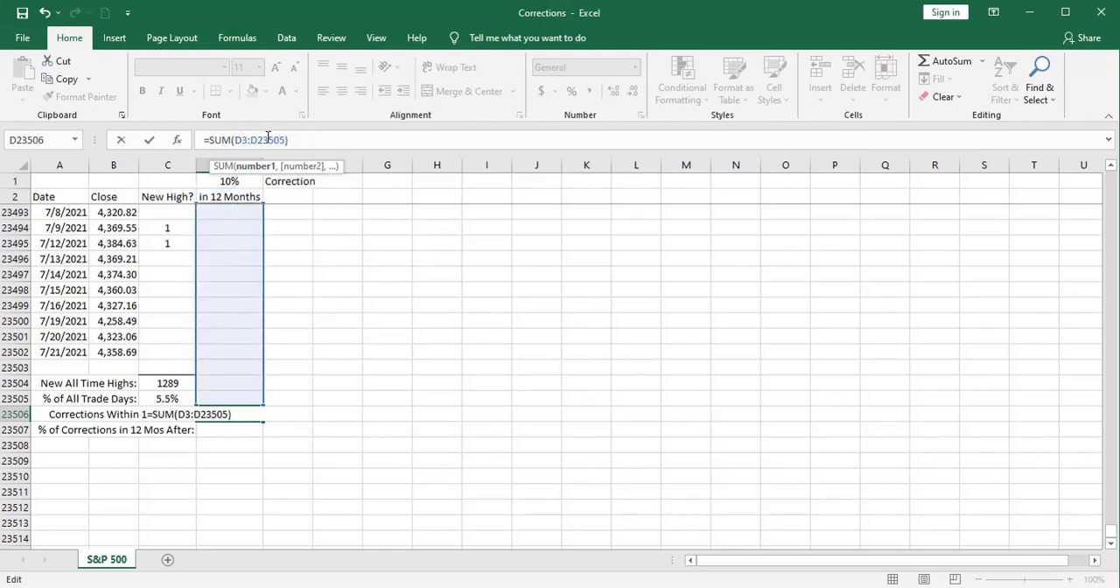
key(Return)
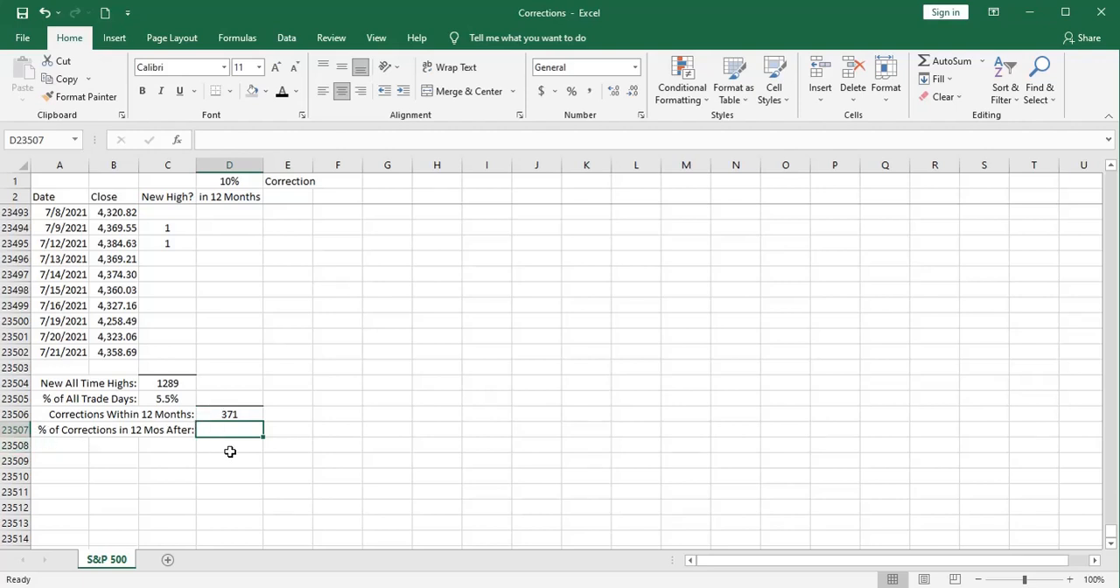
Step: Calculate the % of Corrections in 12 Mos After in D23507 as =D23506/C23504 and format it as a percentage
text(=)
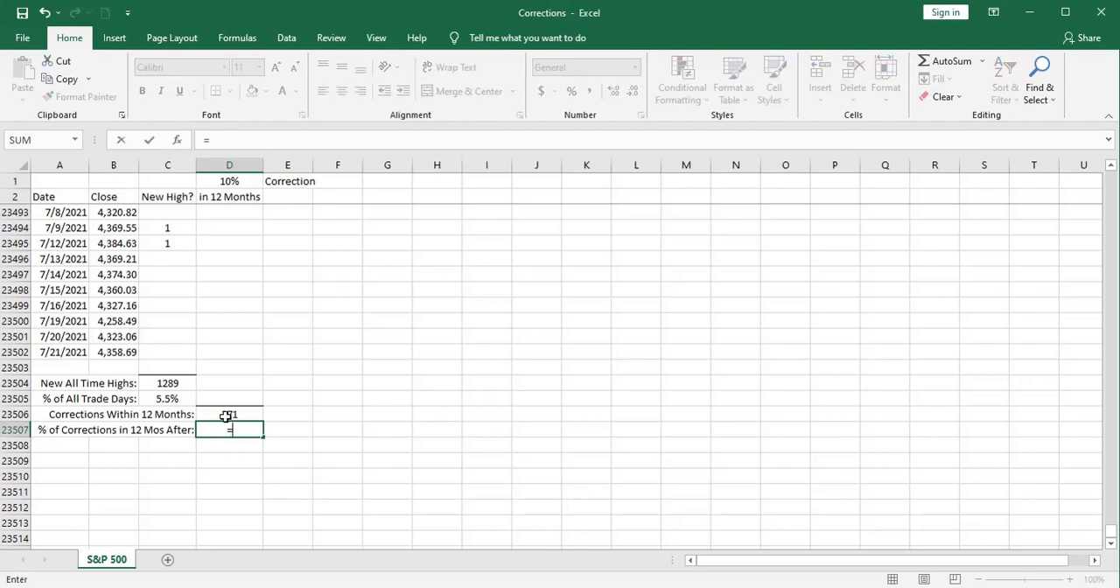
click(227, 414)
text(/)
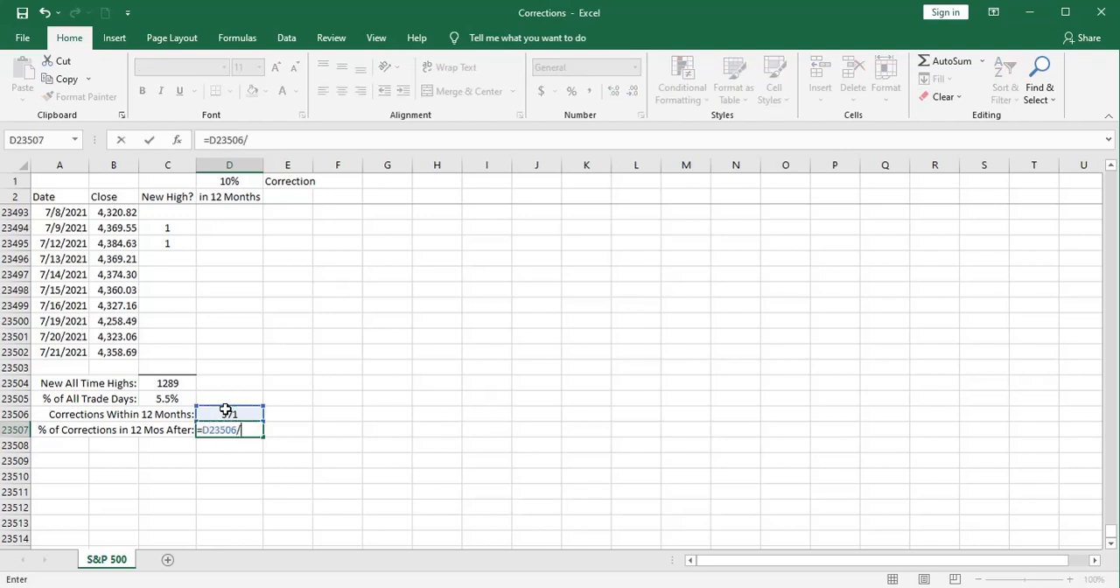
click(180, 383)
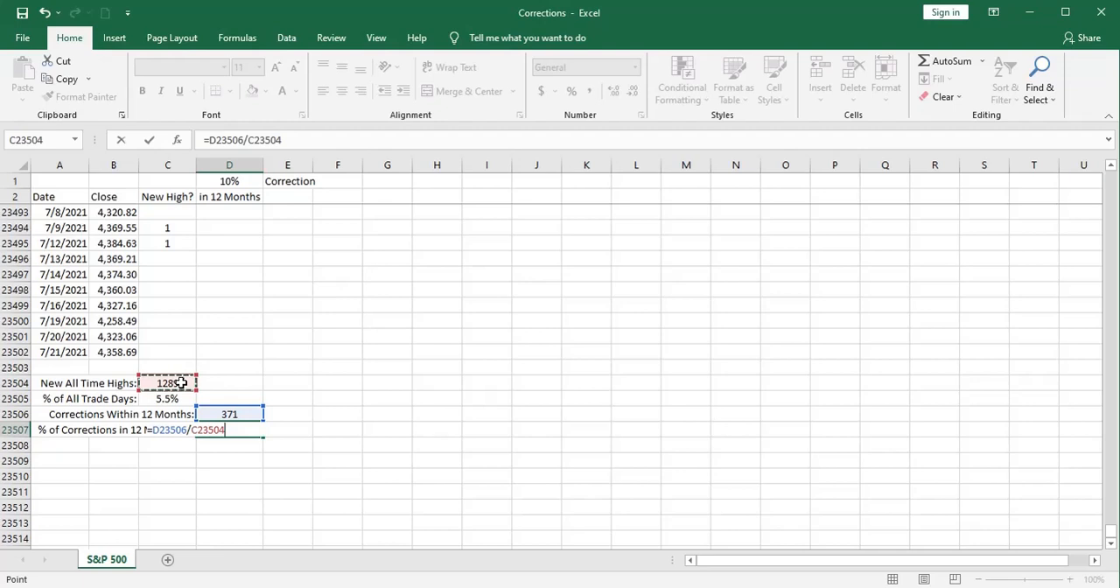
key(Return)
click(215, 429)
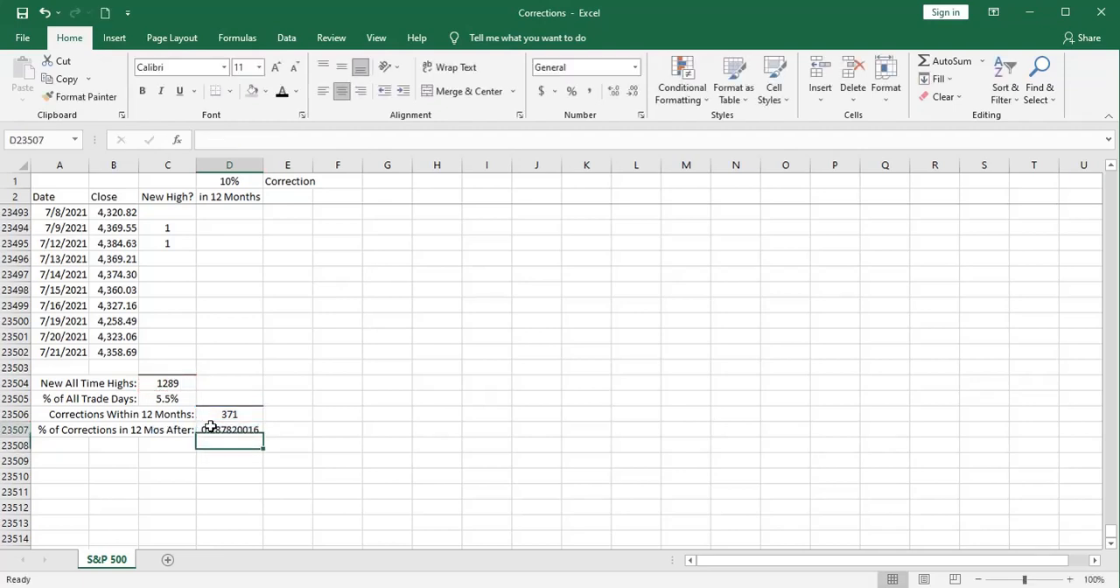
click(570, 92)
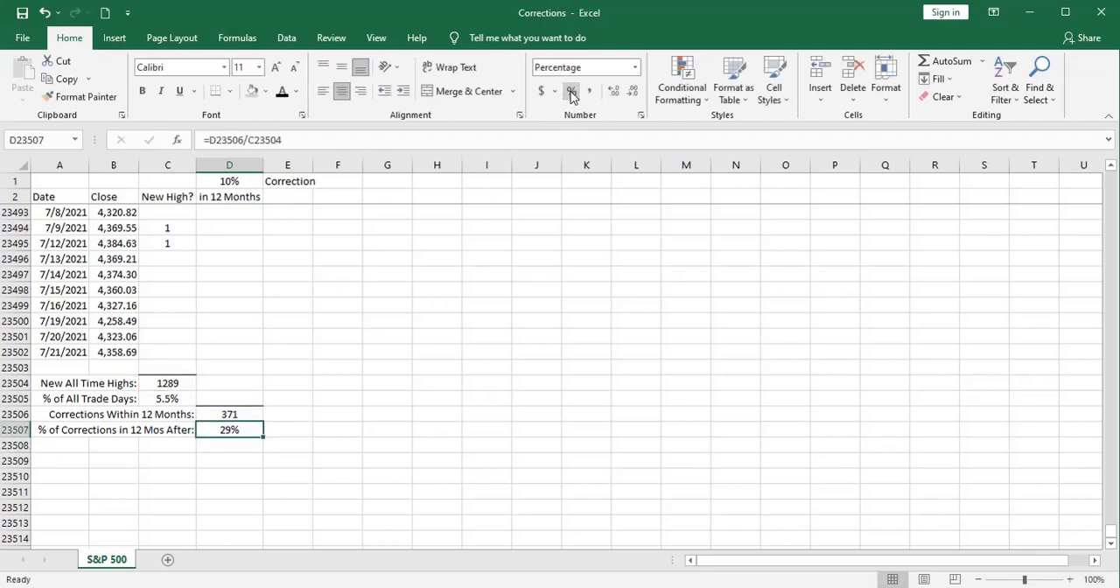
click(227, 459)
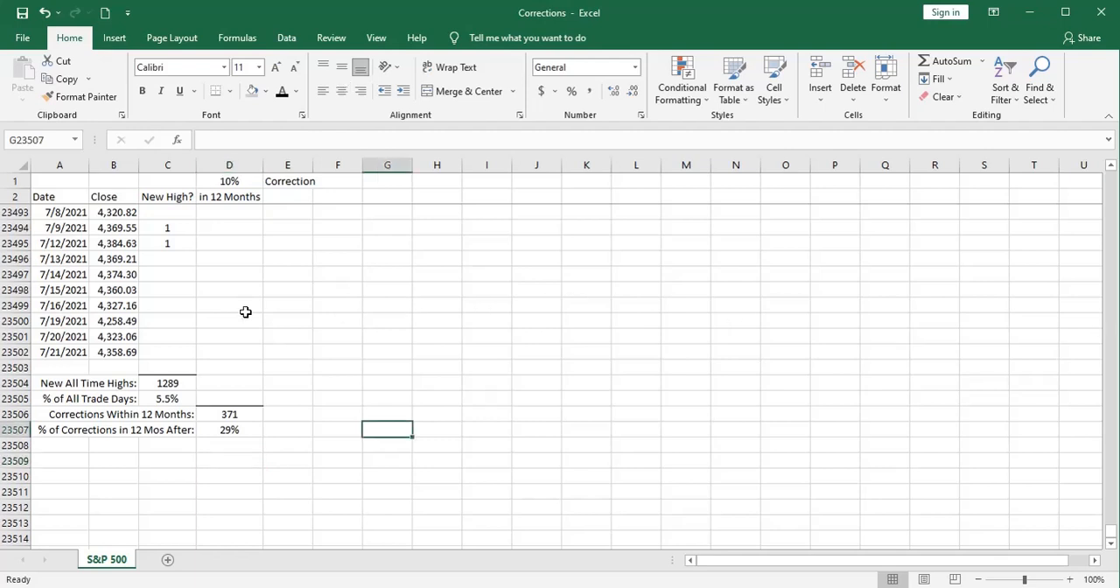
Step: Test a 20% correction threshold in D1
click(208, 181)
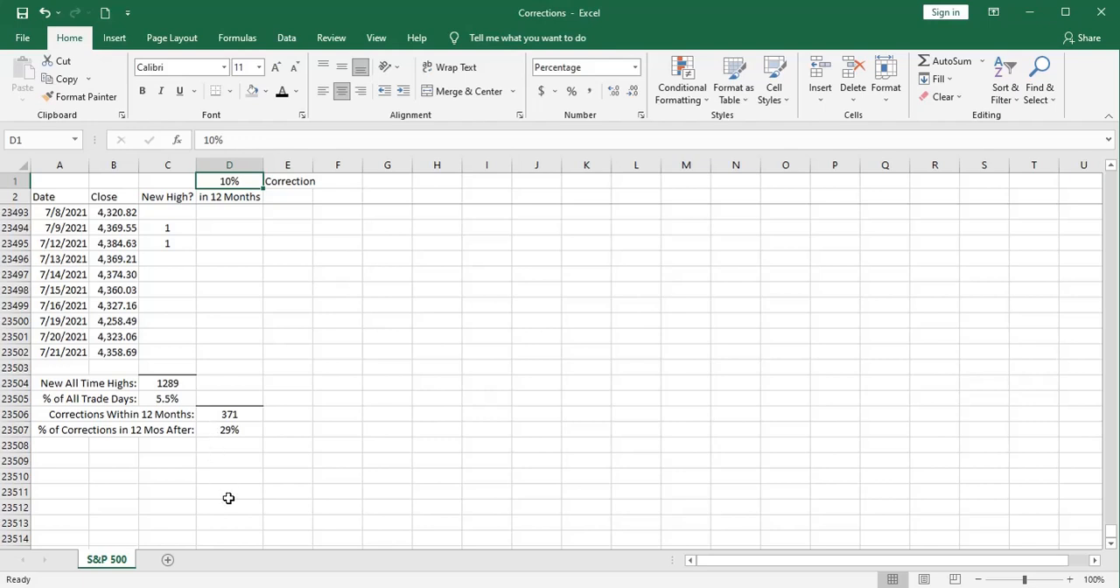
text(20)
key(Return)
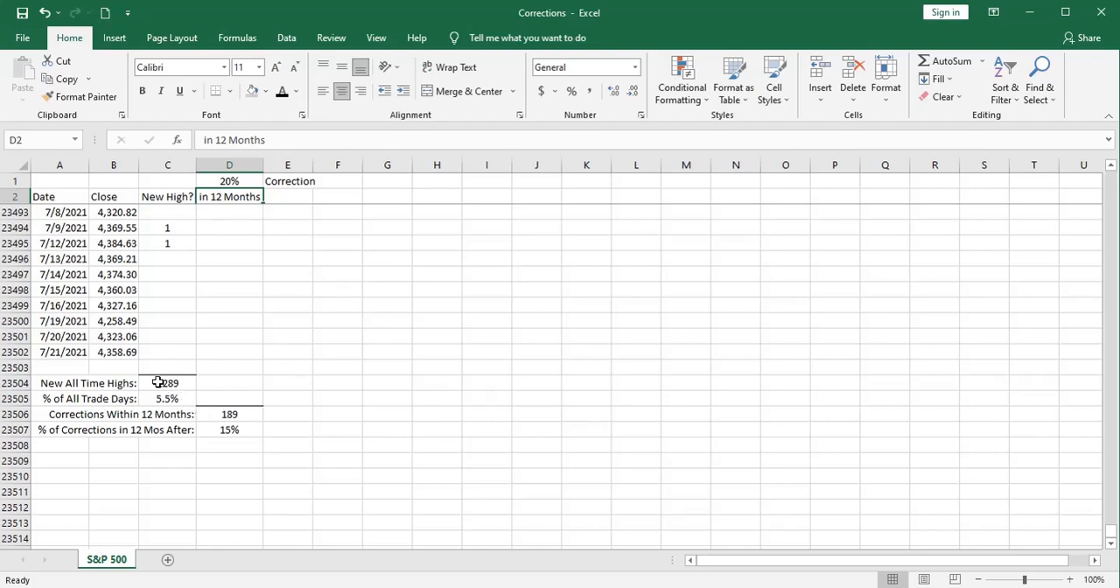
Step: Test a 5% correction threshold in D1 and check the resulting percentage in D23507
click(200, 178)
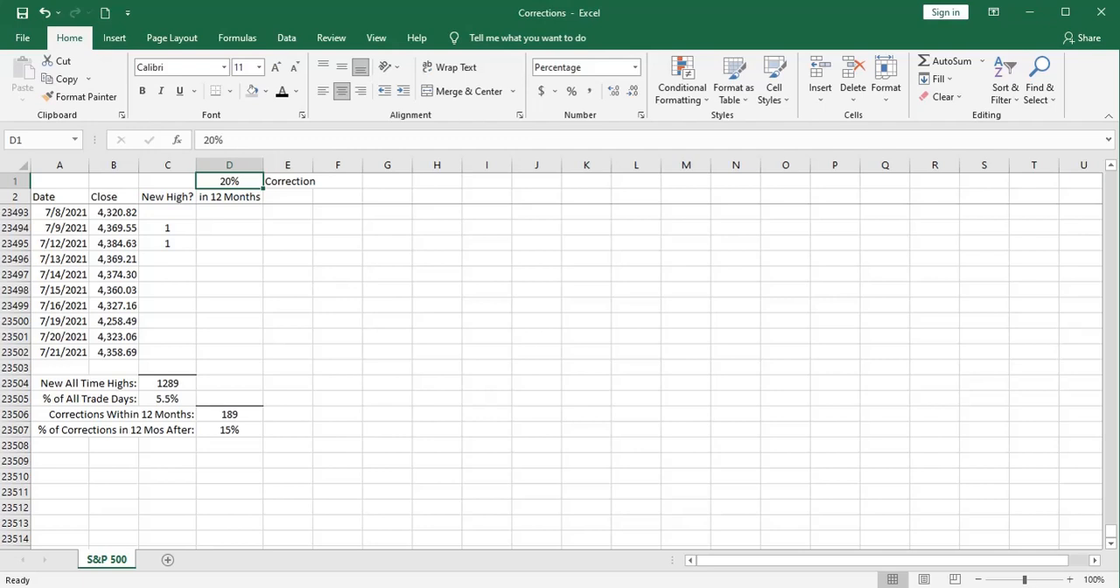
text(5)
key(Return)
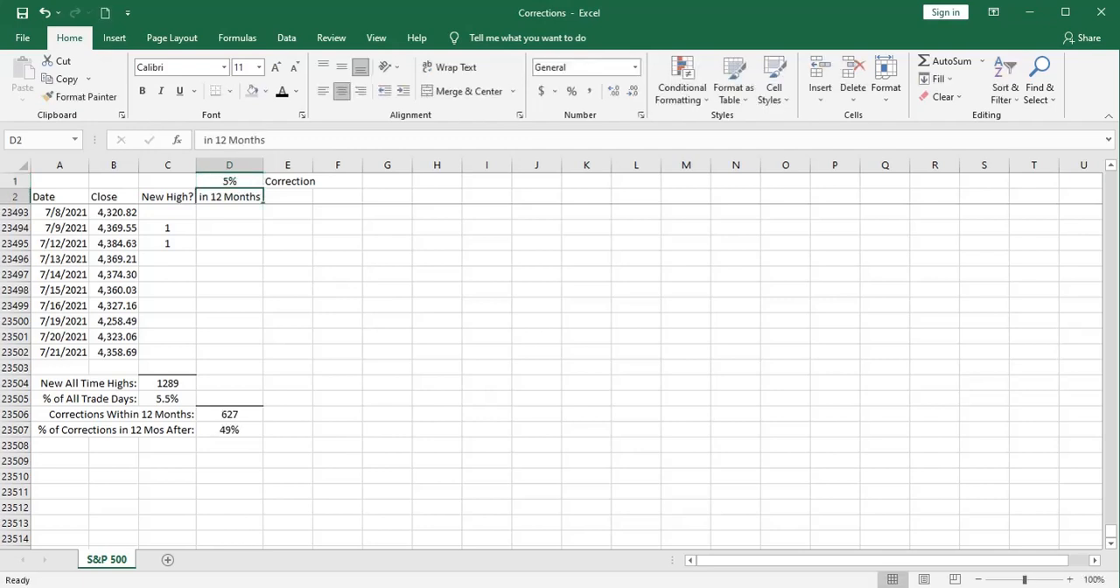
click(201, 428)
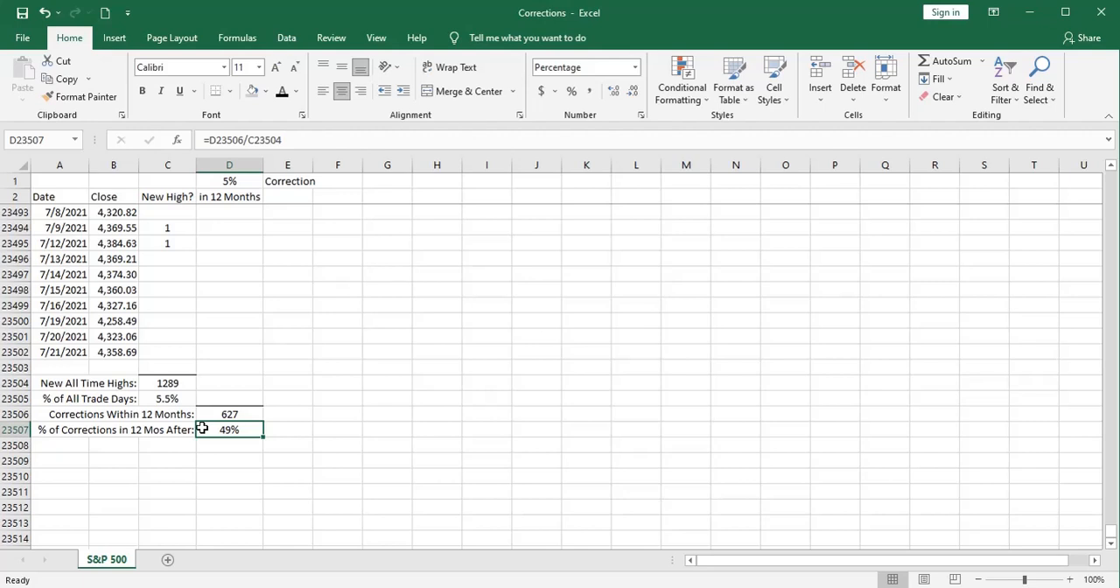
click(387, 430)
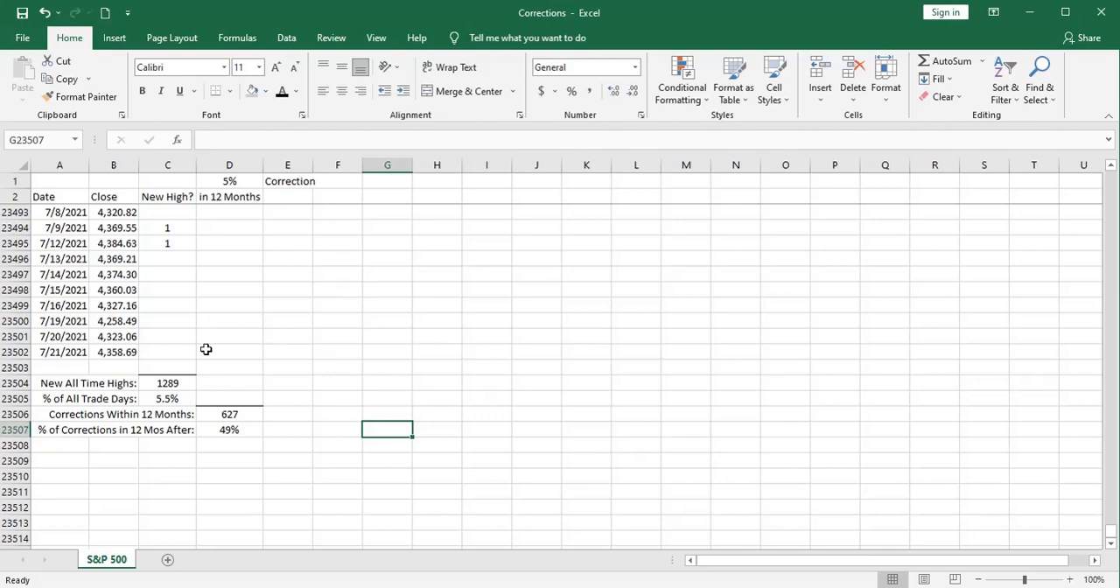
Step: Examine the New High? and in 12 Months flags for the trading days from mid-2020 through mid-2021
scroll(70, 350, up, 8)
scroll(70, 350, up, 20)
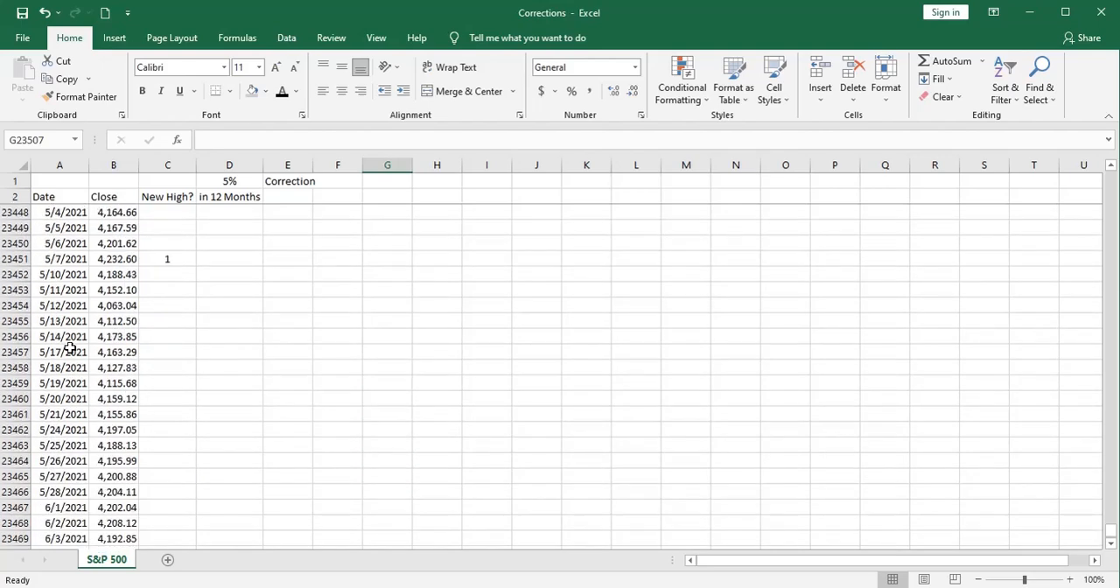
scroll(70, 348, up, 20)
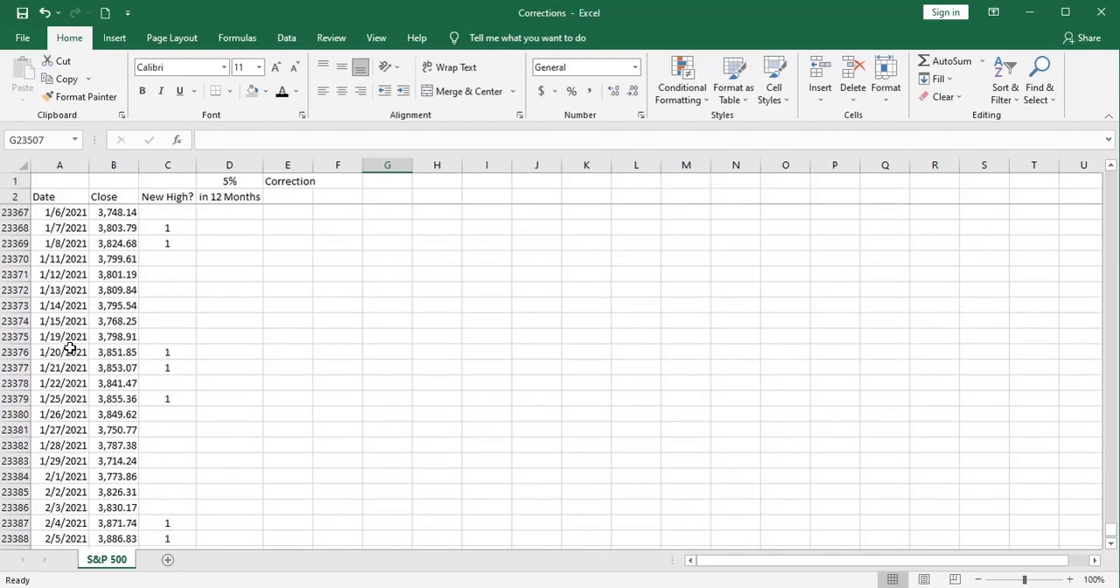
scroll(70, 349, up, 15)
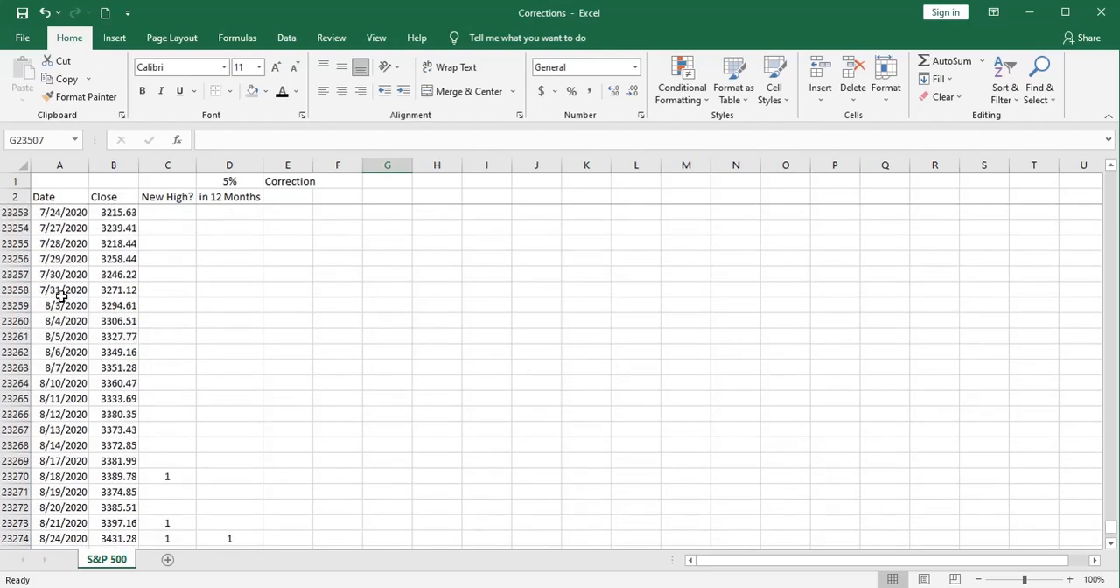
scroll(60, 292, up, 4)
scroll(140, 310, down, 2)
scroll(140, 309, down, 6)
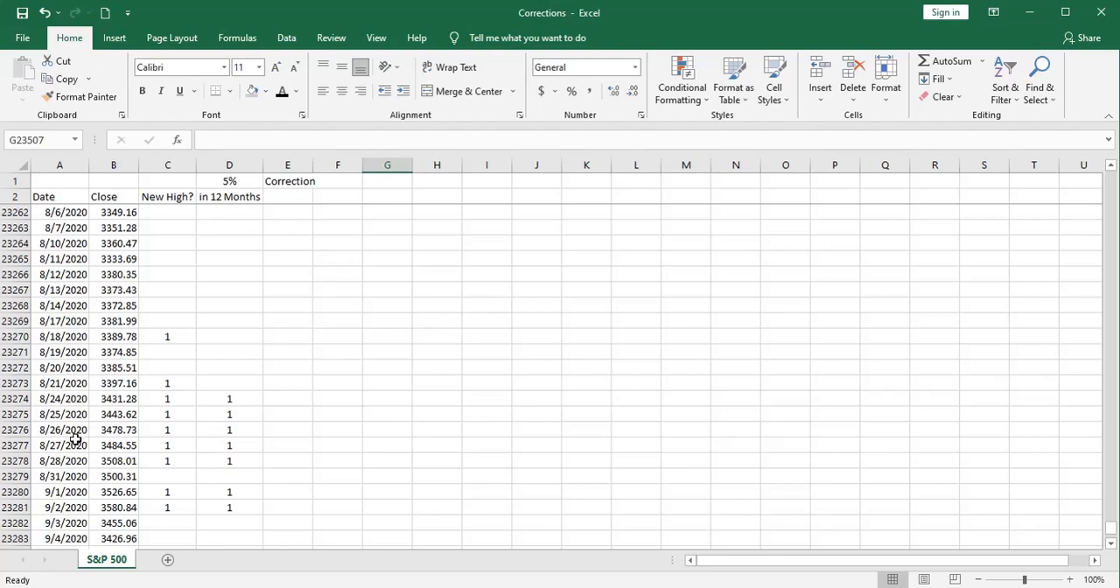
scroll(74, 436, down, 5)
scroll(202, 399, down, 12)
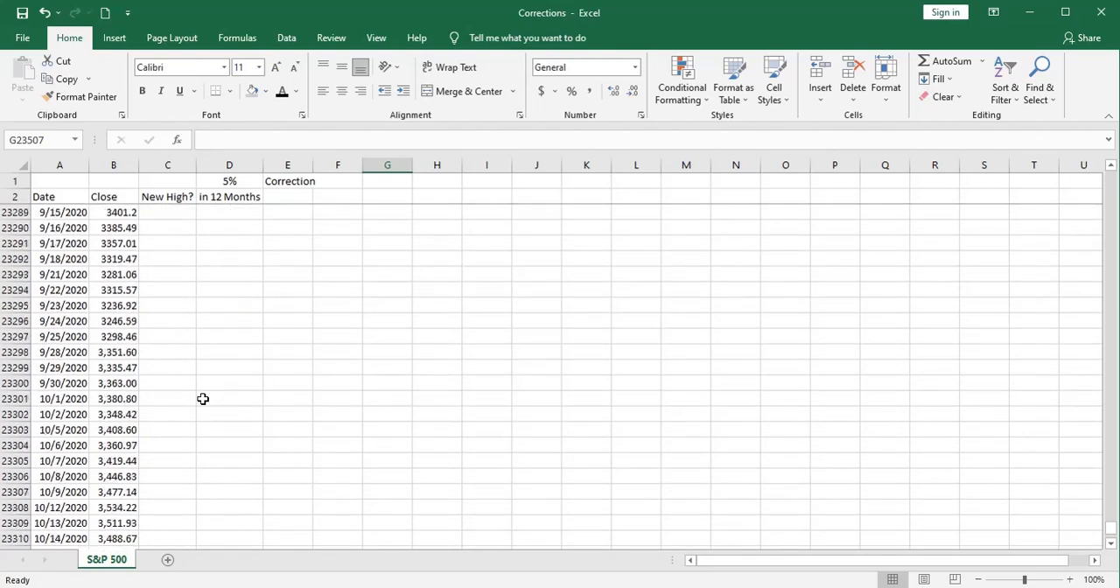
scroll(202, 399, down, 2)
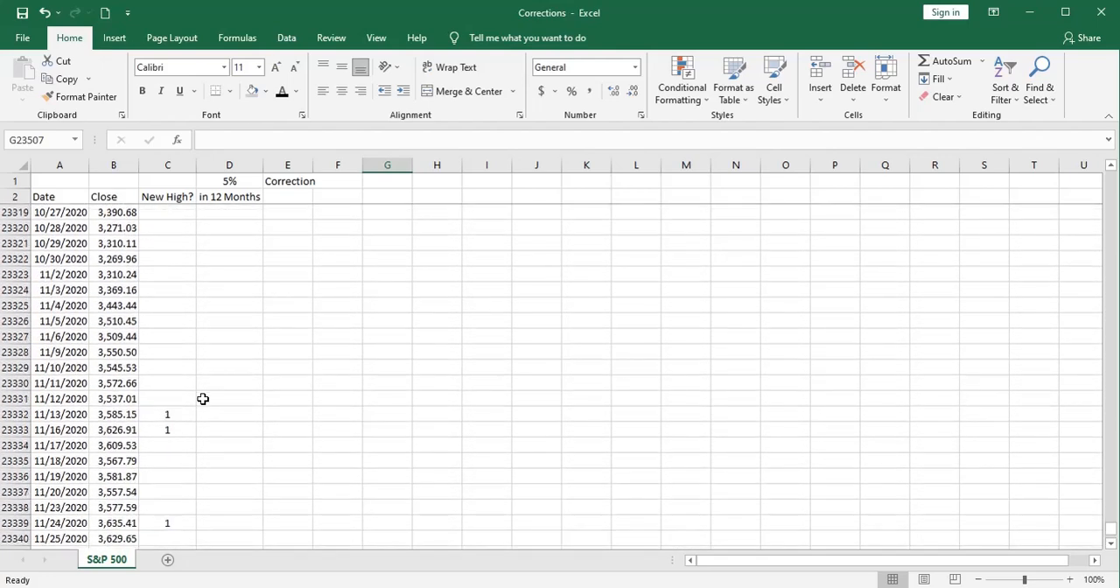
scroll(59, 413, down, 3)
scroll(71, 418, down, 2)
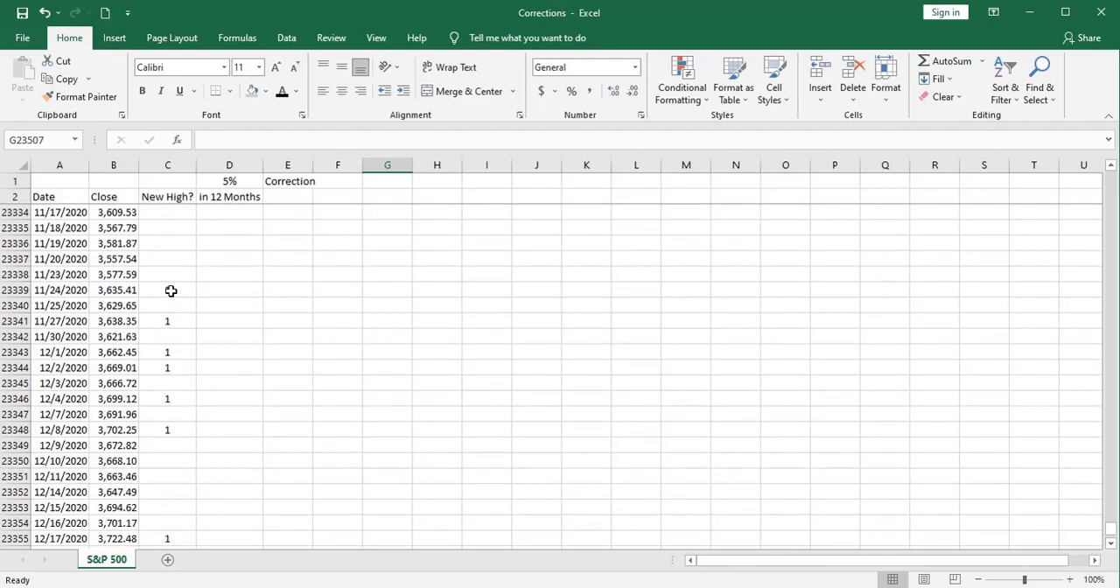
scroll(171, 290, up, 2)
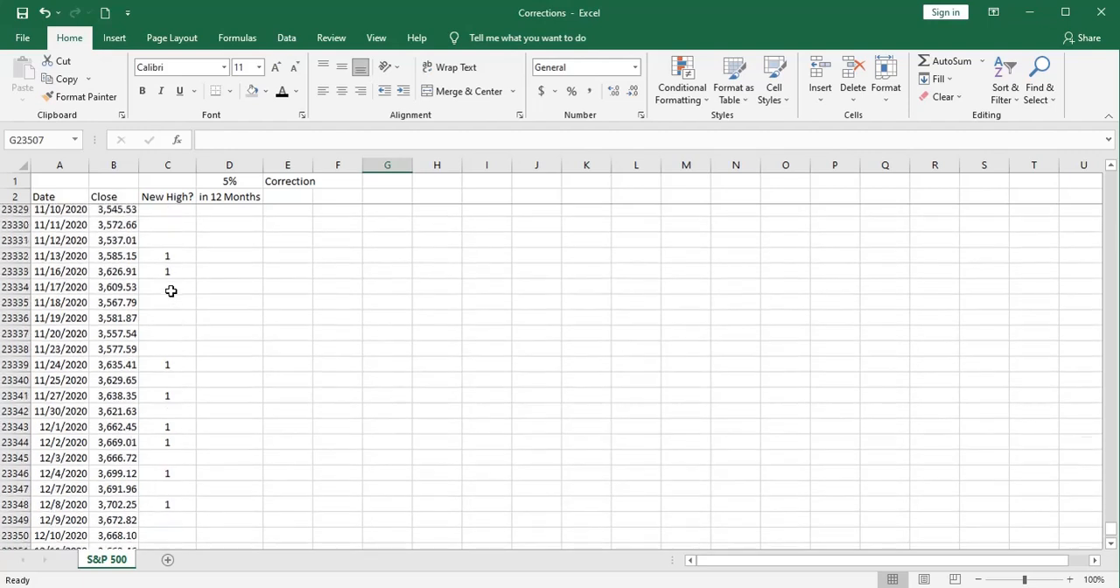
Step: Inspect the formulas in C23332, C23333 and D23332, and compare the MIN range with the last dates of the data
click(163, 276)
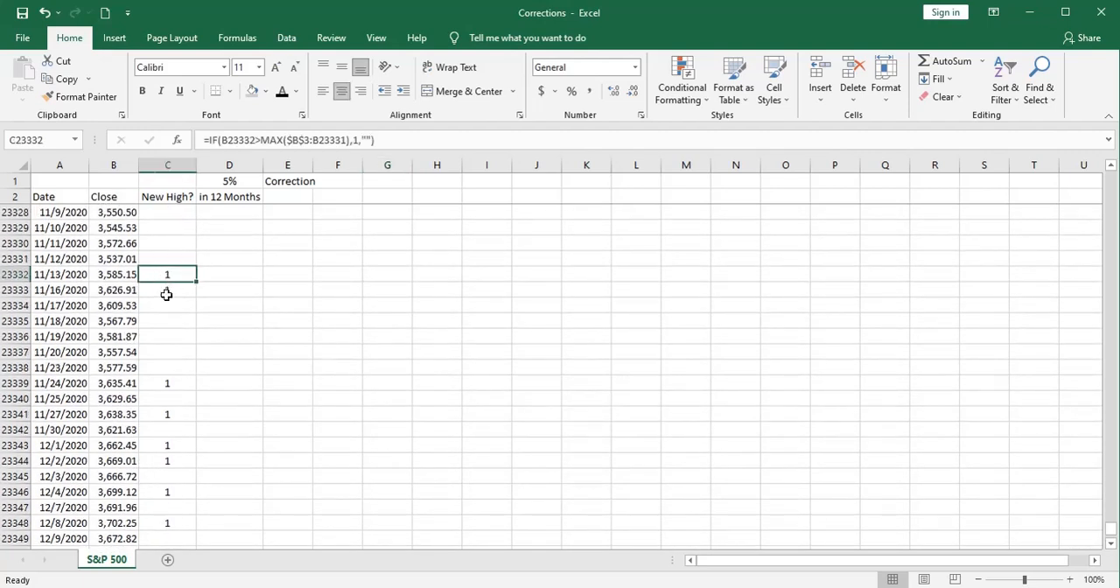
click(166, 290)
key(ctrl+d)
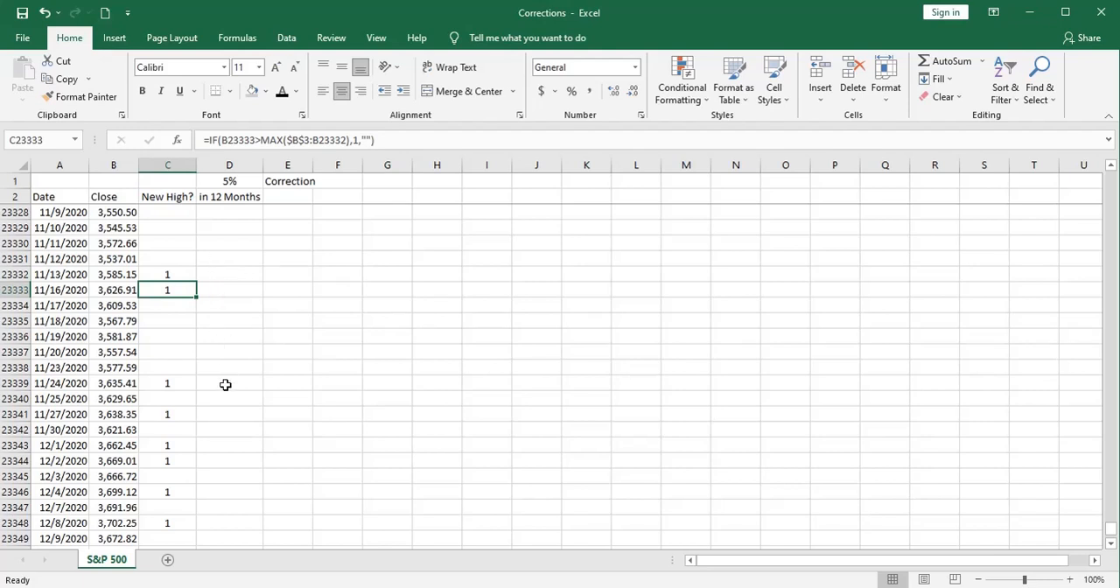
click(222, 276)
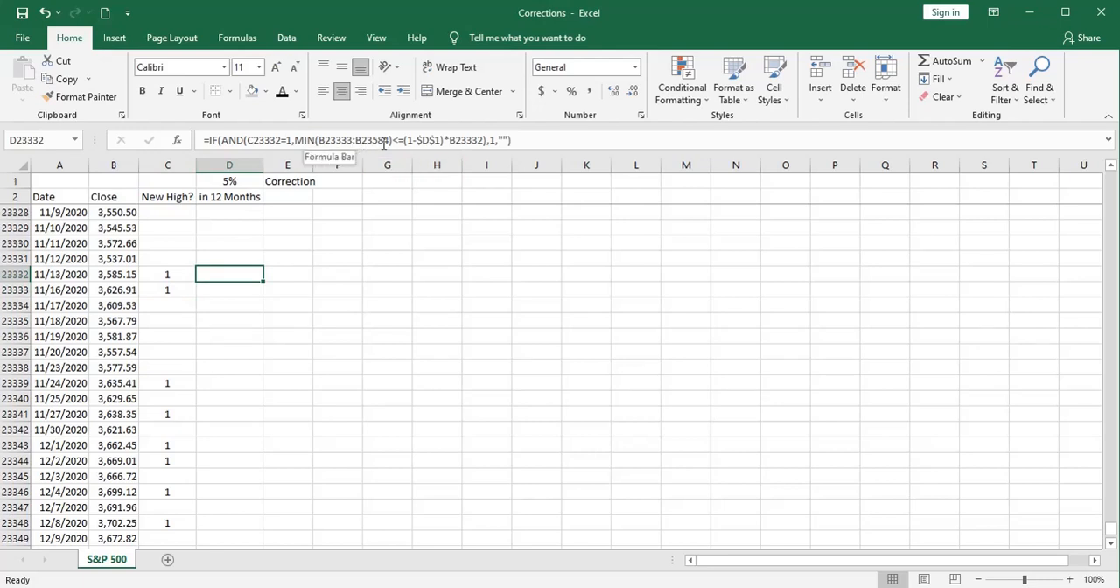
scroll(127, 377, down, 20)
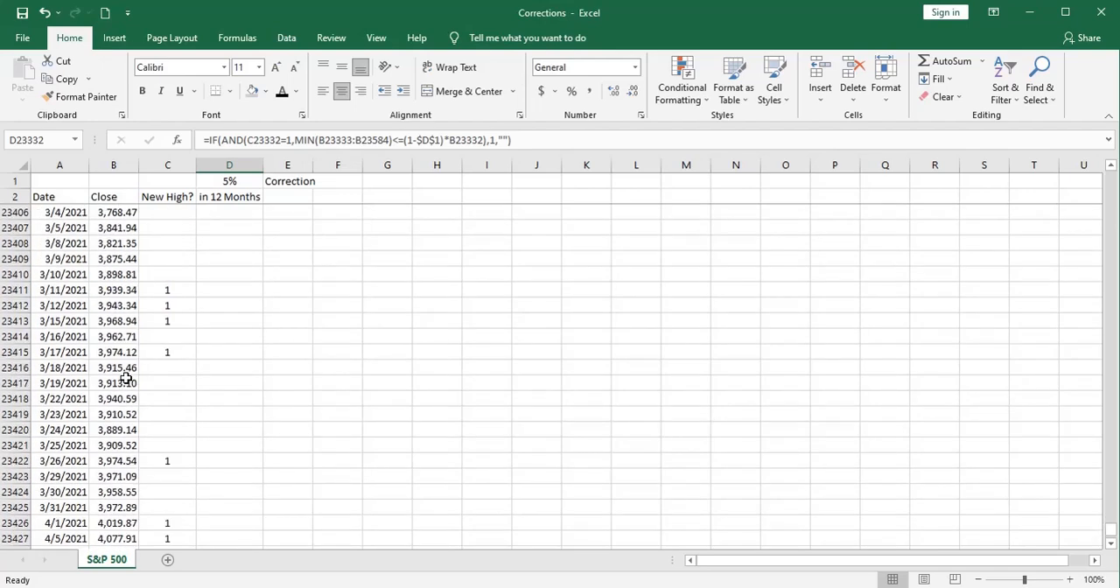
scroll(127, 376, down, 20)
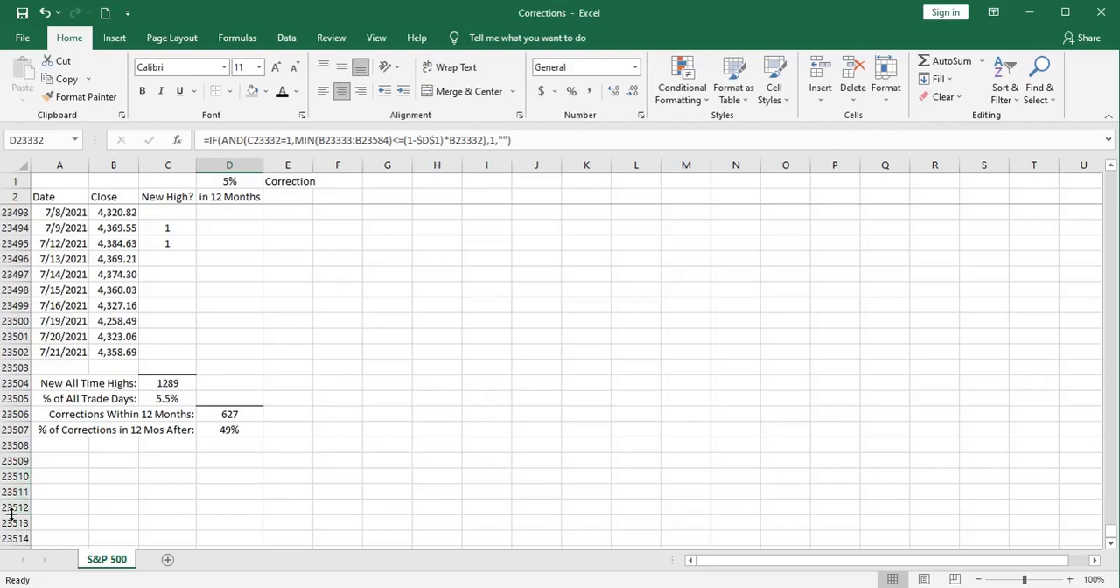
scroll(169, 403, up, 5)
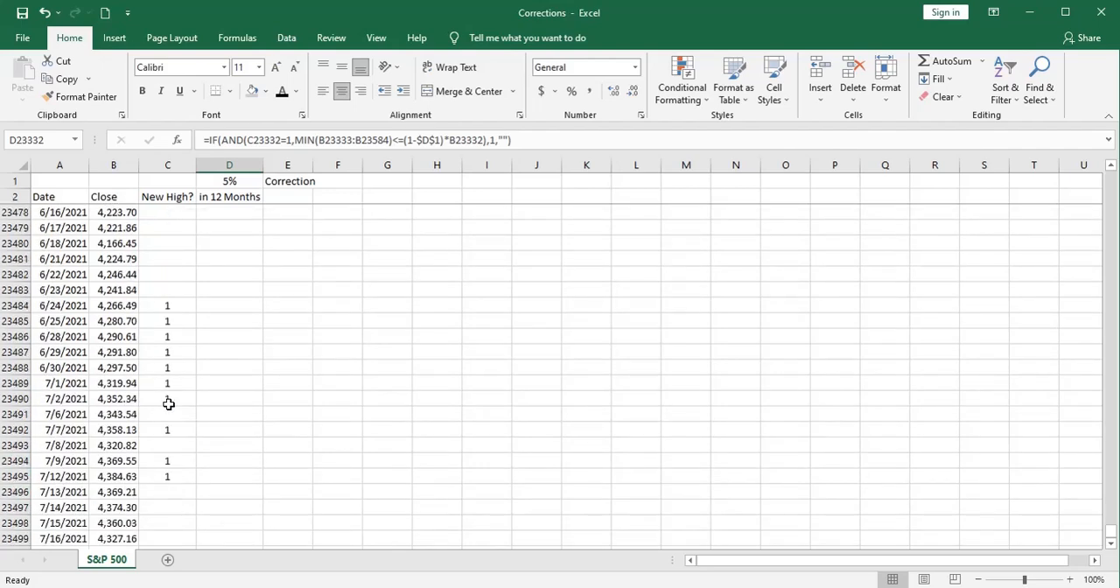
scroll(169, 404, up, 20)
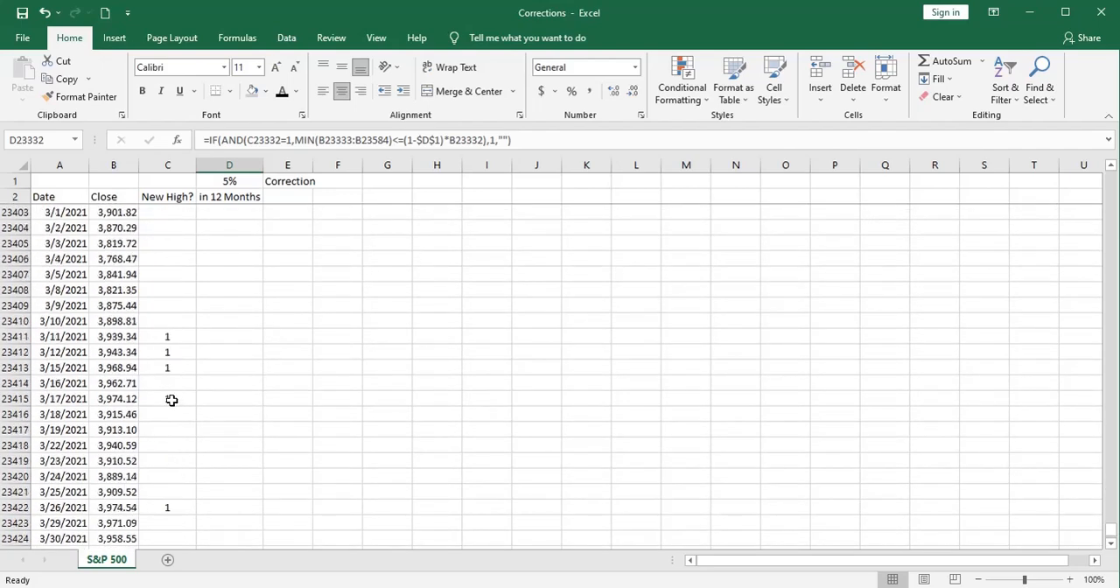
scroll(172, 400, up, 12)
scroll(172, 400, up, 10)
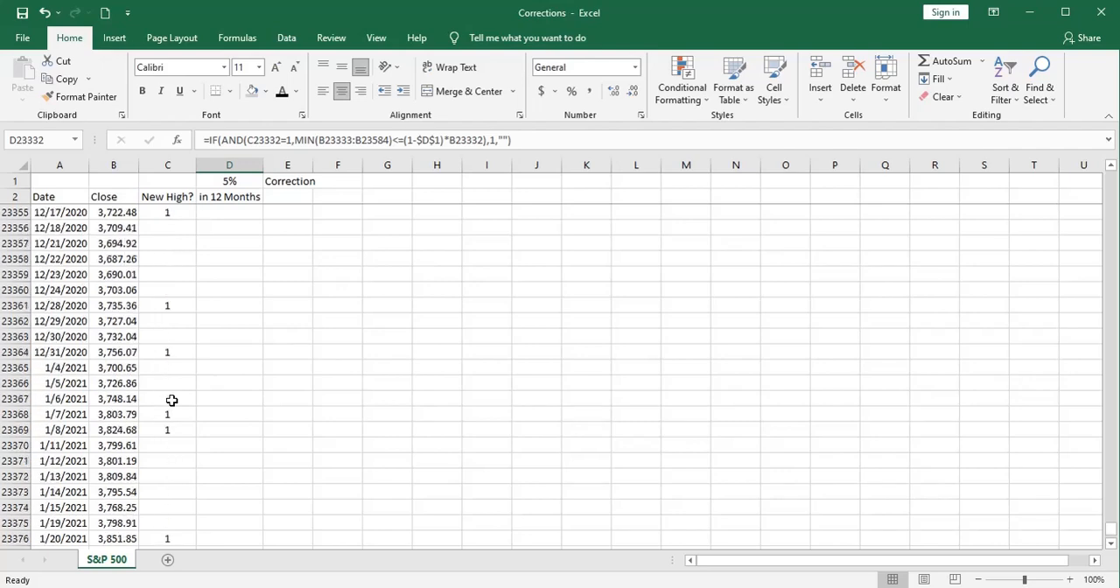
scroll(234, 376, up, 6)
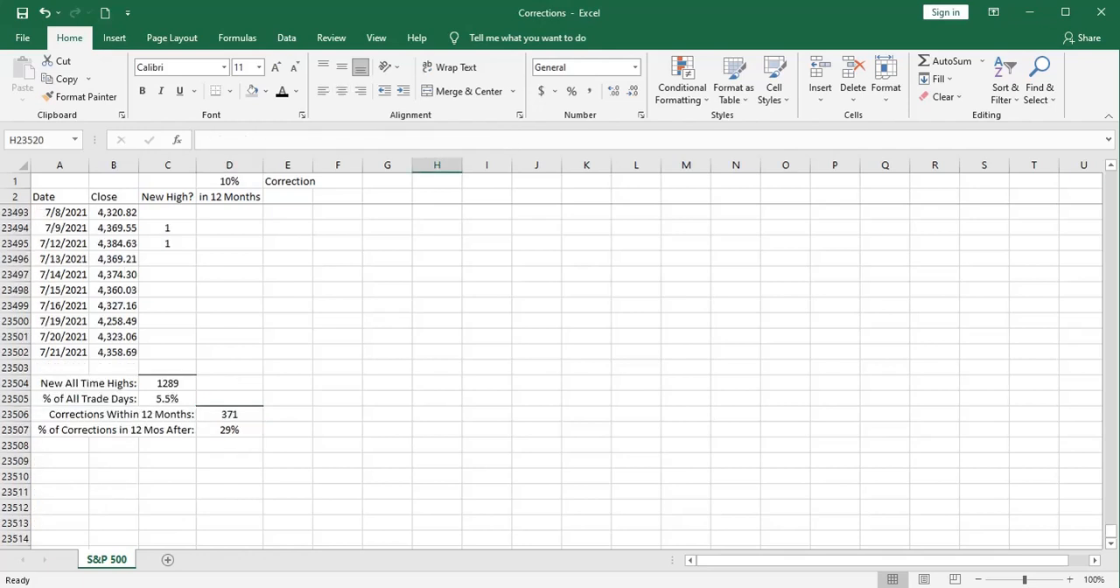
Step: Review the correction count in D23506 and percentage in D23507 against the new all-time highs total in C23504
click(209, 415)
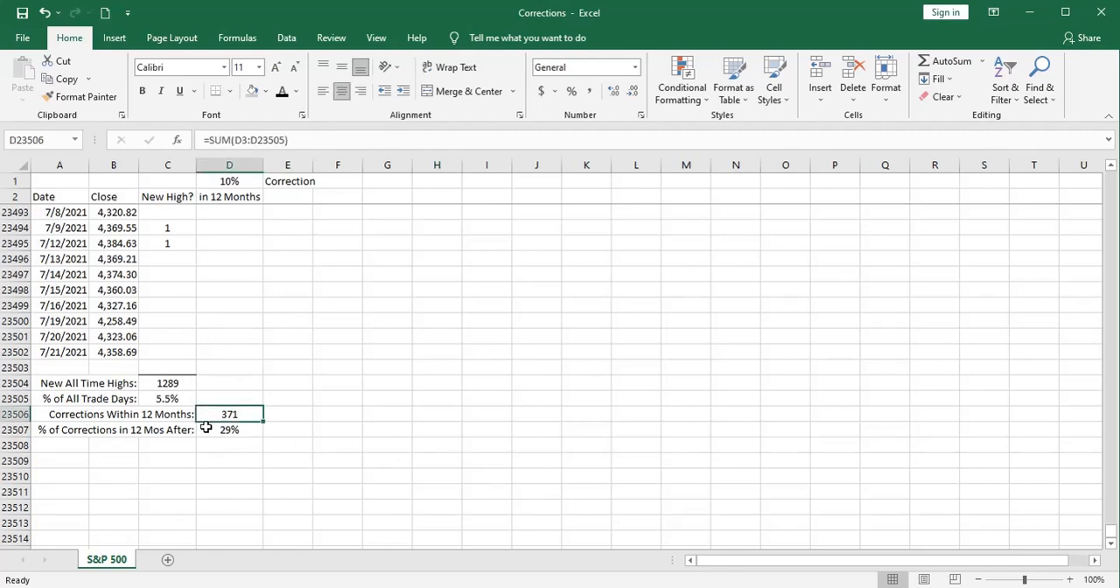
click(207, 425)
click(158, 383)
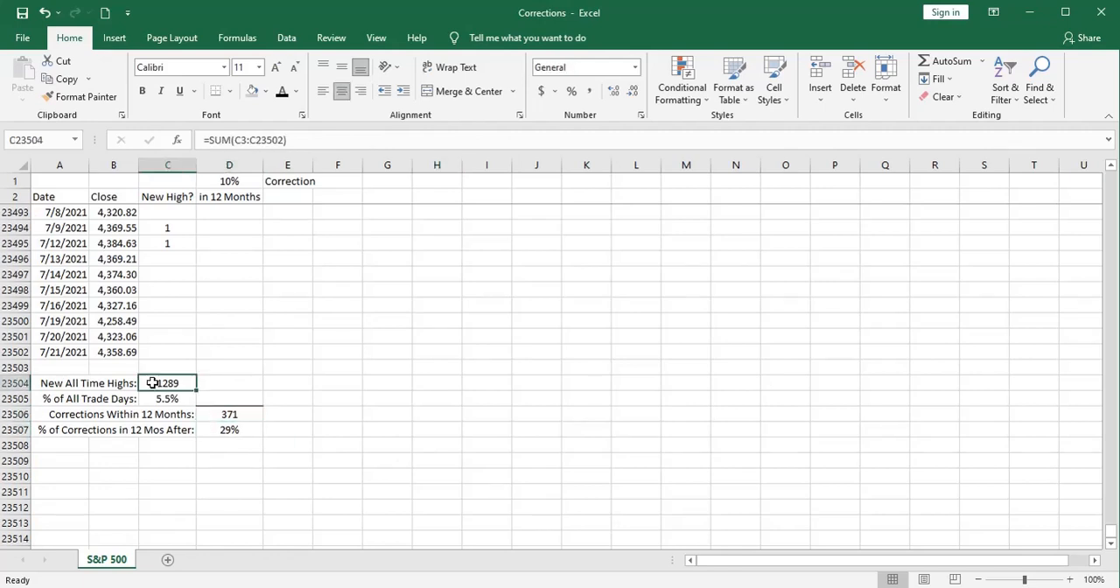
click(217, 415)
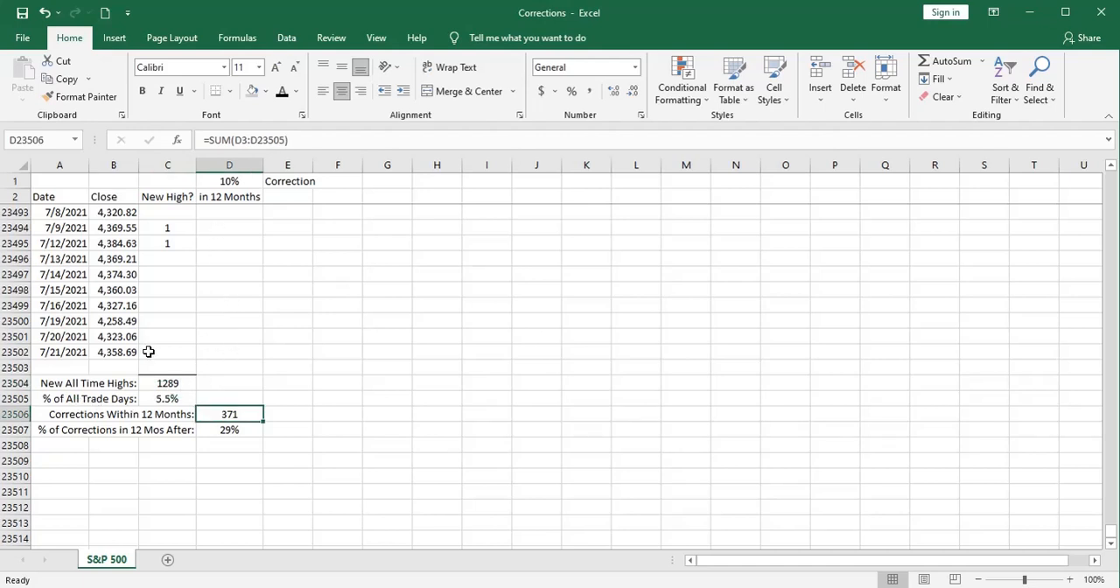
click(147, 381)
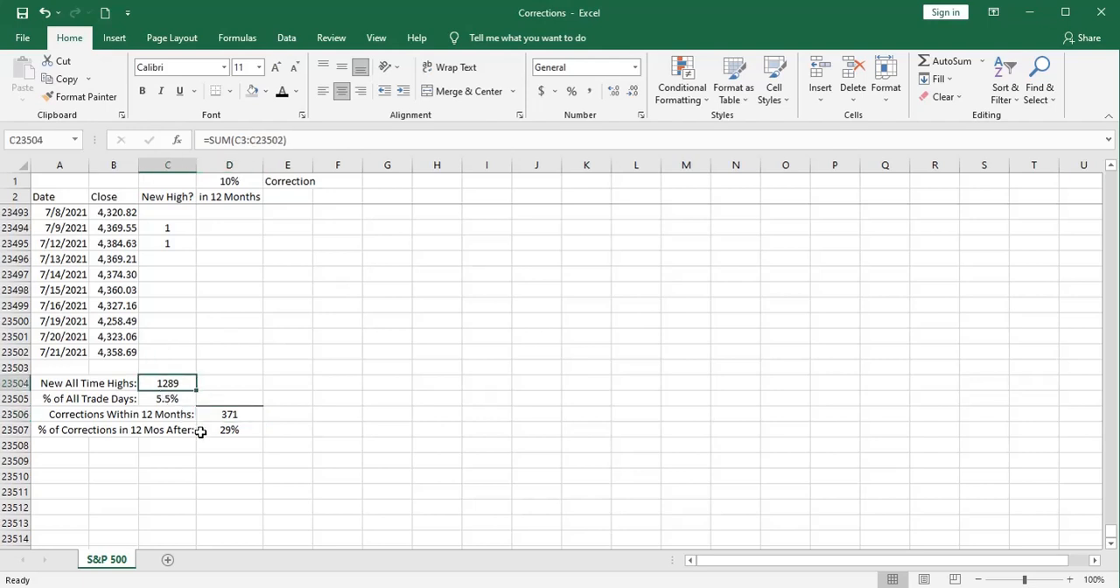
click(222, 459)
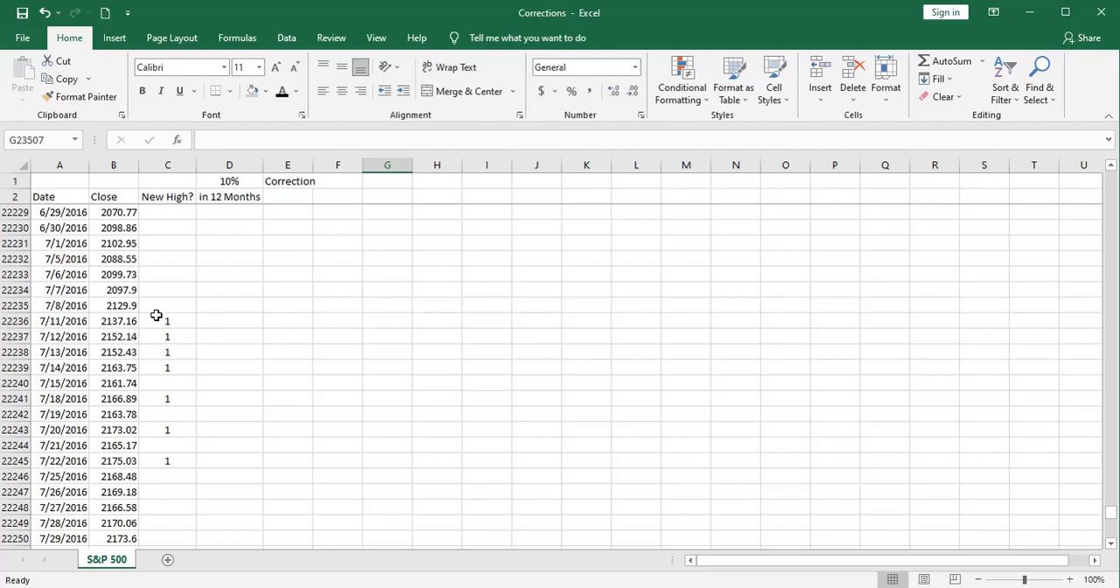
Step: Examine the New High? and in 12 Months flags around June and July 2016
scroll(158, 310, up, 6)
scroll(159, 306, up, 5)
scroll(159, 306, down, 10)
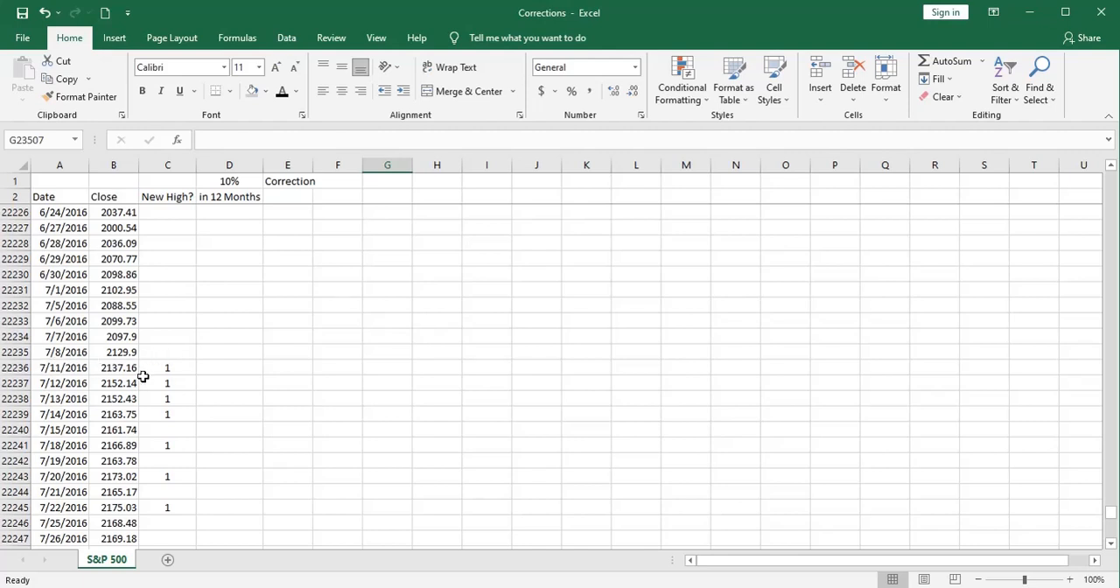
Step: Examine the New High? and in 12 Months flags from July 2016 through August 2018, focusing on the turn of 2017 to 2018
scroll(152, 371, down, 7)
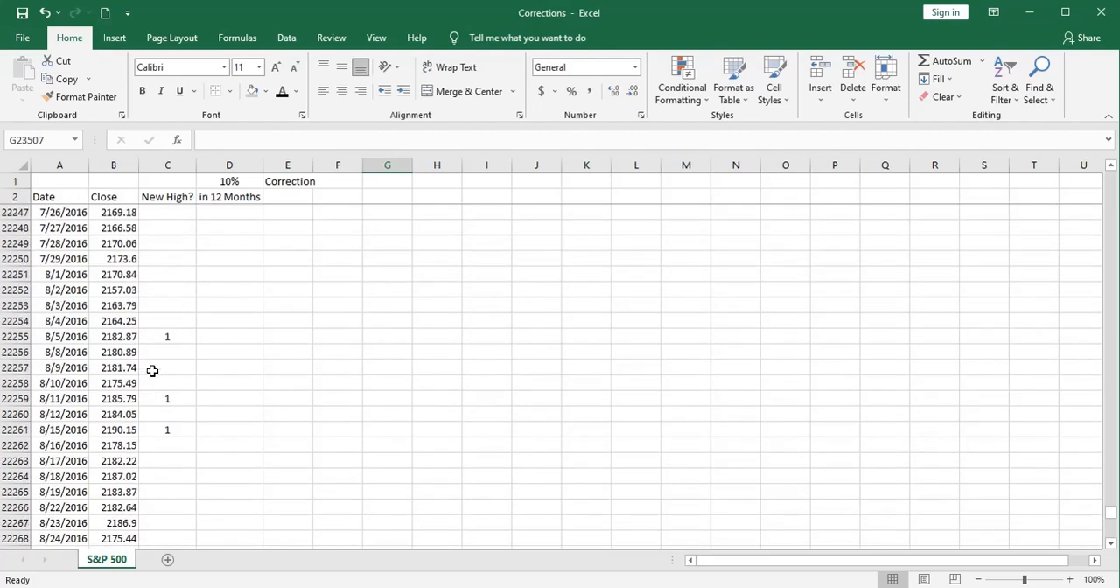
scroll(165, 341, down, 19)
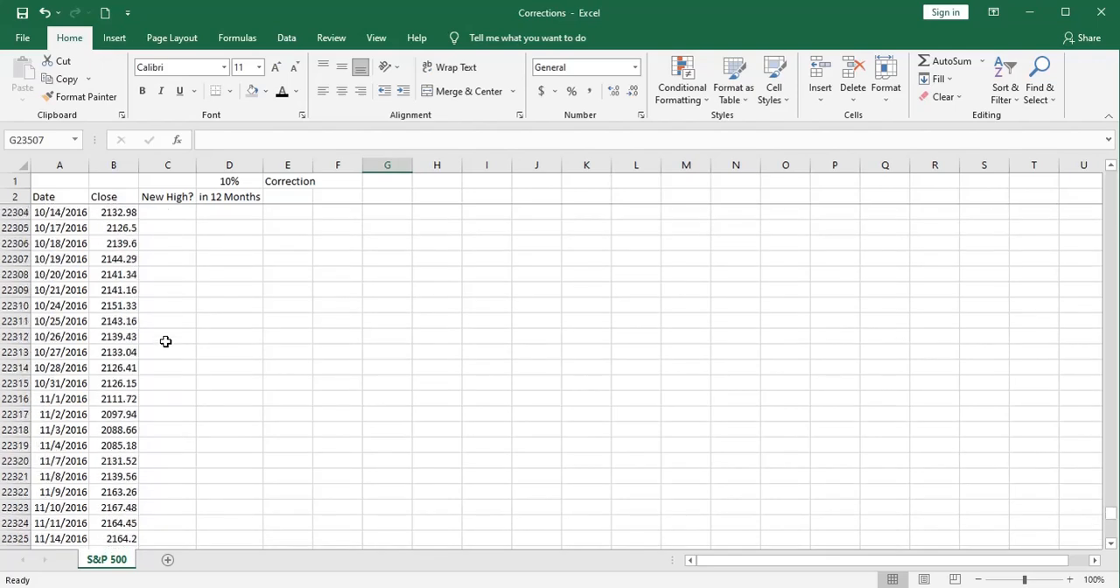
scroll(165, 342, down, 20)
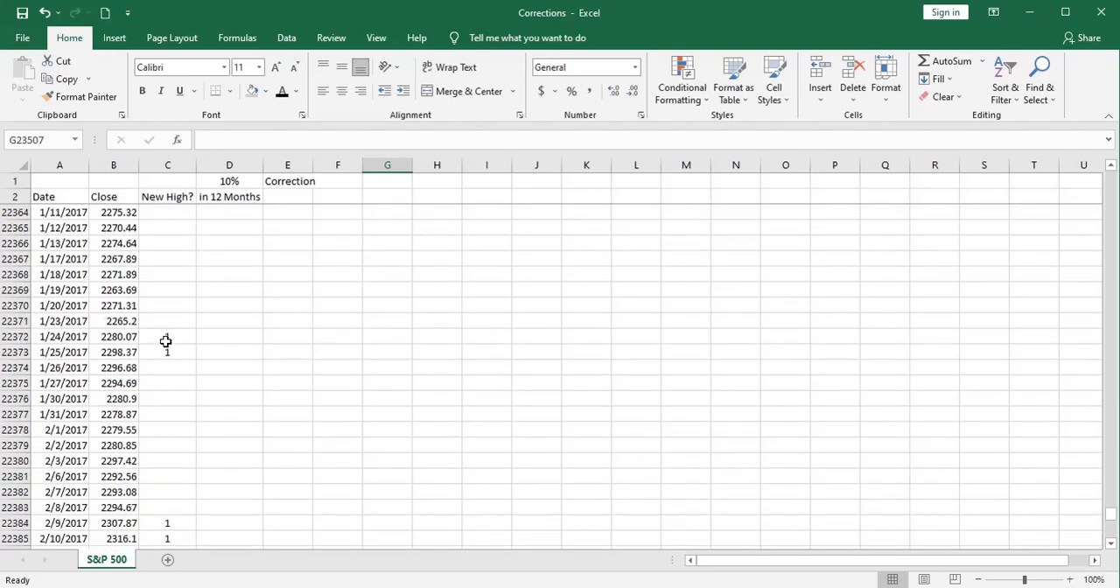
scroll(166, 341, down, 20)
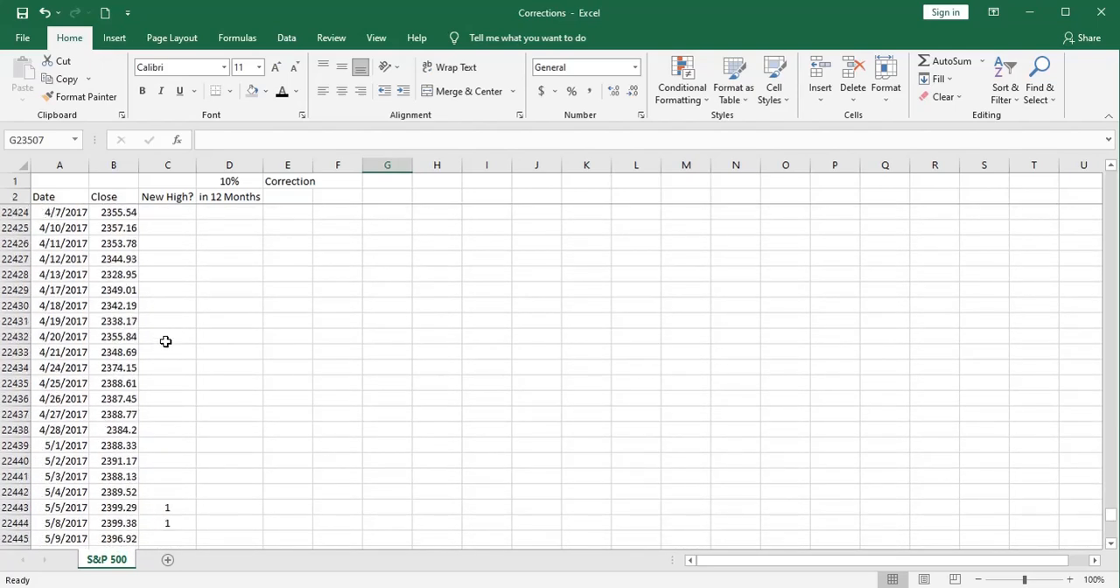
scroll(166, 341, down, 20)
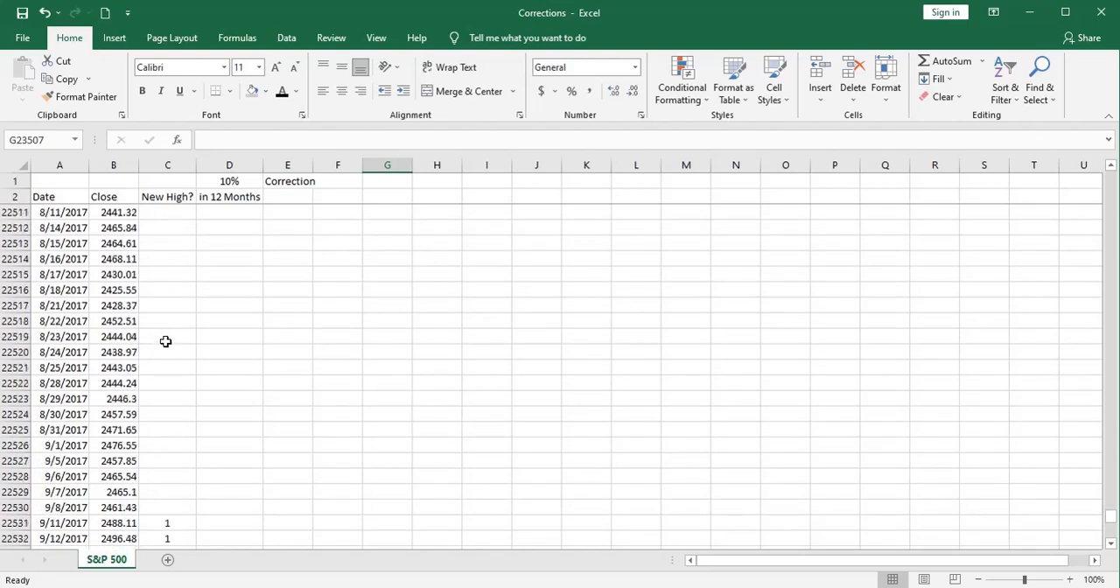
scroll(165, 342, down, 20)
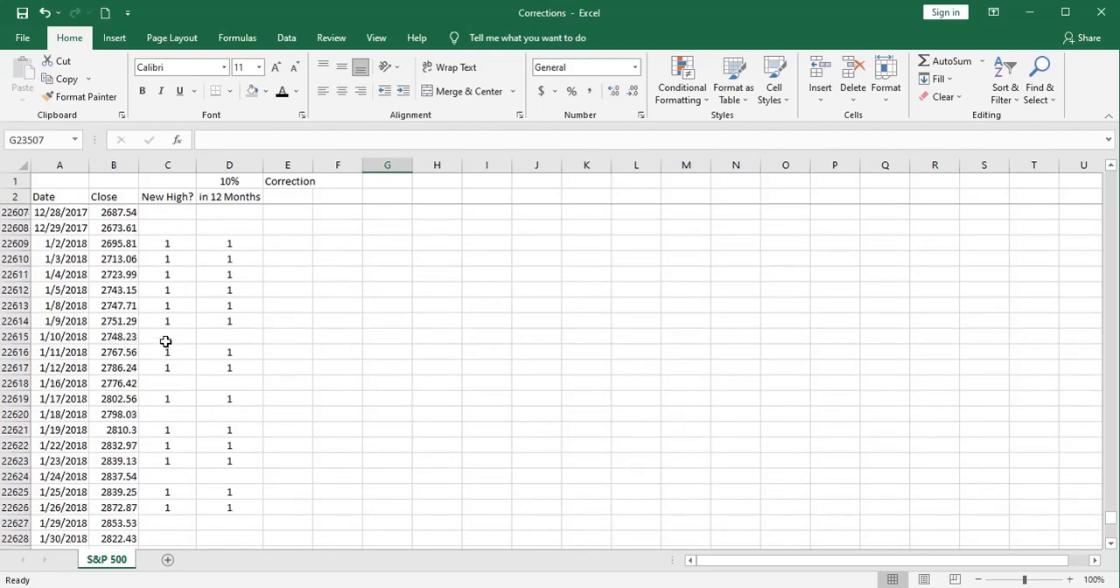
scroll(166, 341, down, 3)
scroll(166, 342, up, 7)
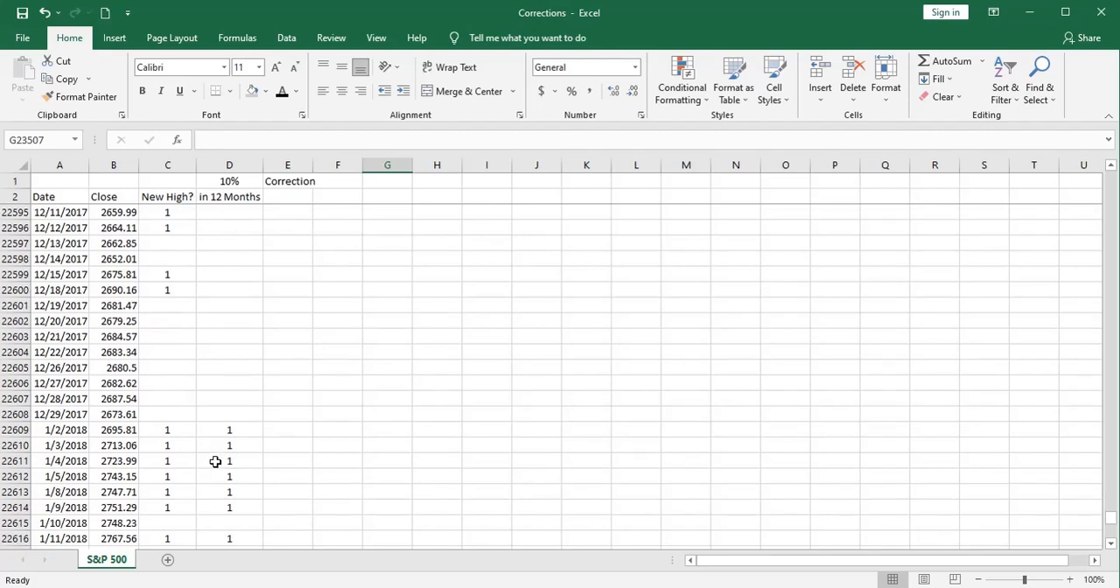
scroll(215, 461, down, 4)
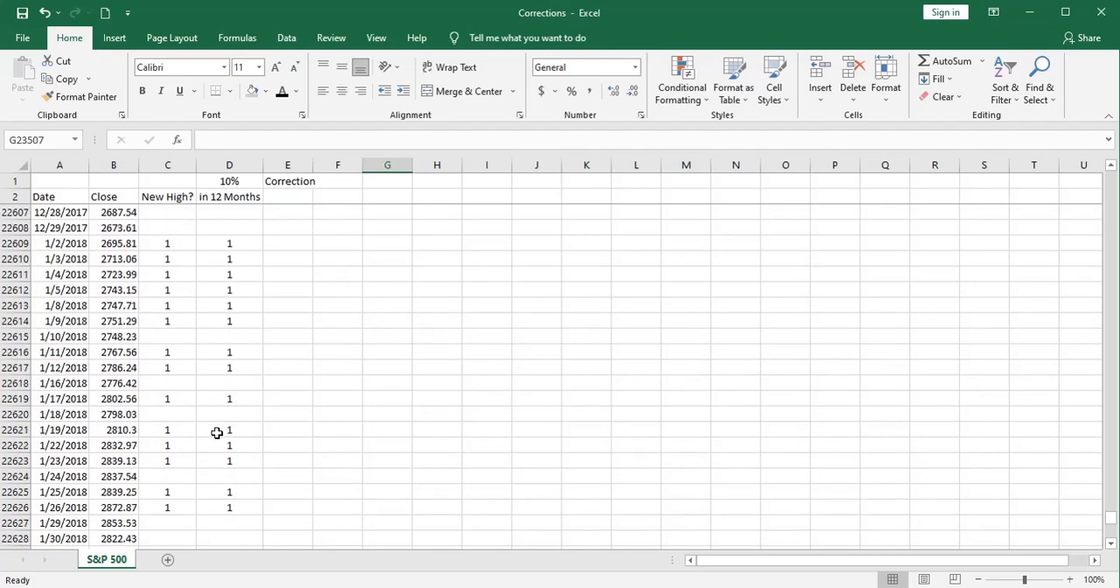
scroll(192, 393, down, 20)
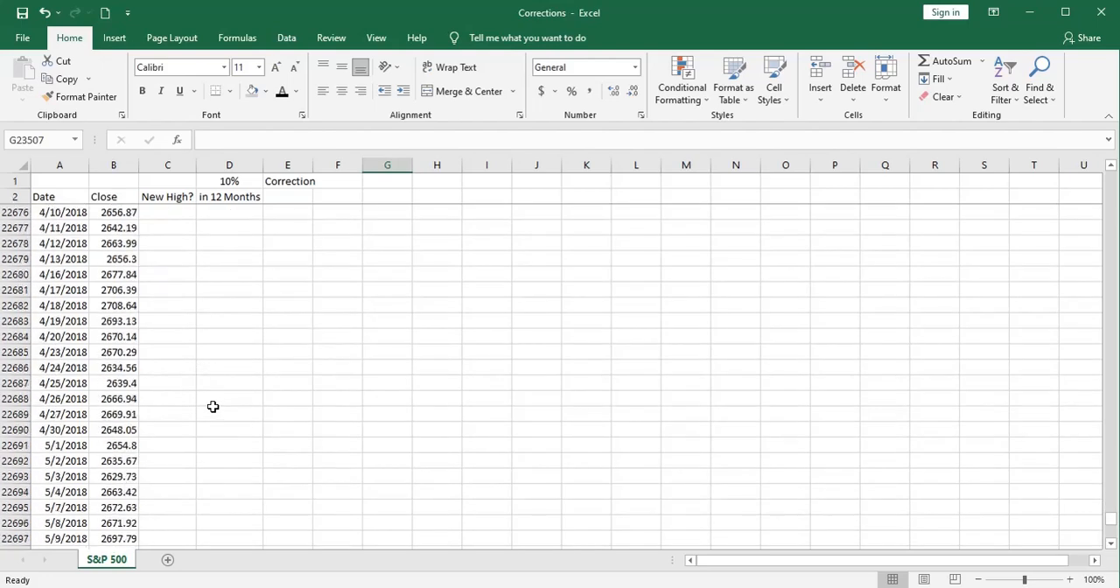
scroll(212, 406, down, 20)
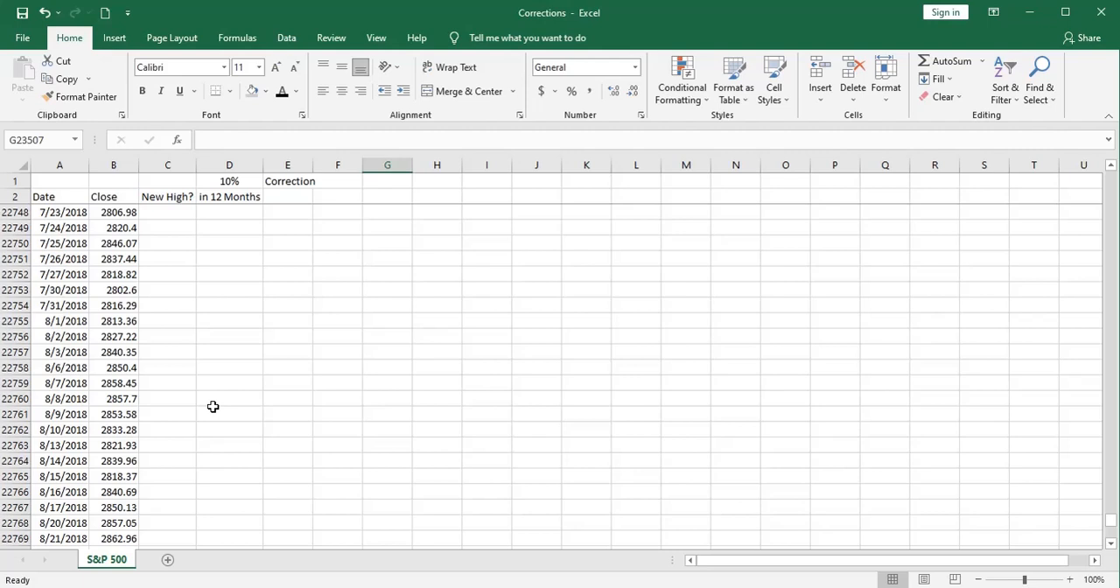
Step: Return to the summary below the data and inspect the formulas behind the correction percentage, the corrections count and the new all-time highs total
click(121, 414)
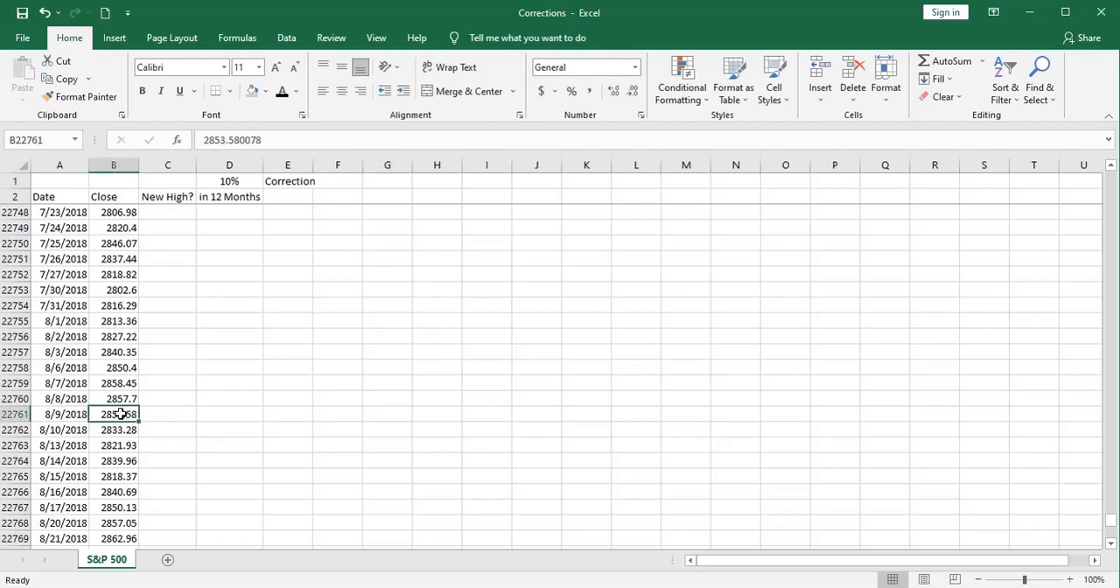
key(ctrl+shift+Down)
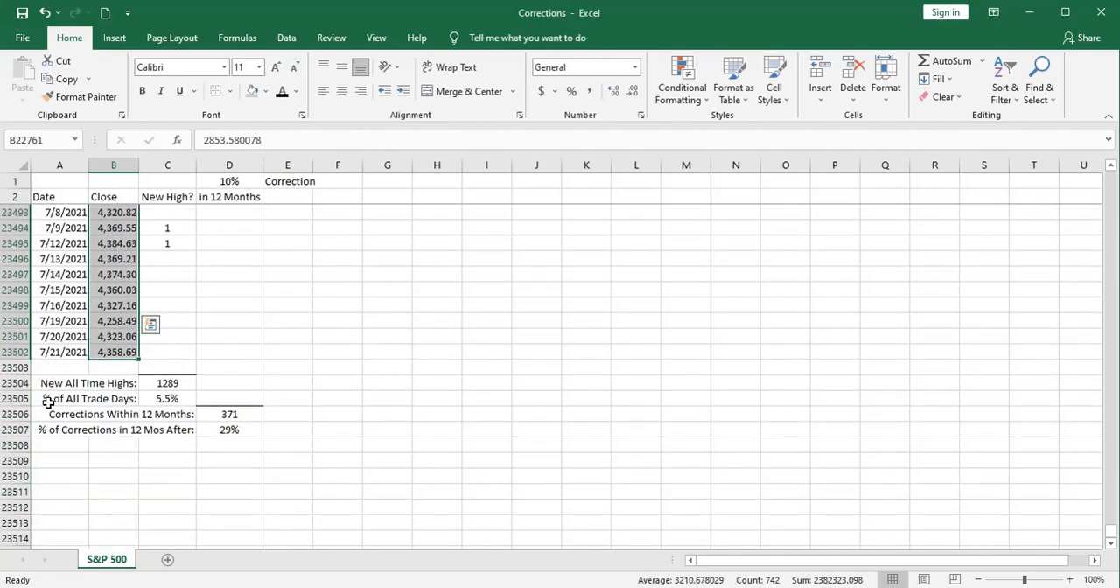
scroll(143, 323, up, 2)
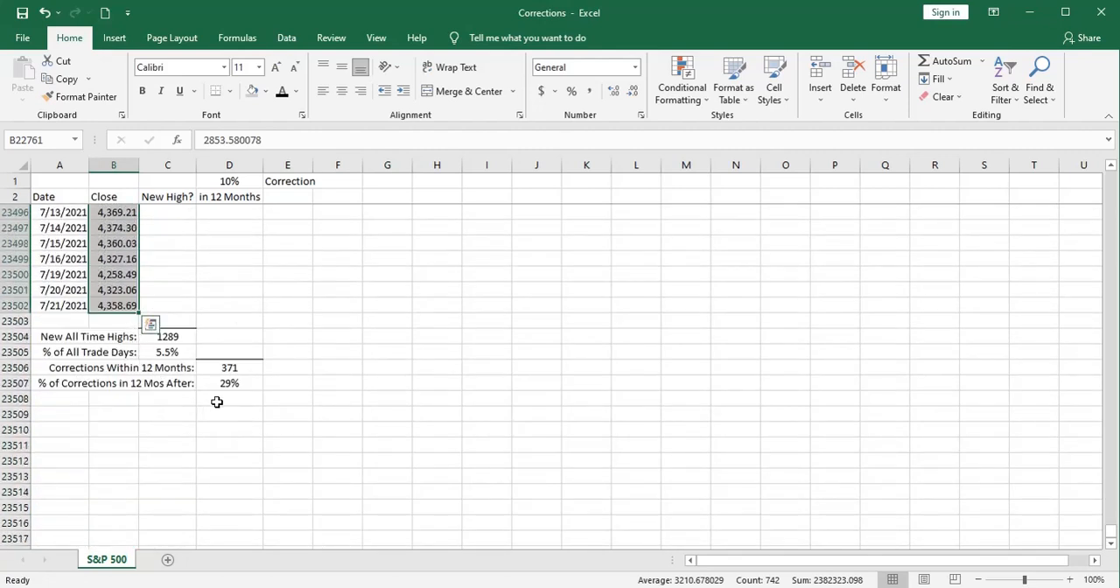
click(217, 401)
click(213, 385)
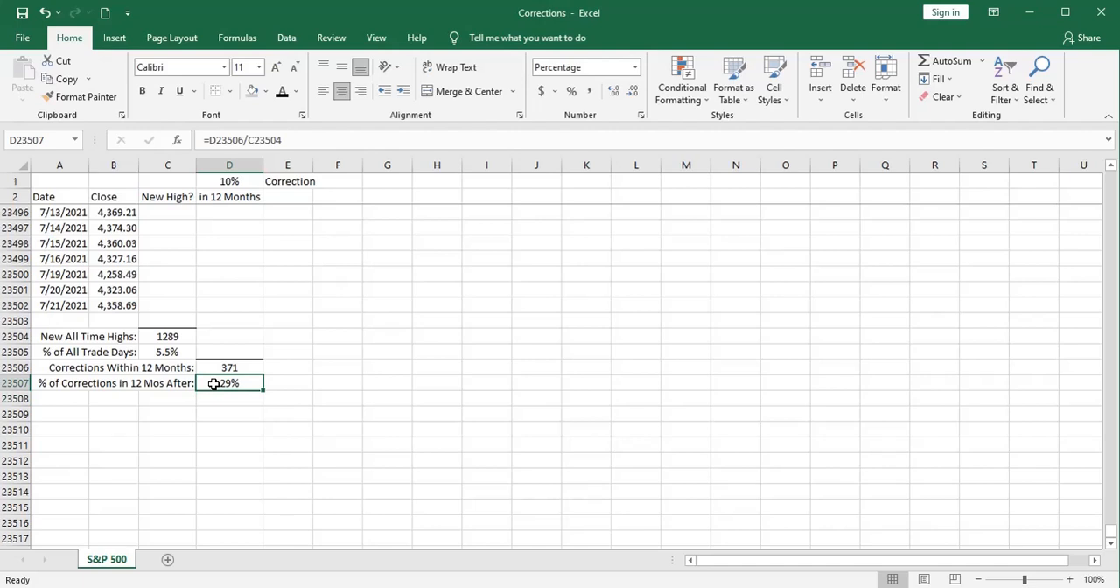
click(213, 368)
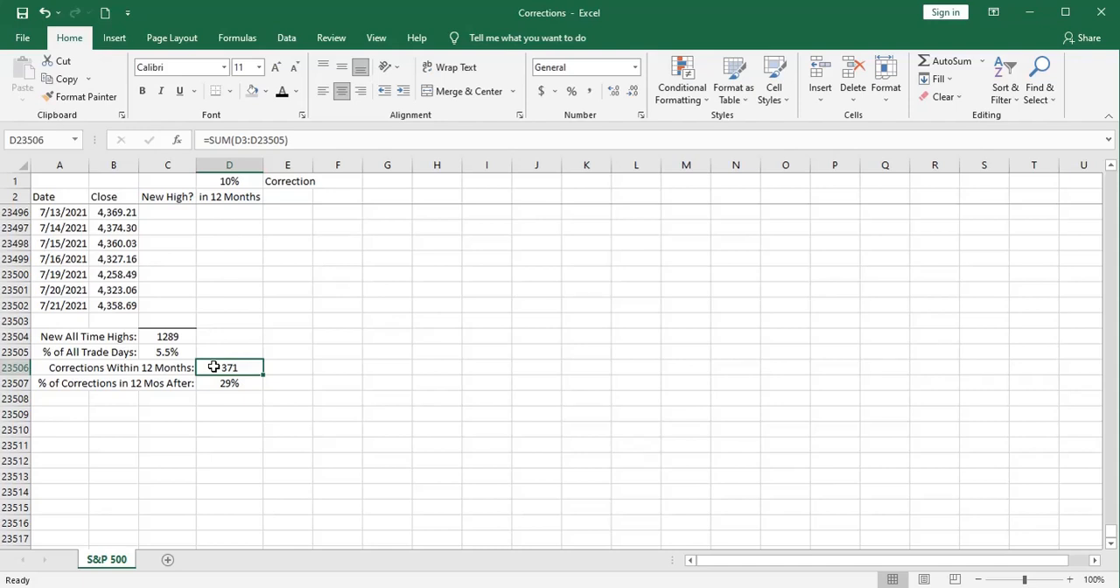
click(151, 336)
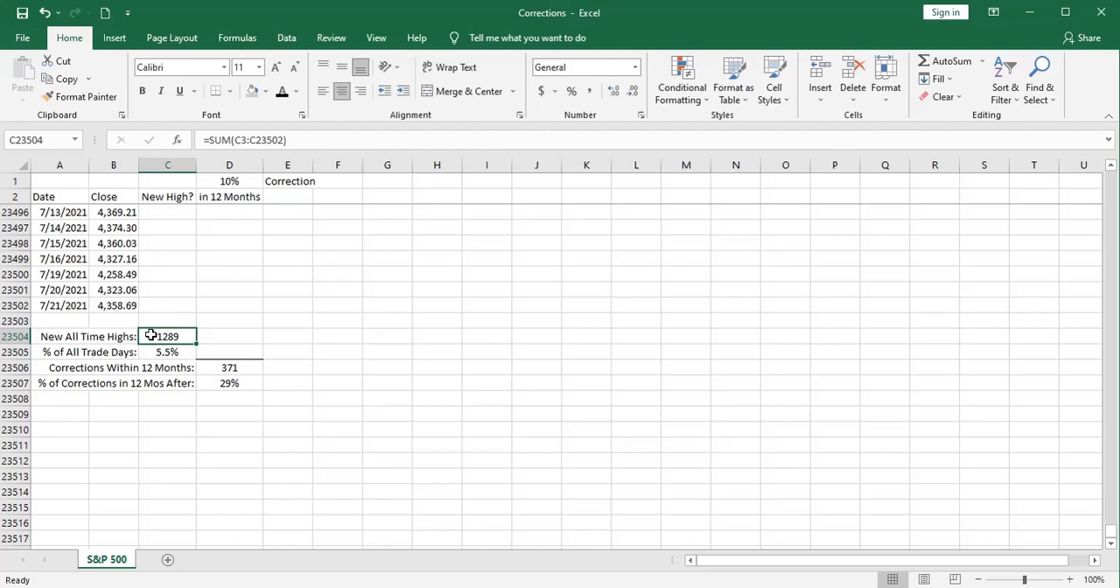
click(231, 412)
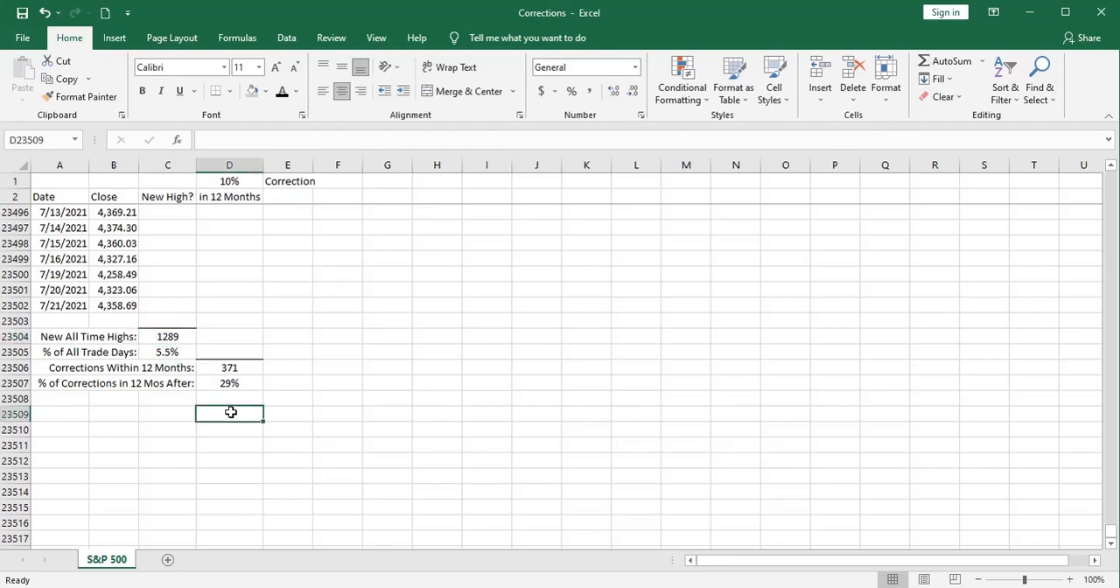
click(387, 382)
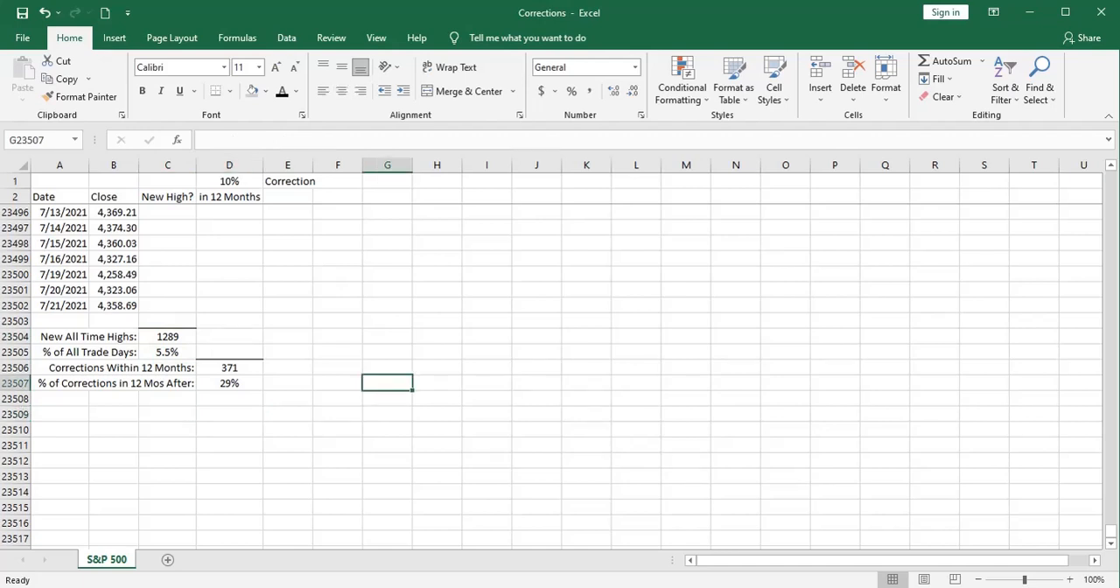